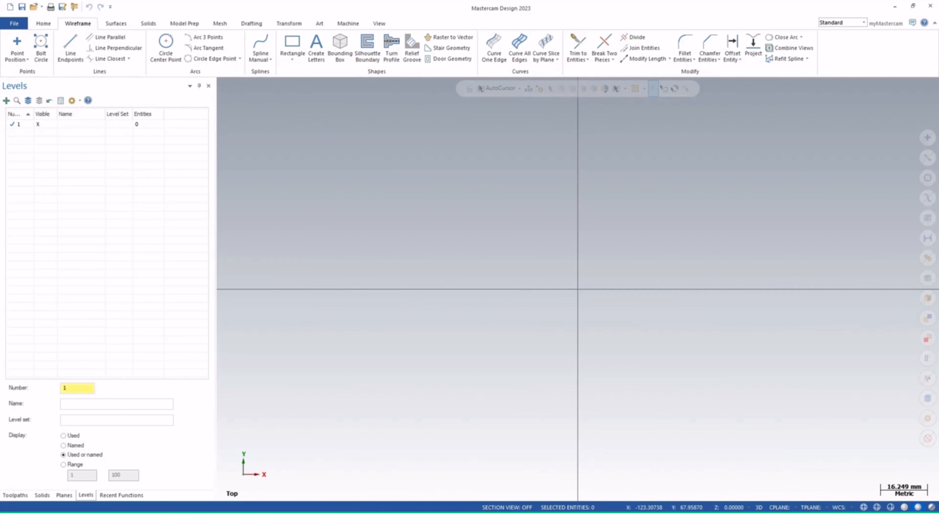
Draw a rectangle anchored at its centre on the origin, 300 mm wide and 150 mm high
click(292, 58)
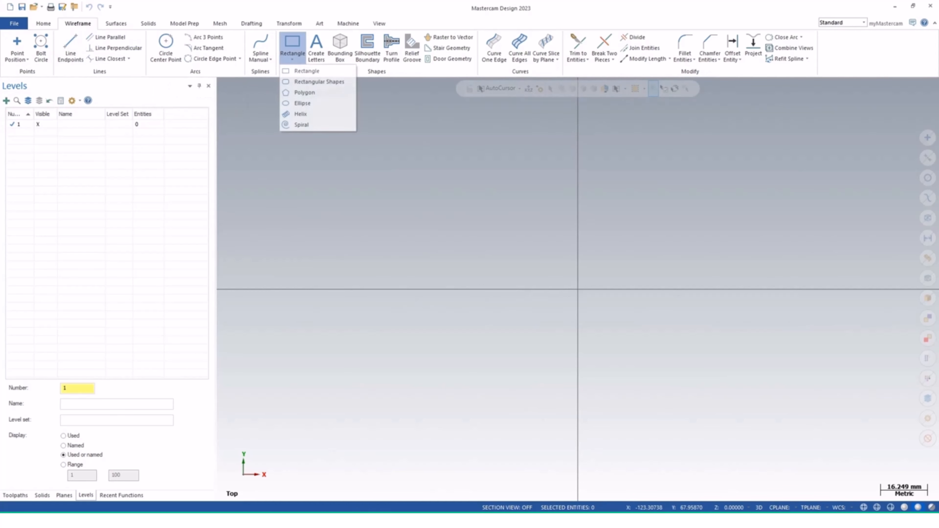
click(306, 71)
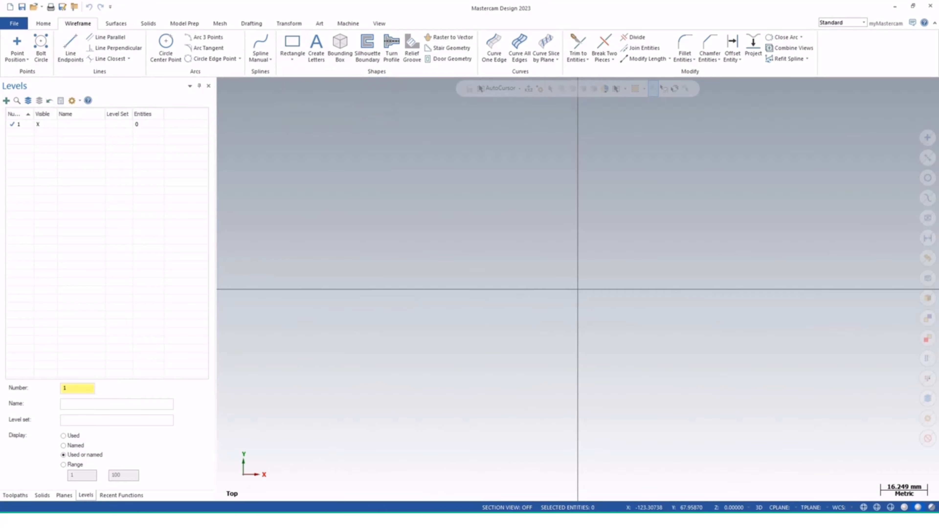
click(578, 289)
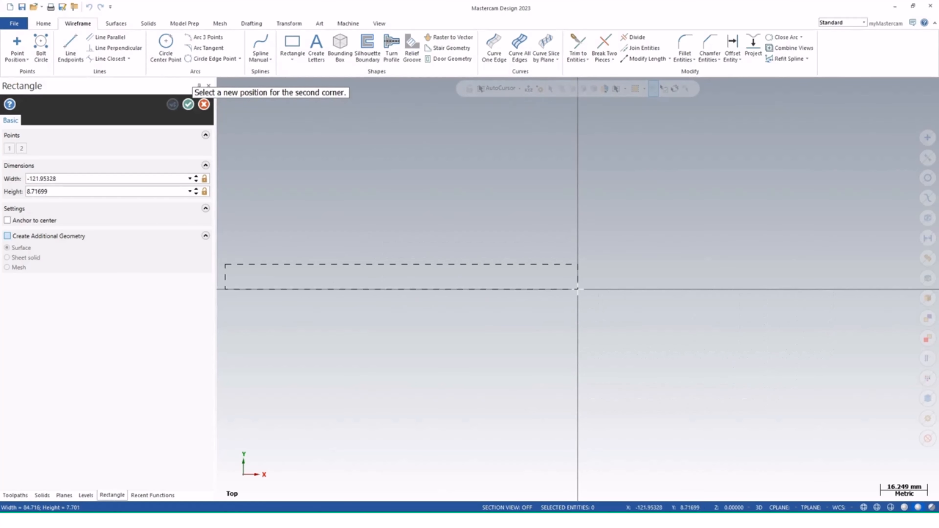
click(7, 220)
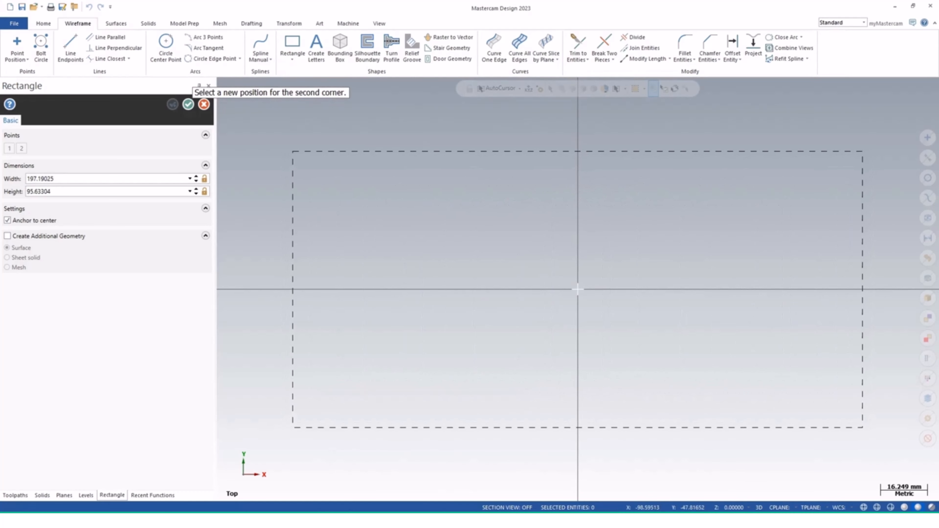
click(288, 437)
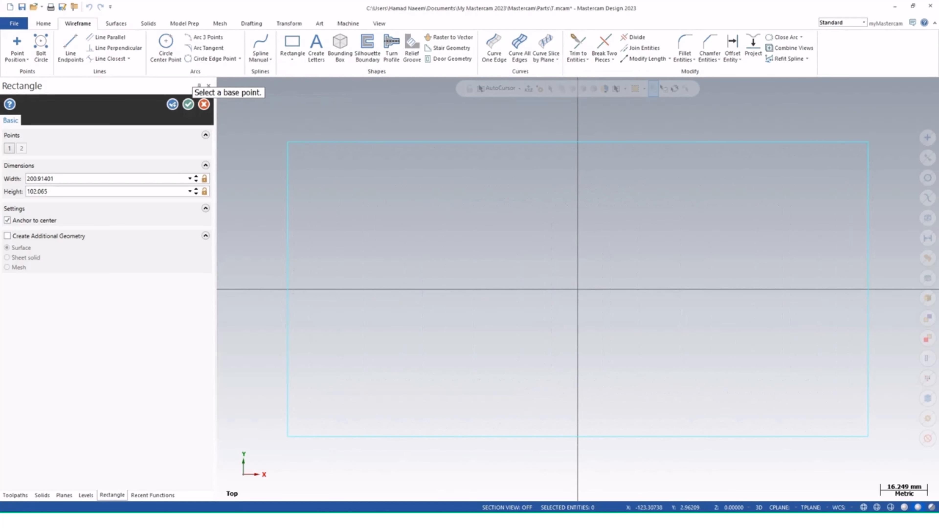
click(76, 179)
text(300)
key(Tab)
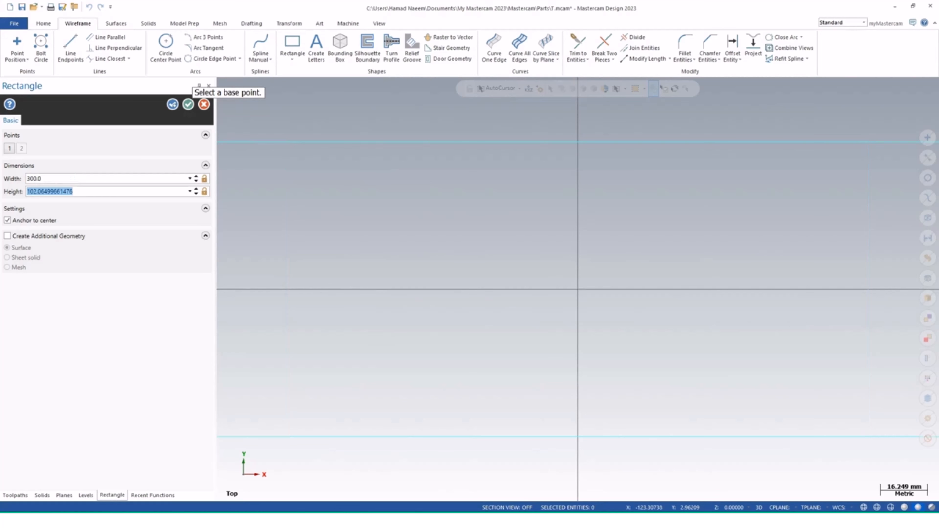
text(150)
key(Tab)
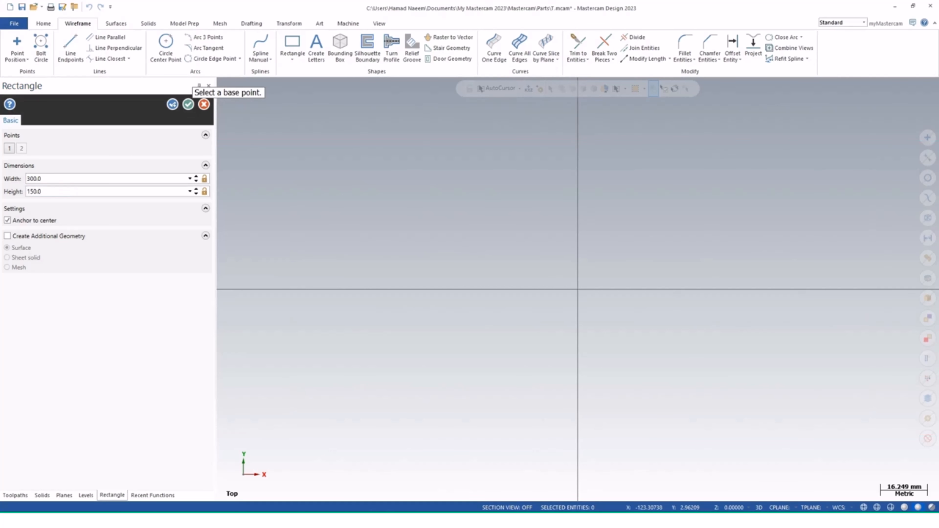
click(188, 104)
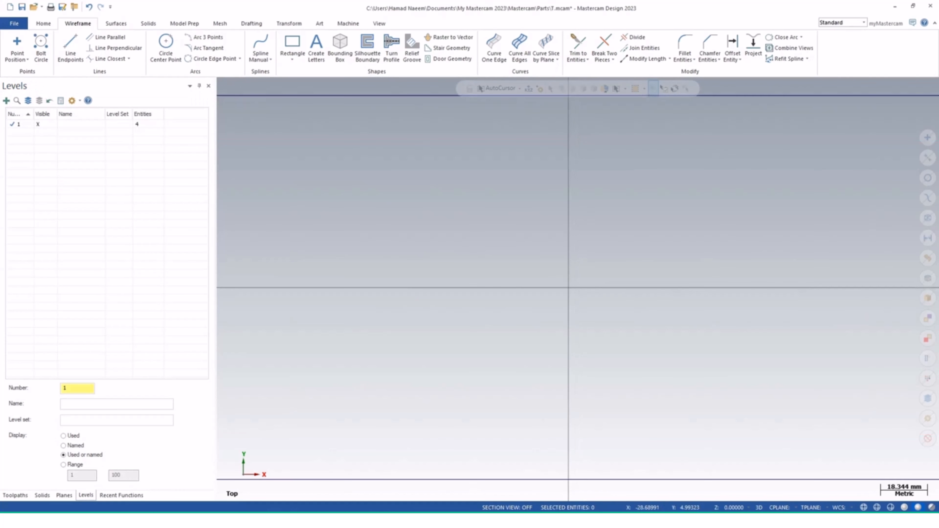
Add Smart Dimensions to the rectangle's top edge and right edge
scroll(494, 275, down, 4)
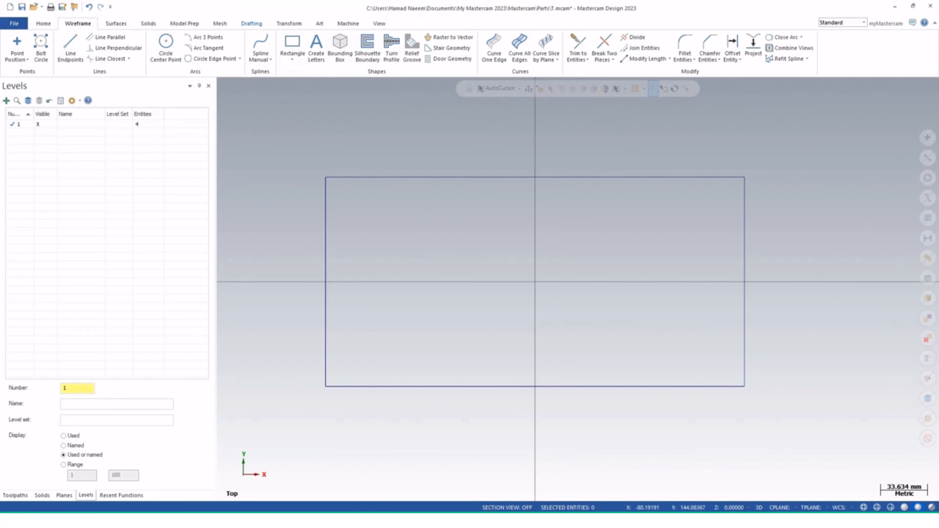
click(251, 23)
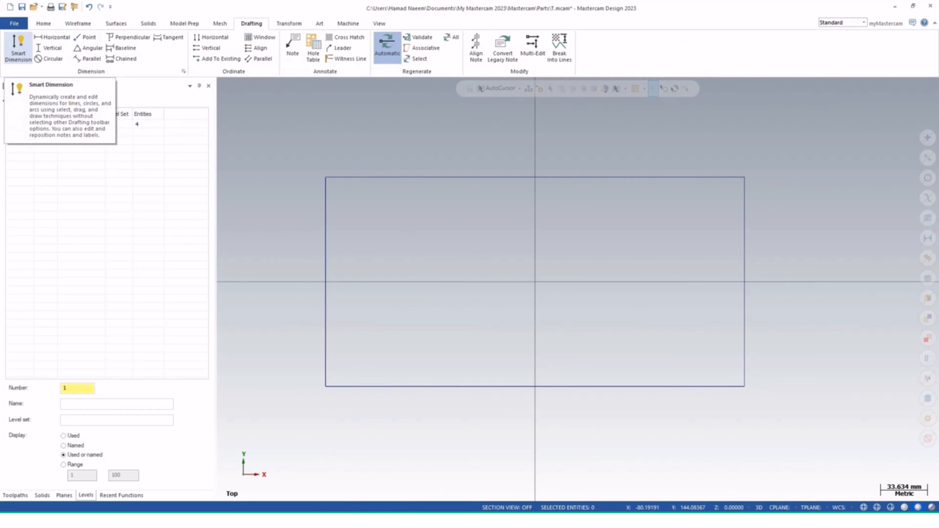
click(18, 46)
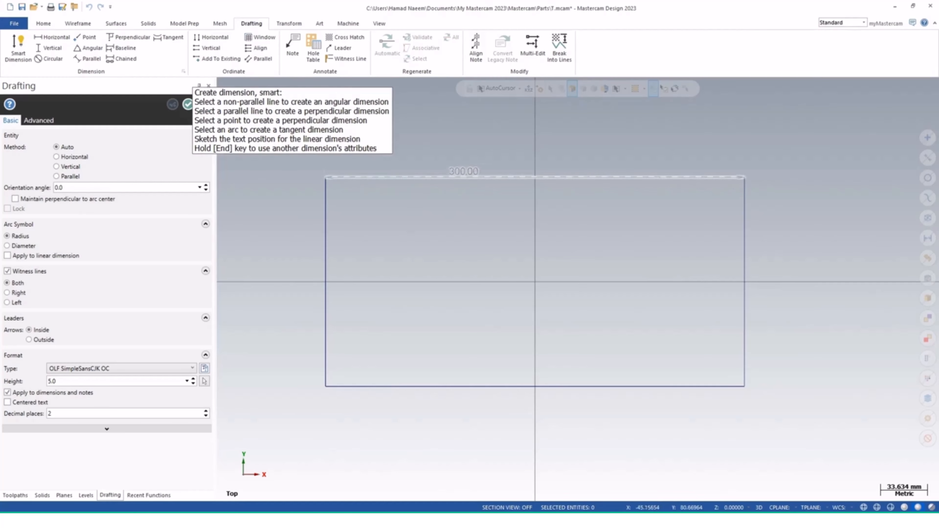
click(472, 170)
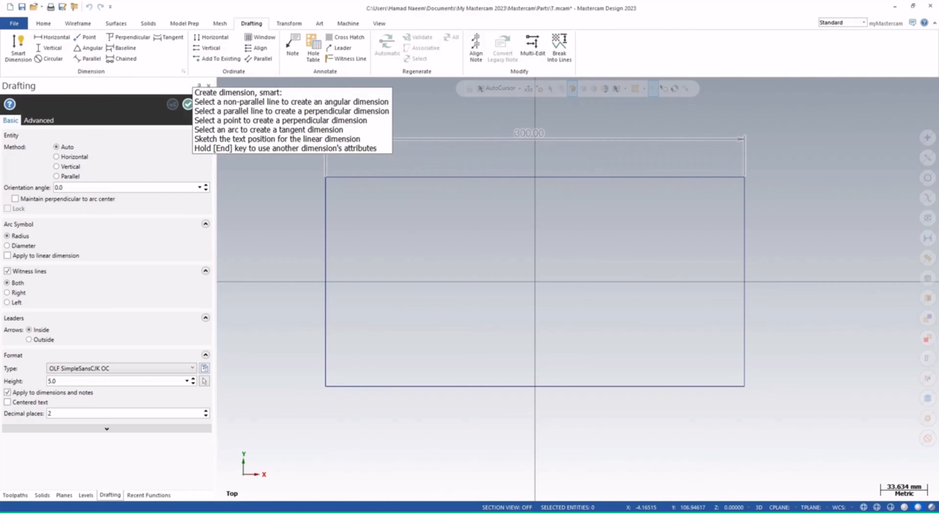
click(529, 133)
click(745, 243)
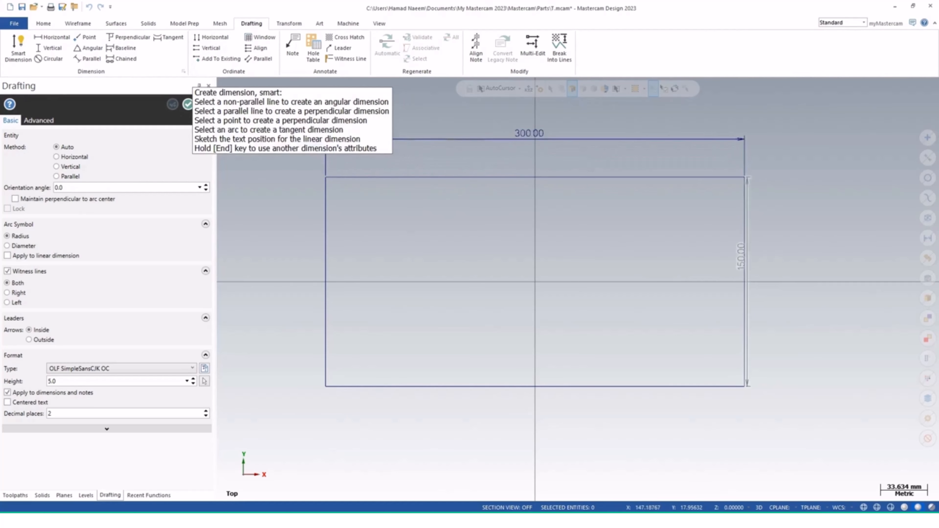
click(799, 276)
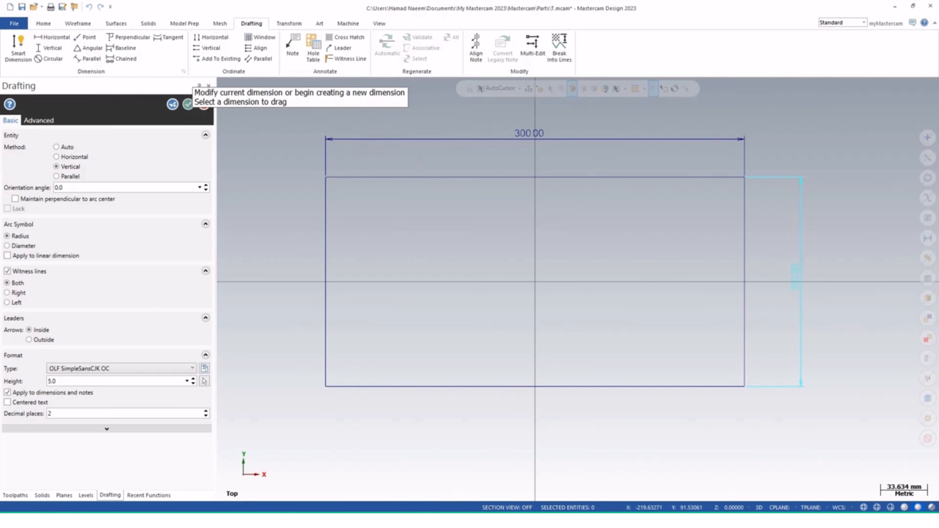
click(188, 104)
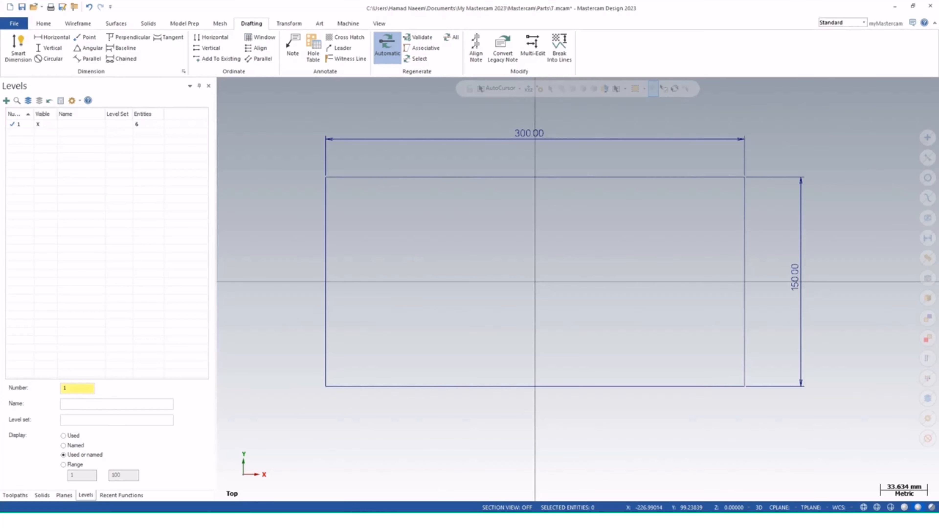
Name level 1 "rectangle" and assign it to level set 1
click(116, 404)
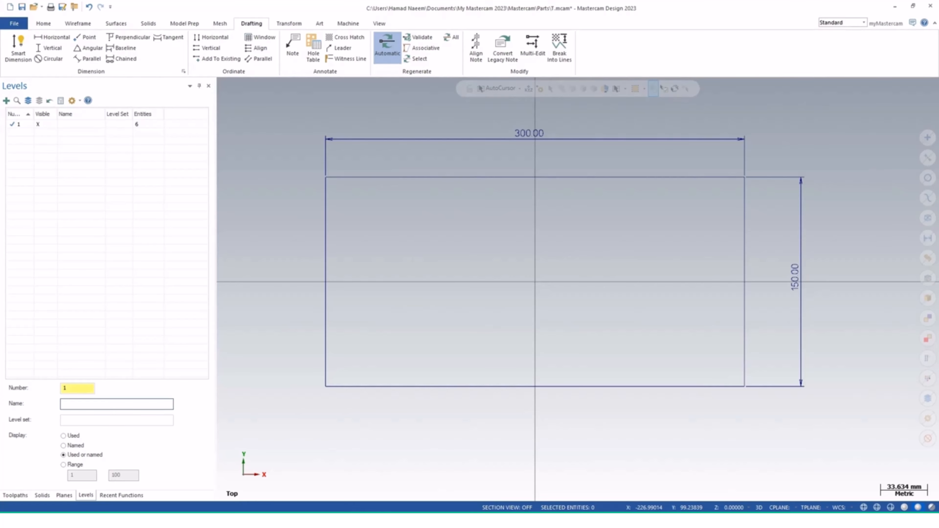
text(rectangle)
click(88, 420)
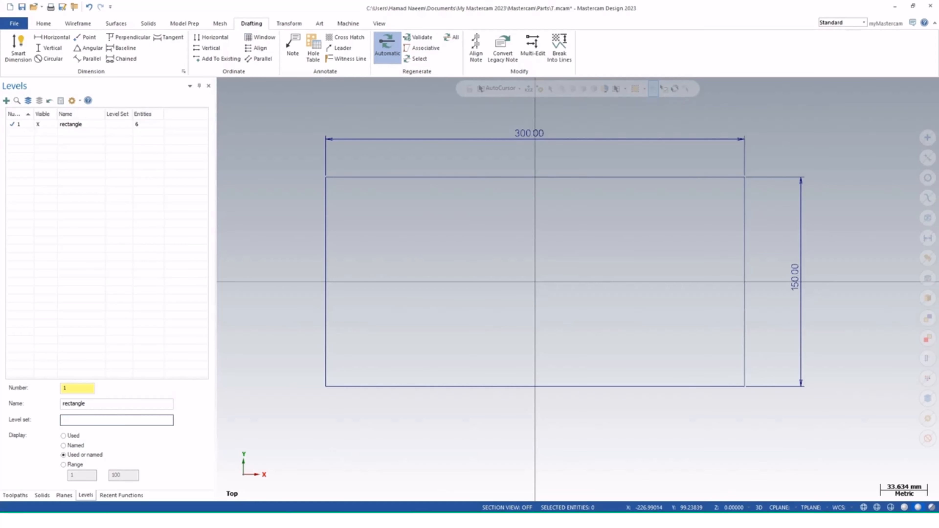
text(1)
key(Return)
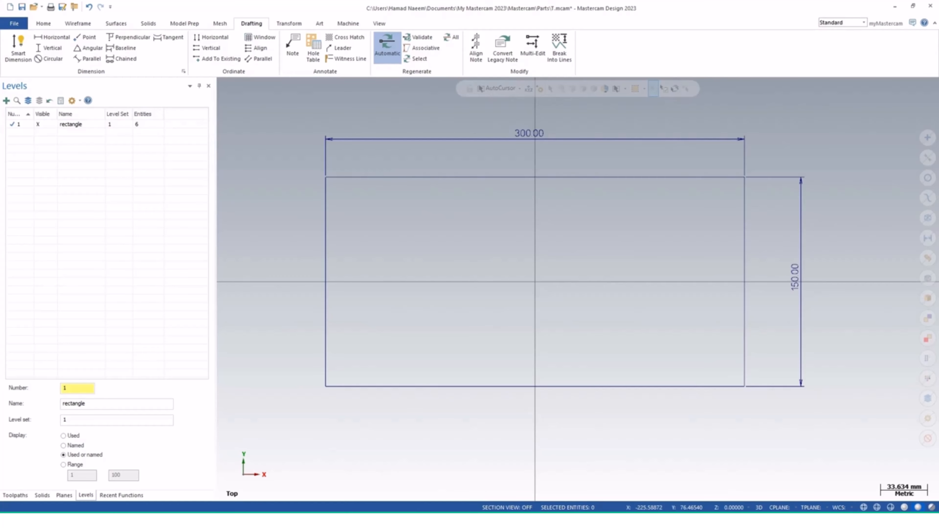
Make the rectangle level the active level
click(70, 124)
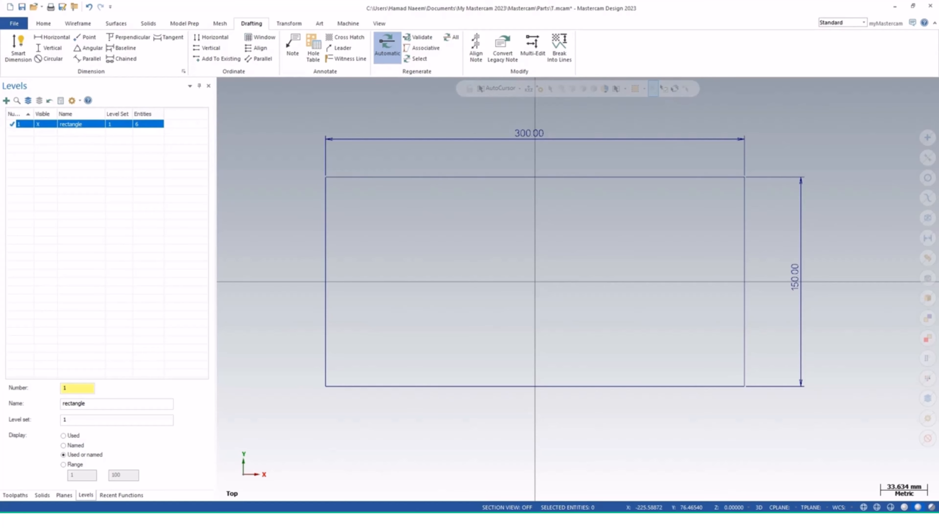
right_click(21, 124)
key(Escape)
right_click(18, 125)
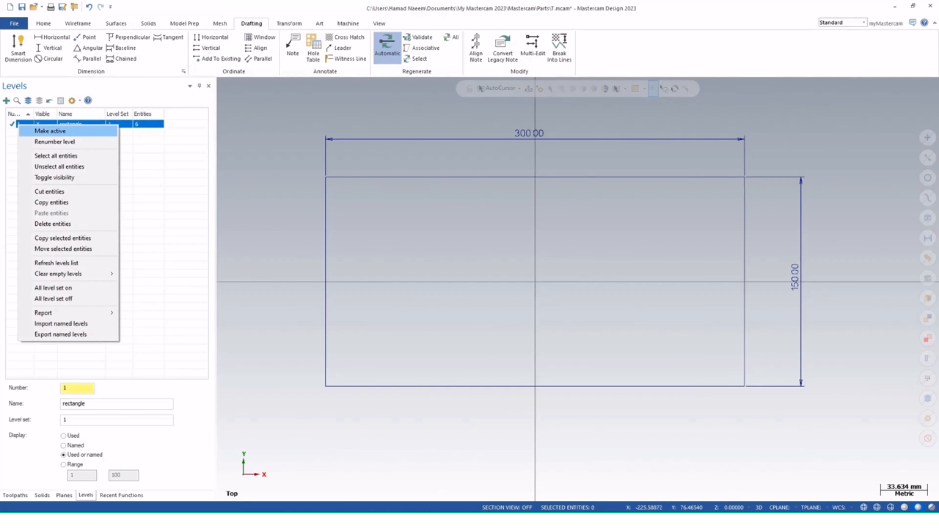
click(50, 131)
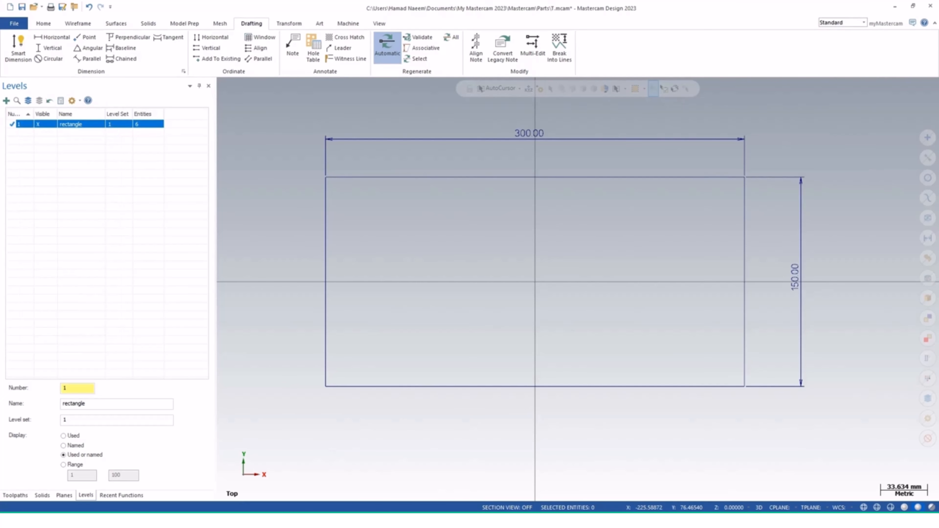
click(52, 157)
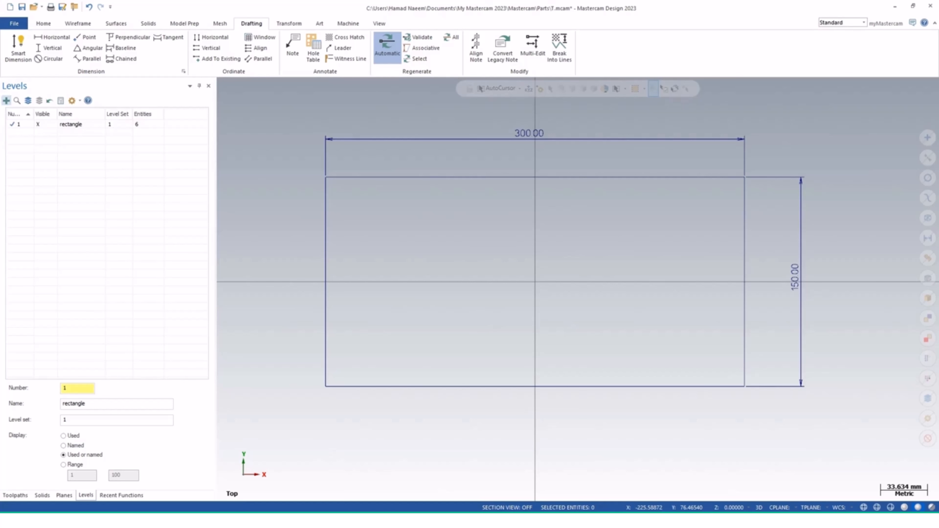
Add a new level 2 named "circle" and assign it to level set 2
click(6, 100)
click(117, 404)
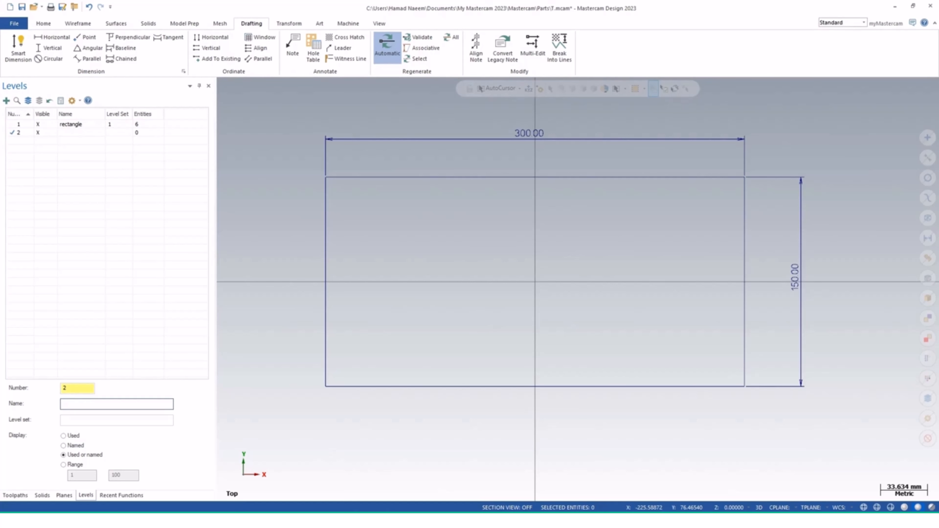
text(circle)
click(116, 420)
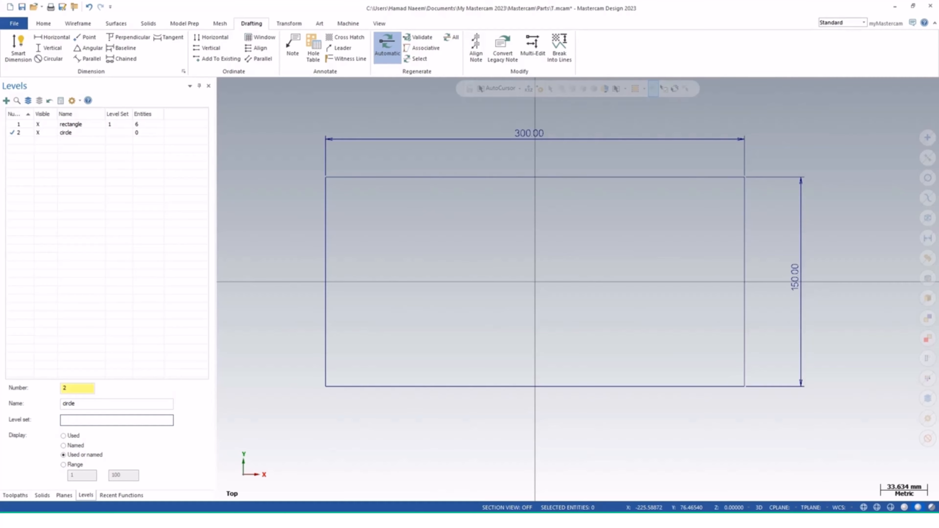
text(2)
key(Return)
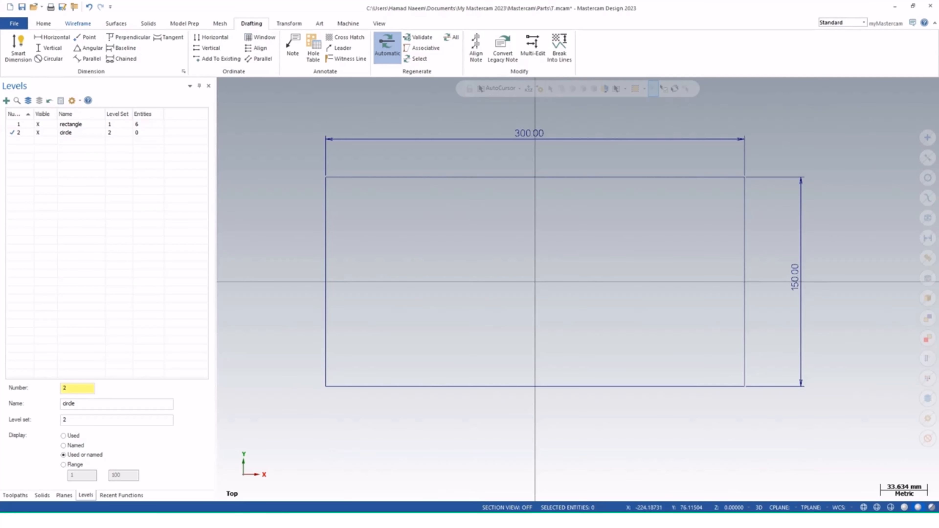
Draw a circle of 50 mm diameter centred at the origin on the circle level
click(78, 23)
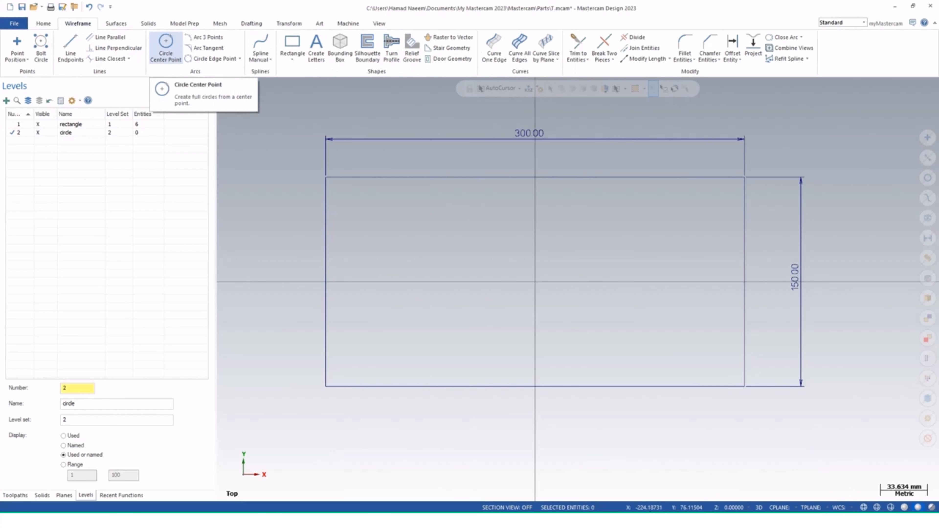
click(165, 46)
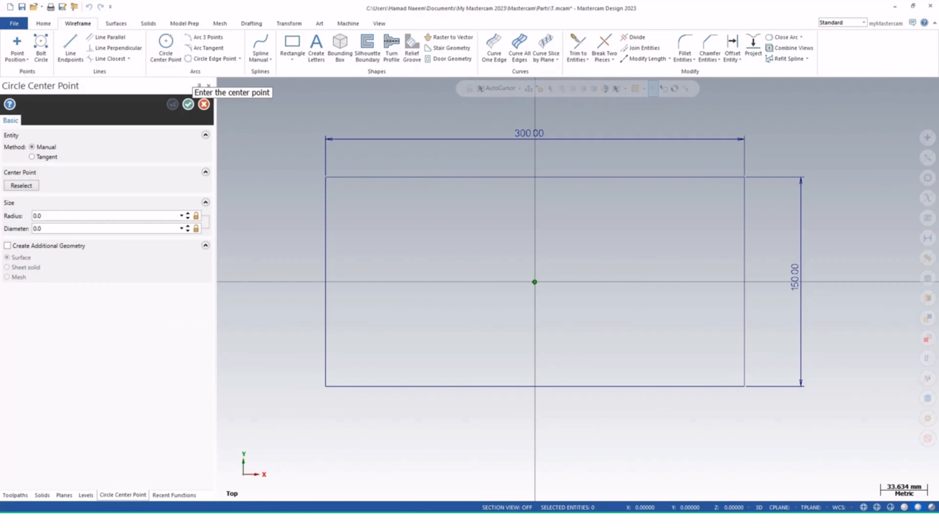
click(535, 282)
click(577, 348)
click(59, 229)
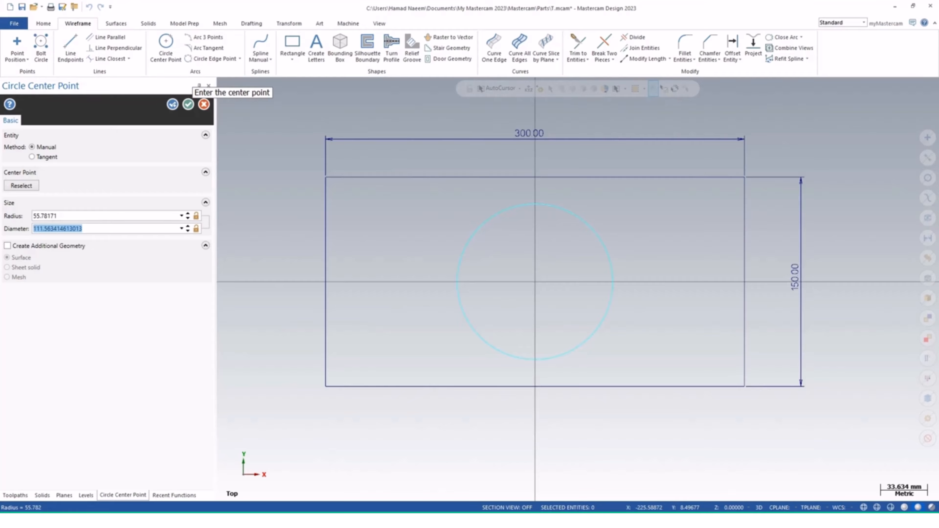
text(50)
key(Return)
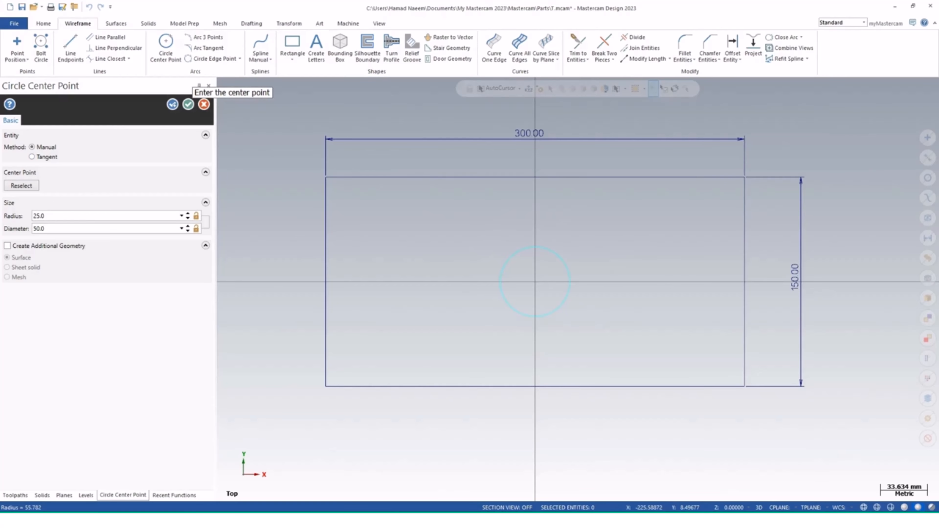
click(188, 104)
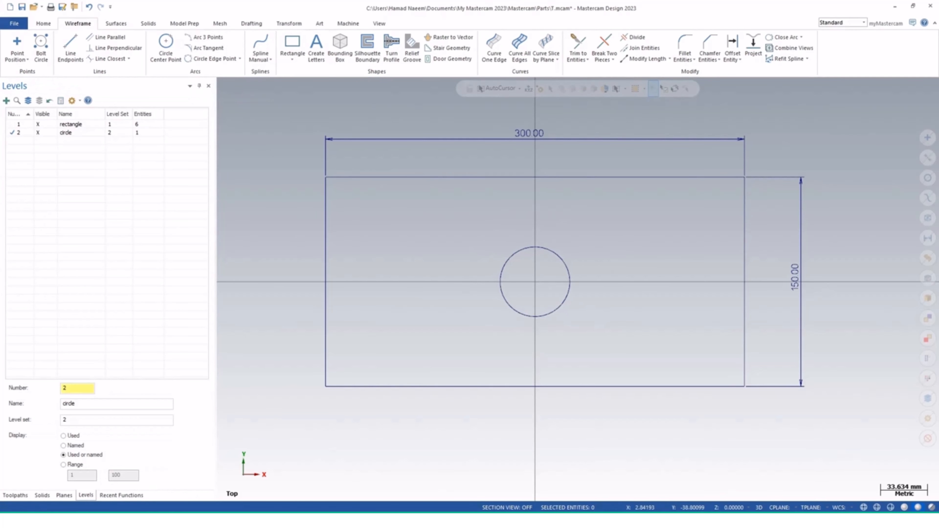
Hide the geometry on the rectangle level
middle_drag(570, 281, 578, 289)
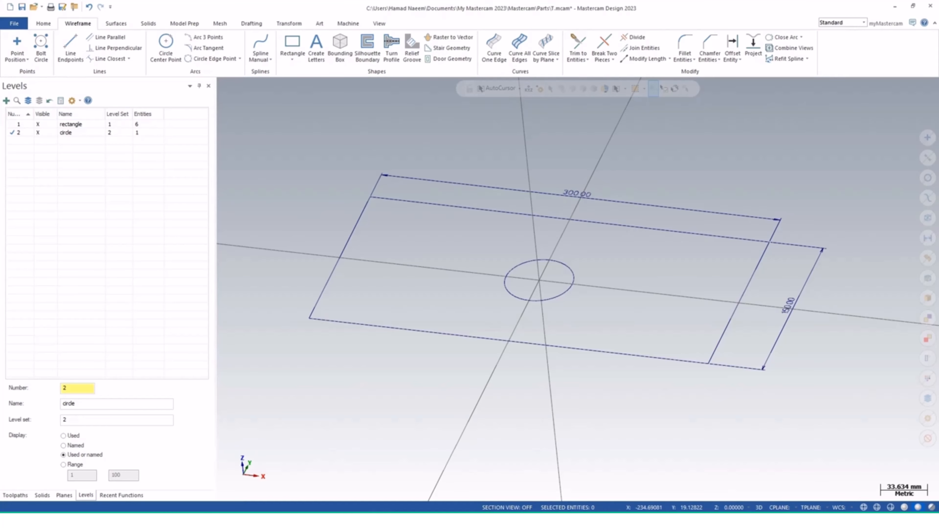
click(37, 125)
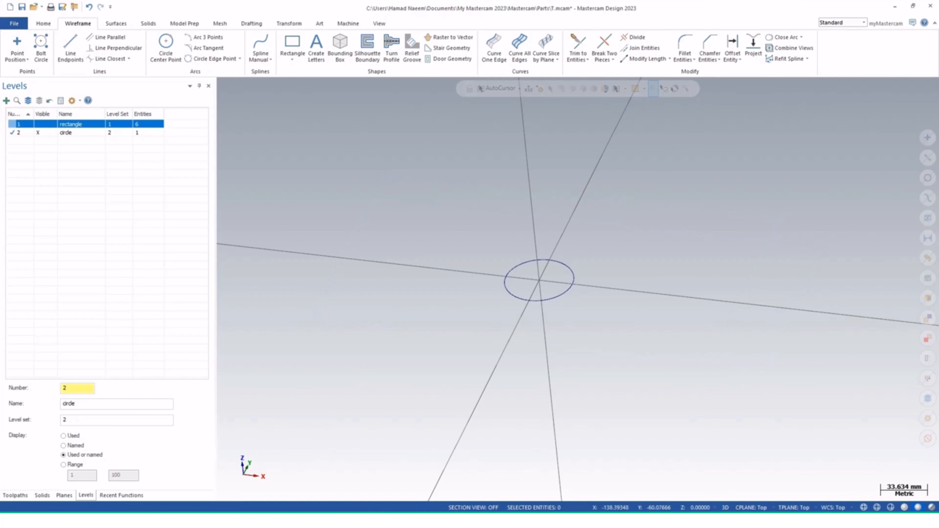
Show the rectangle level's geometry again
middle_drag(488, 379, 555, 284)
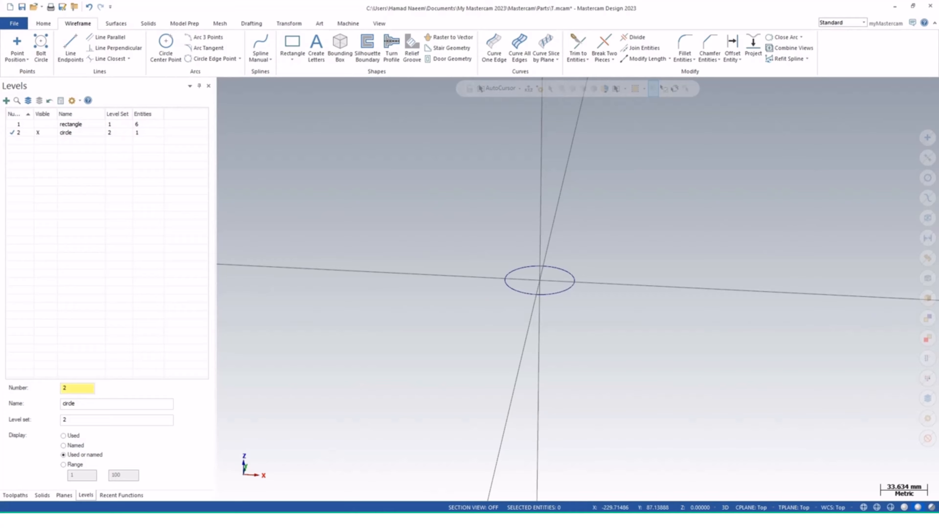
click(38, 124)
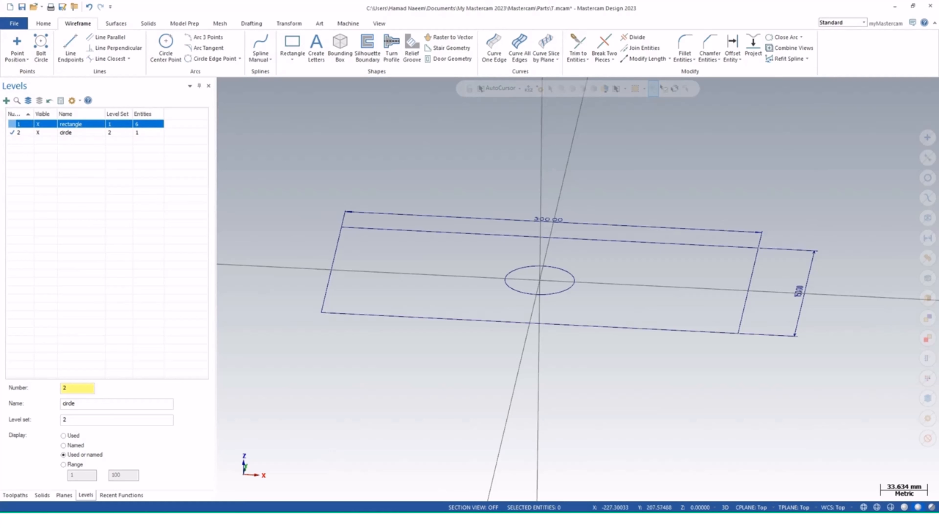
scroll(467, 183, down, 1)
middle_drag(468, 183, 467, 237)
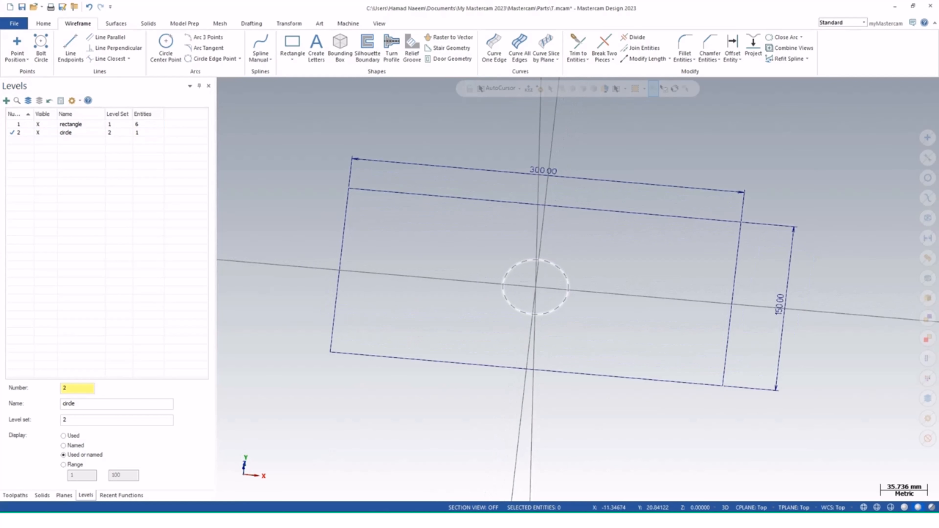
Start a rectangular array of the 50 mm circle and set the first direction spacing to 75 mm
click(523, 263)
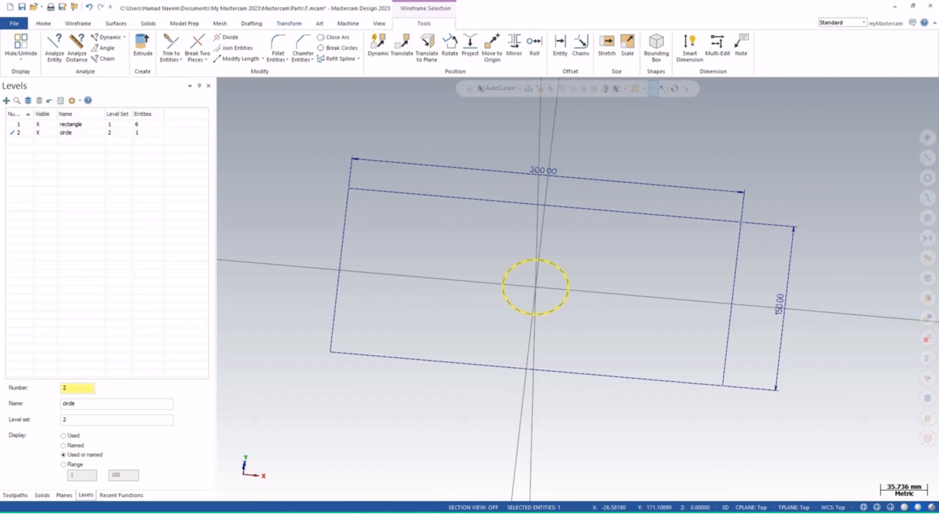
click(289, 23)
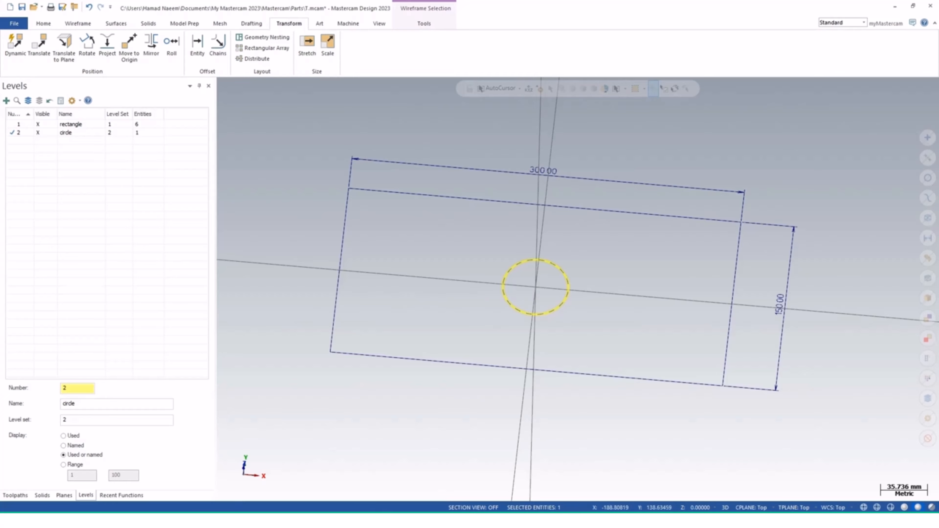
click(267, 48)
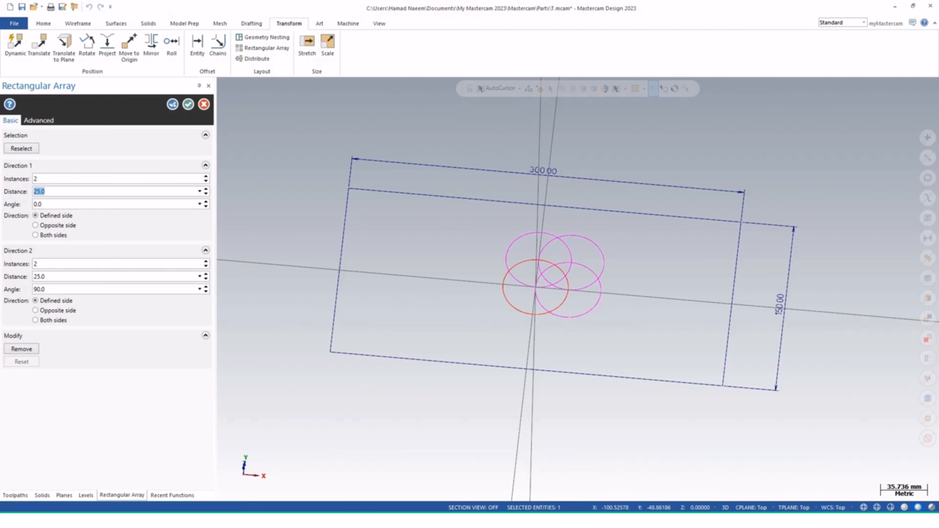
click(47, 192)
double_click(40, 192)
text(50.0)
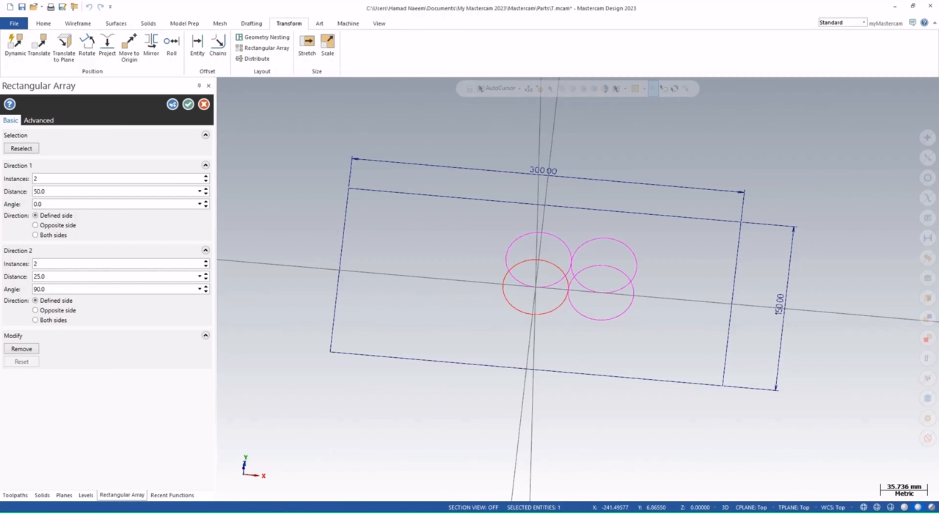
click(42, 191)
text(75.0)
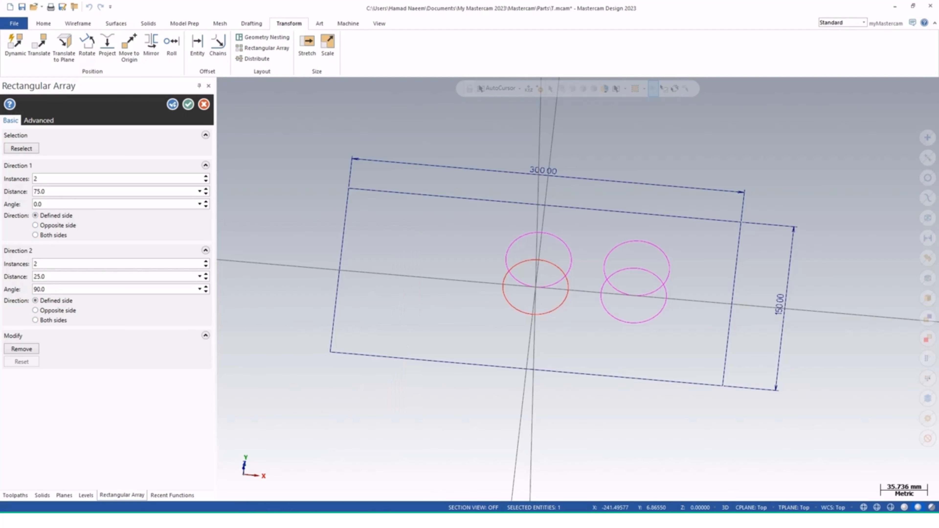
Set the array's second direction to a 50 mm distance and 1 instance
click(41, 277)
text(75.0)
middle_drag(575, 257, 577, 290)
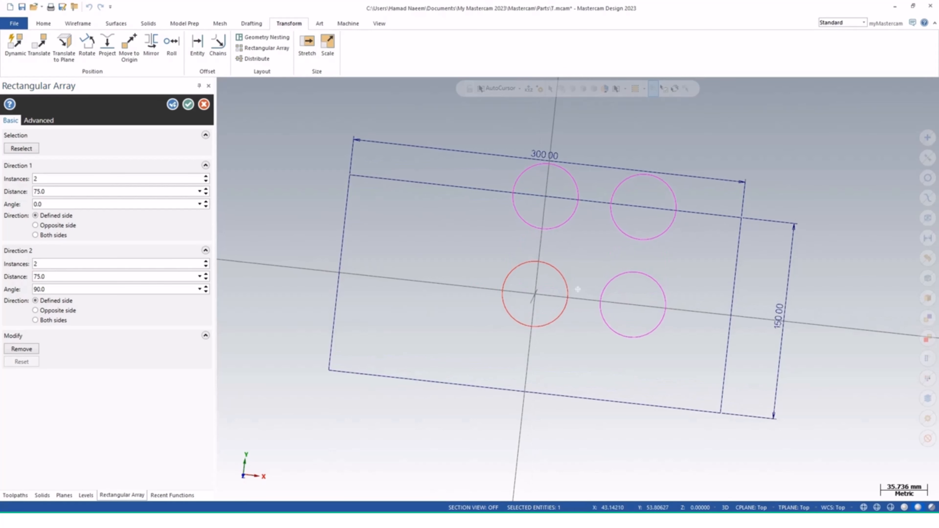
click(40, 277)
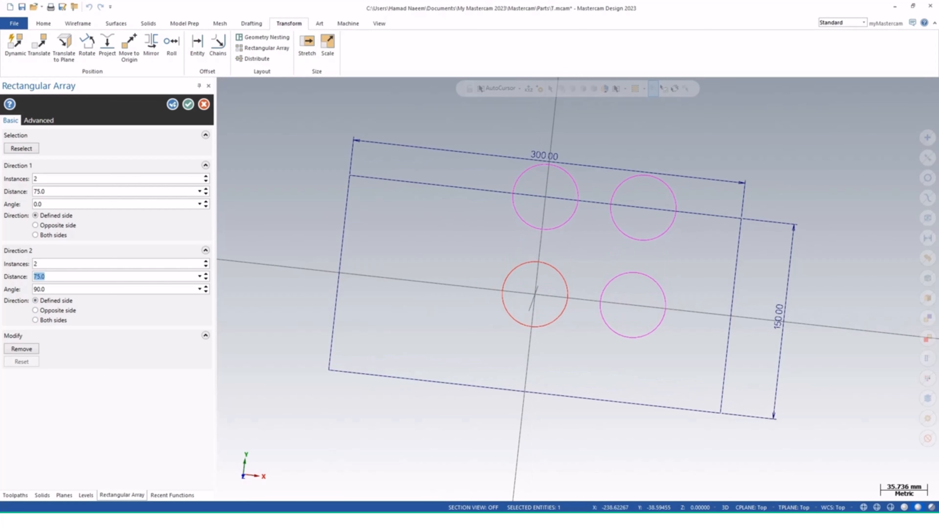
text(50.0)
click(40, 277)
click(41, 264)
text(1)
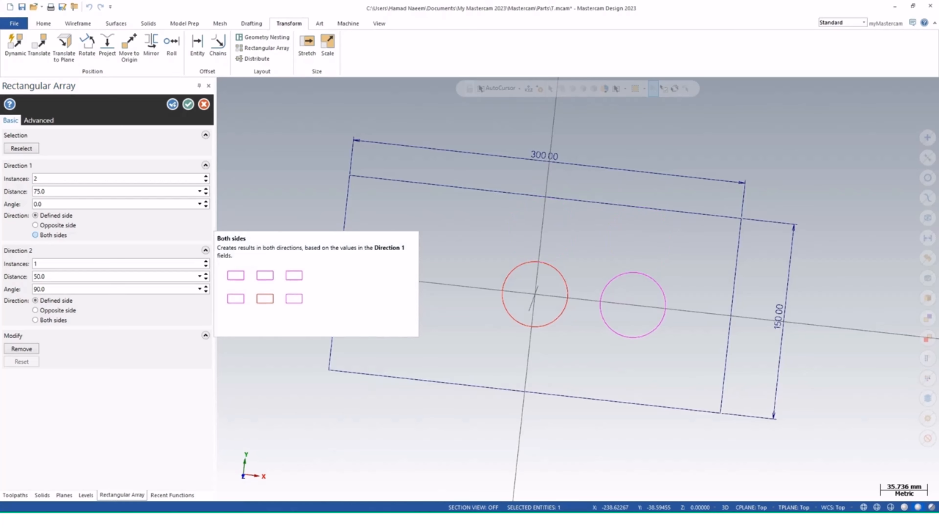
Switch the first array direction to both sides and confirm the array
click(35, 235)
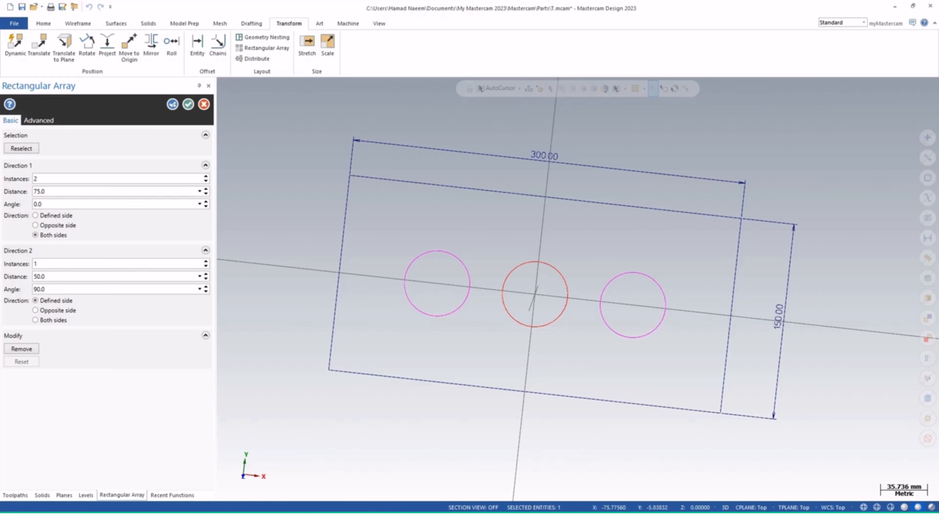
middle_drag(530, 340, 527, 303)
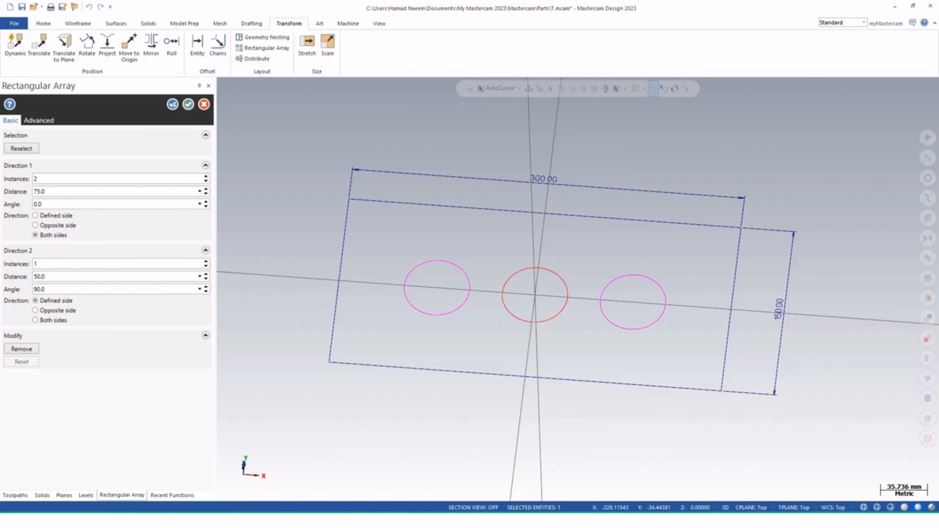
click(189, 104)
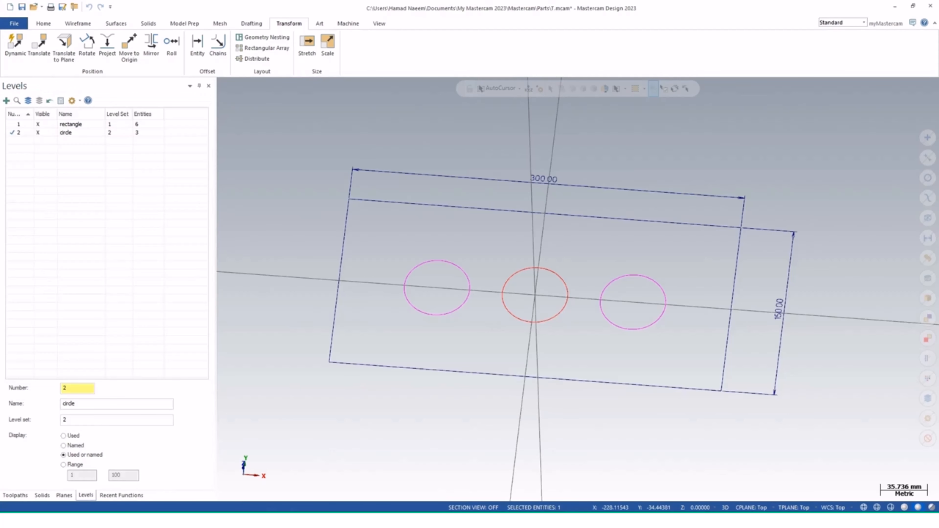
middle_drag(571, 283, 593, 263)
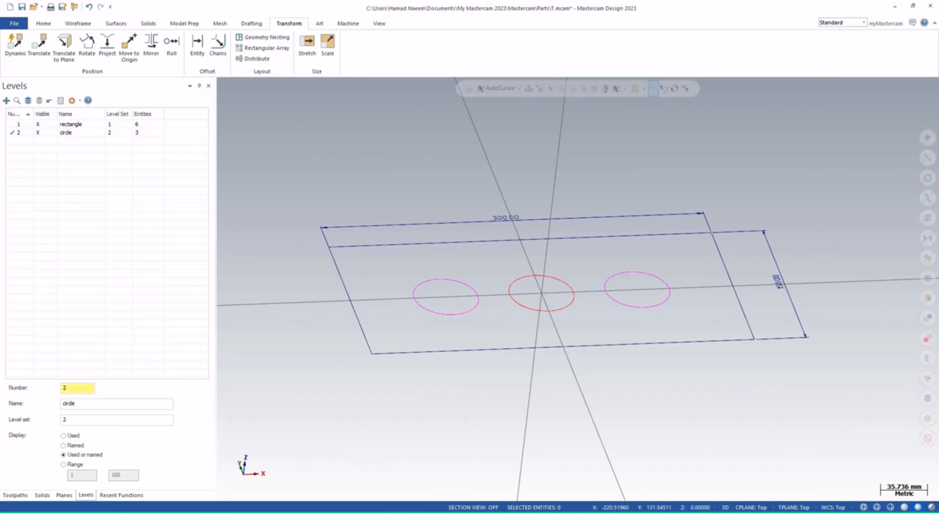
click(18, 124)
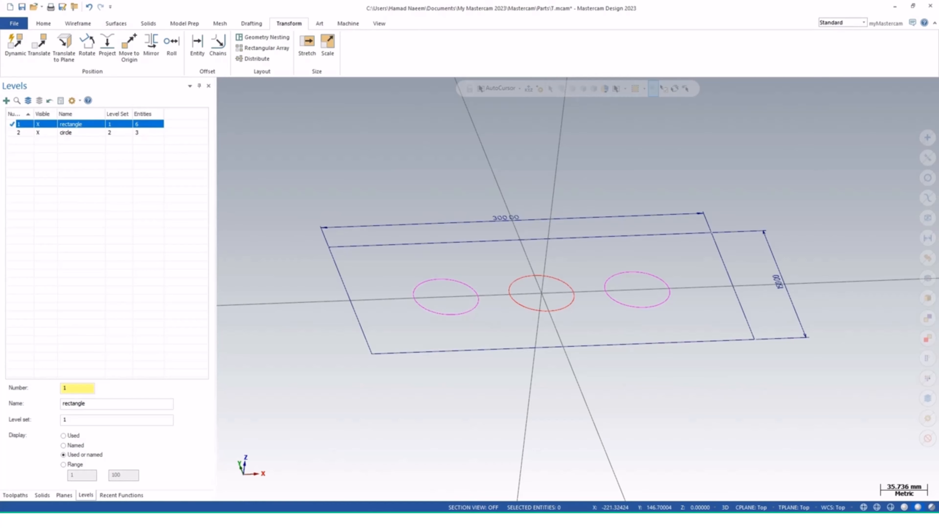
click(18, 133)
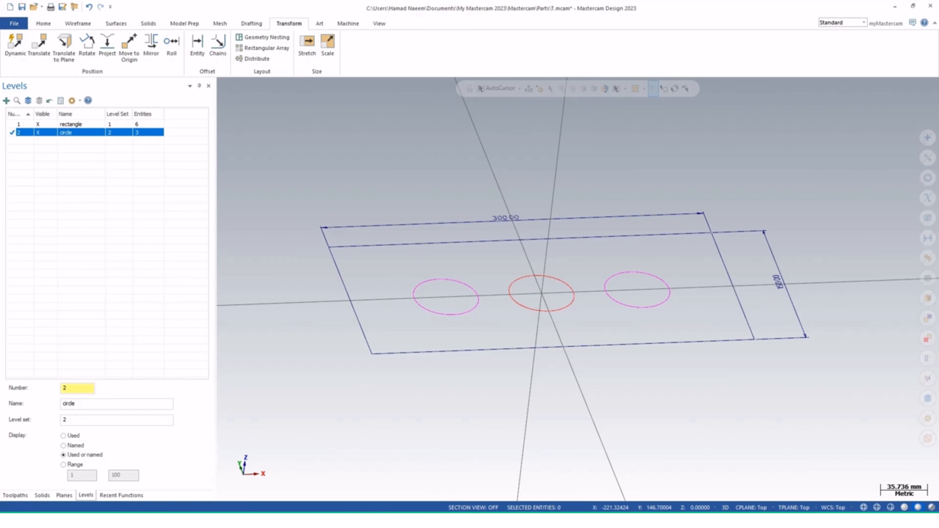
click(37, 125)
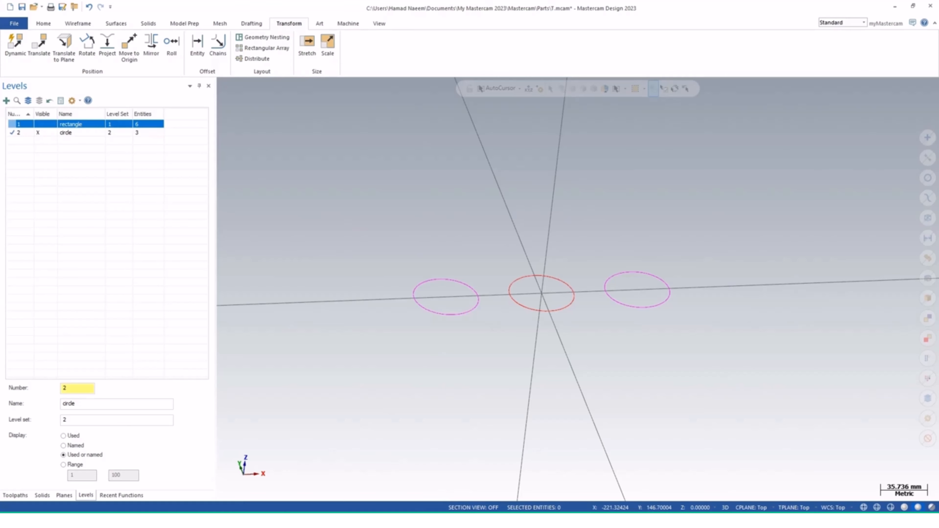
click(38, 124)
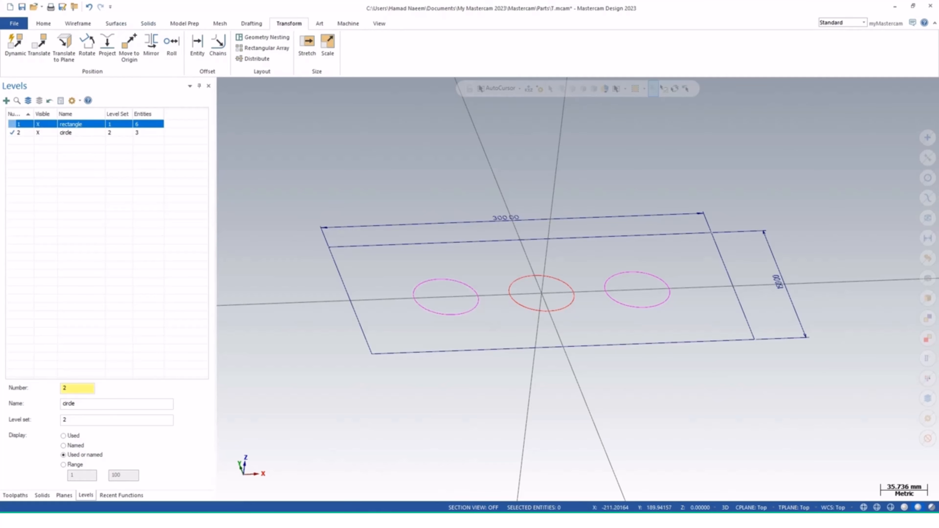
Create a solid cylinder centred at the origin with radius about 55 mm and height about 143 mm downward
click(149, 23)
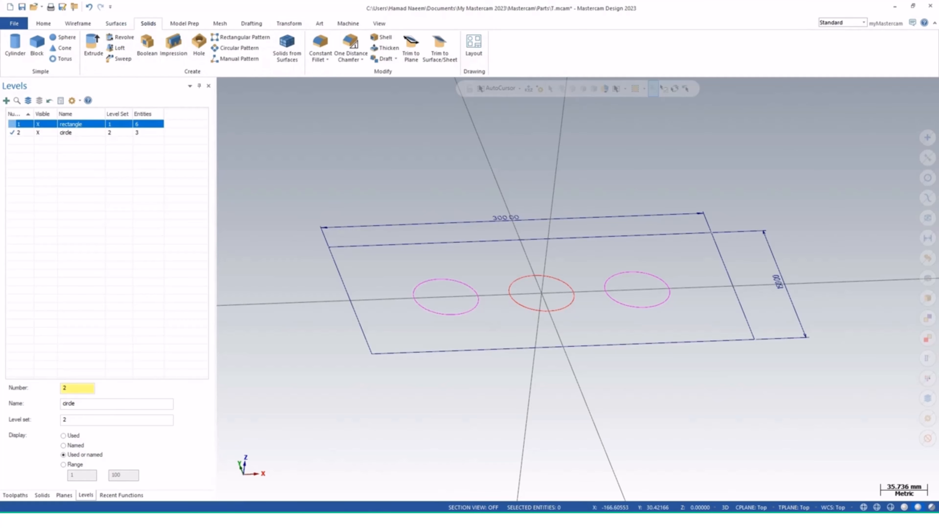
mouse_move(502, 342)
middle_down()
mouse_move(488, 288)
mouse_move(464, 333)
mouse_move(346, 265)
middle_up()
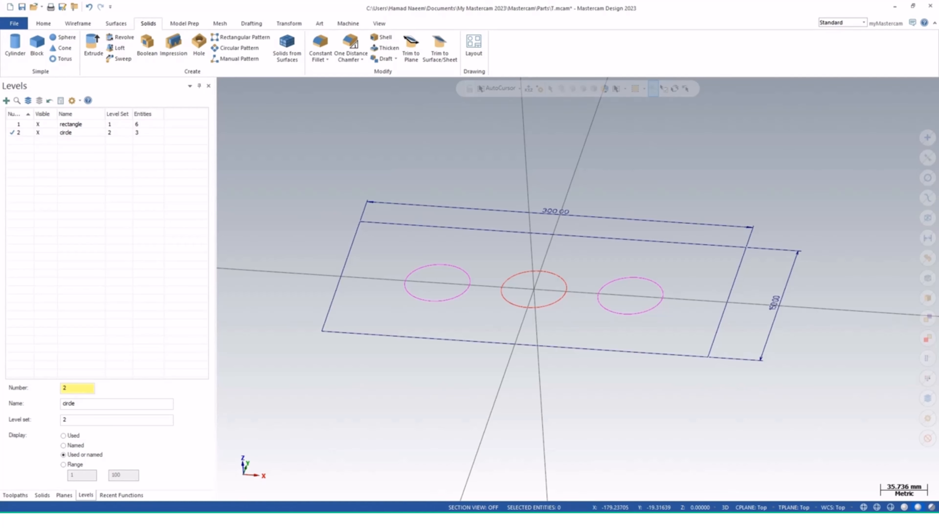
click(38, 124)
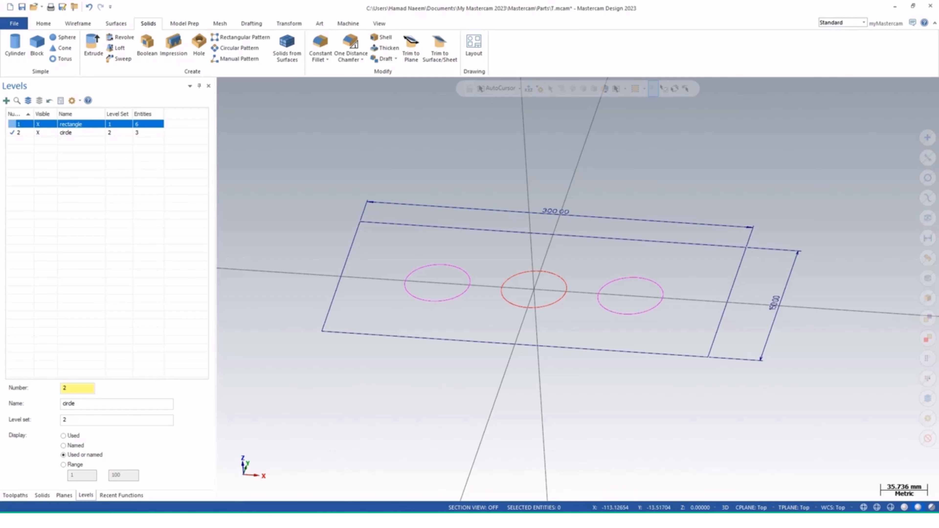
mouse_move(532, 298)
middle_down()
mouse_move(572, 259)
mouse_move(577, 289)
middle_up()
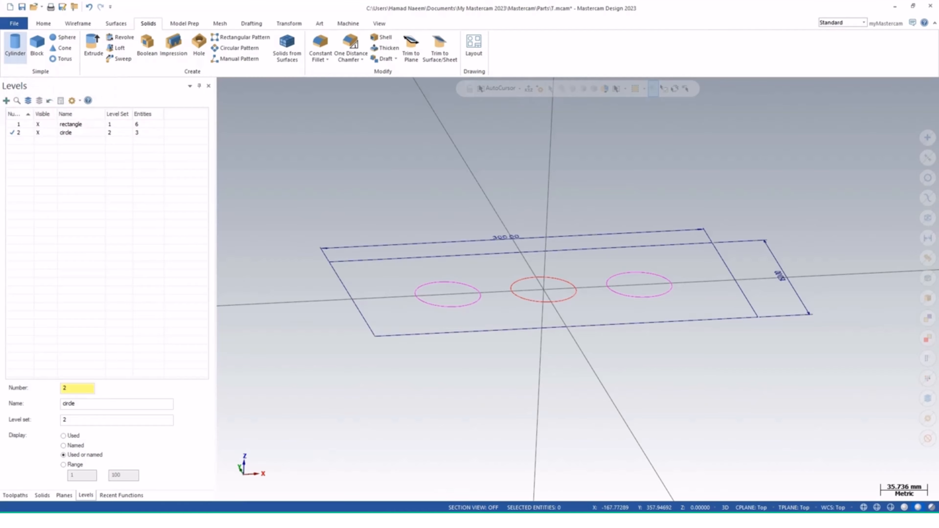
click(15, 45)
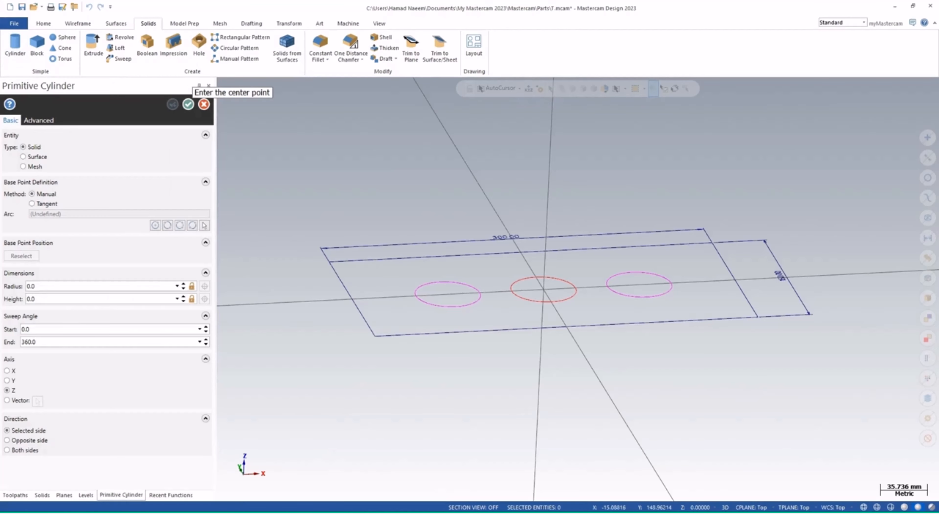
click(543, 289)
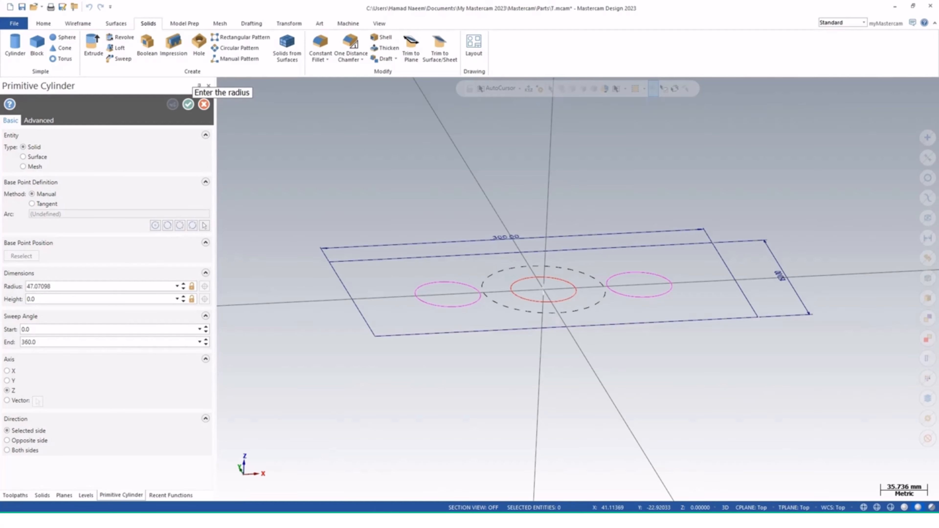
click(605, 306)
middle_drag(539, 421, 533, 337)
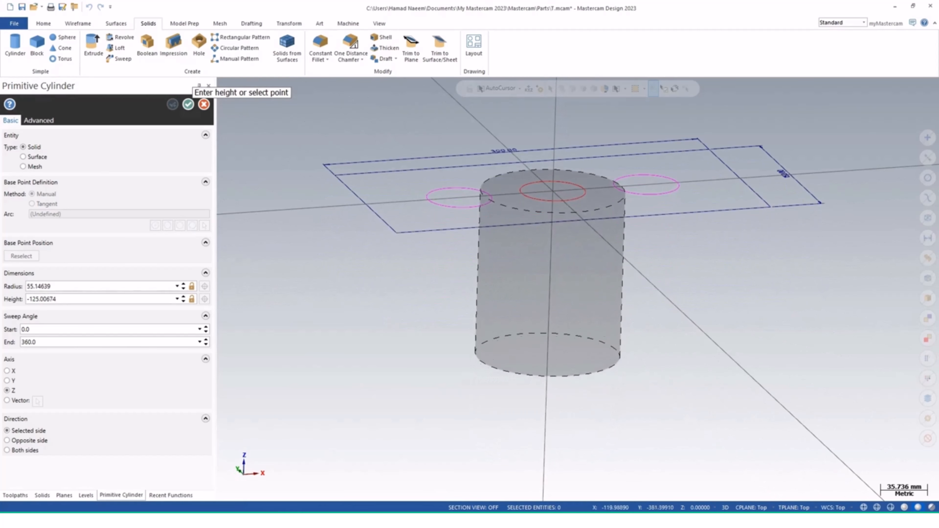
click(550, 371)
middle_drag(581, 286, 578, 289)
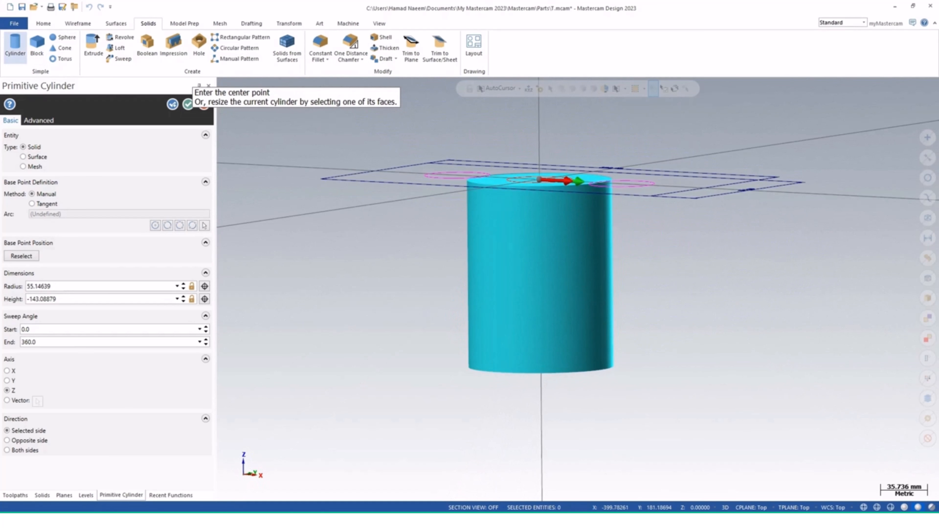
click(188, 104)
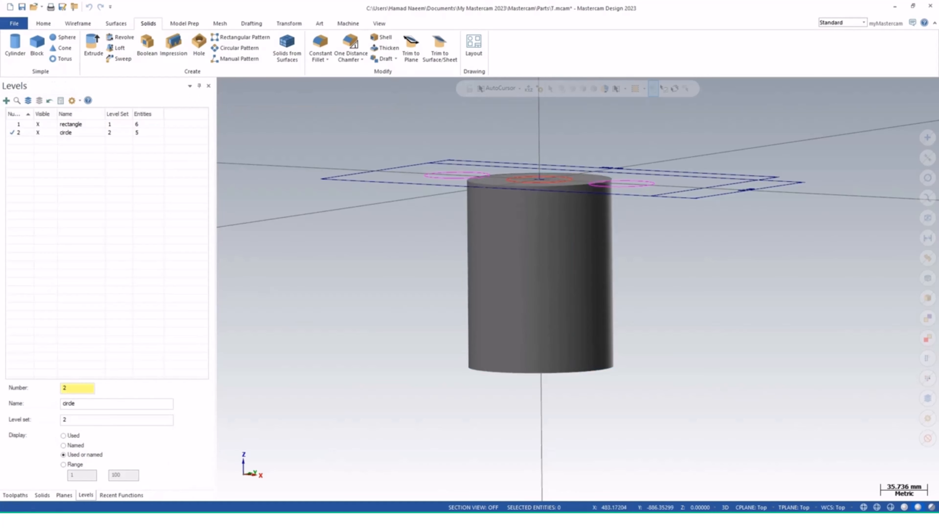
Add a new level 3 named "cylinder"
middle_drag(578, 289, 577, 289)
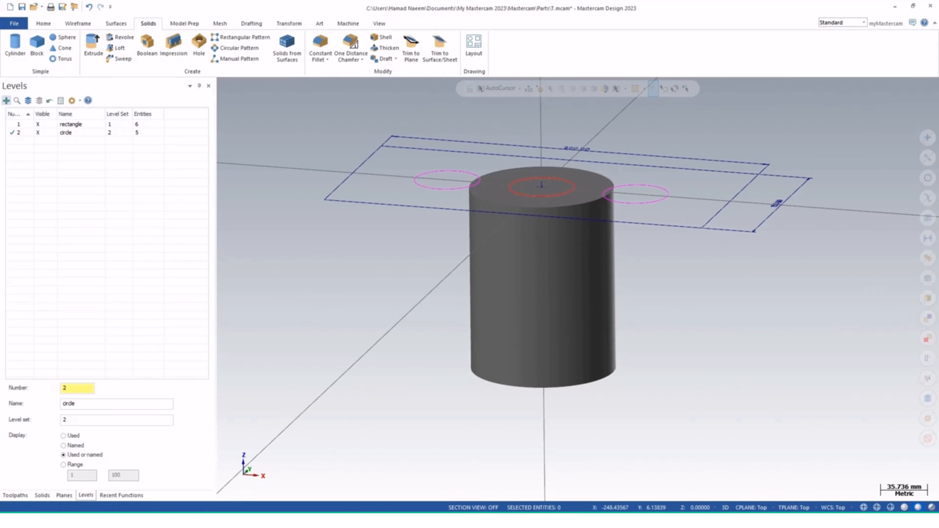
click(6, 101)
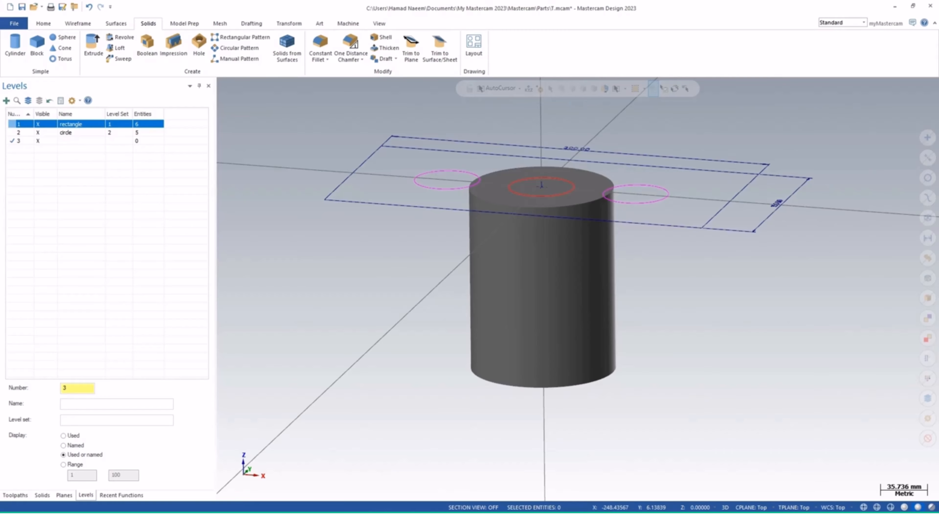
click(116, 404)
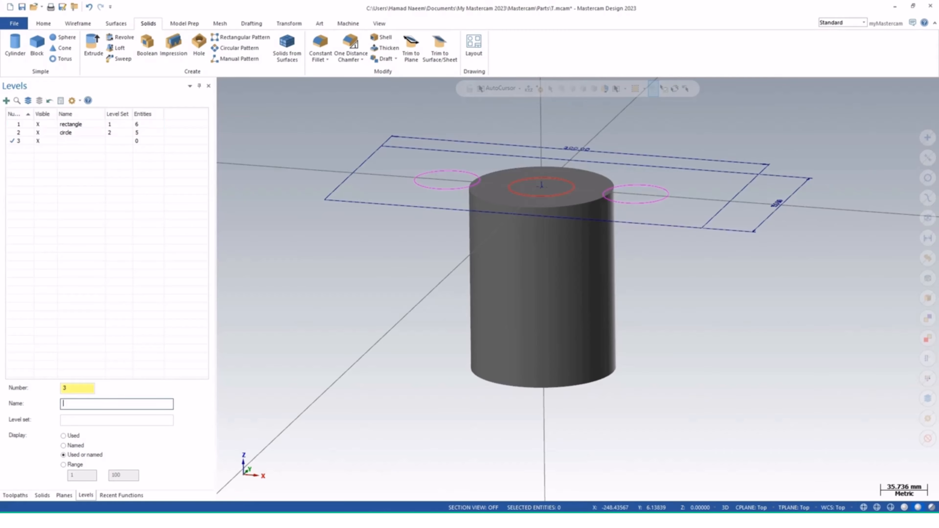
text(cylinder)
key(Return)
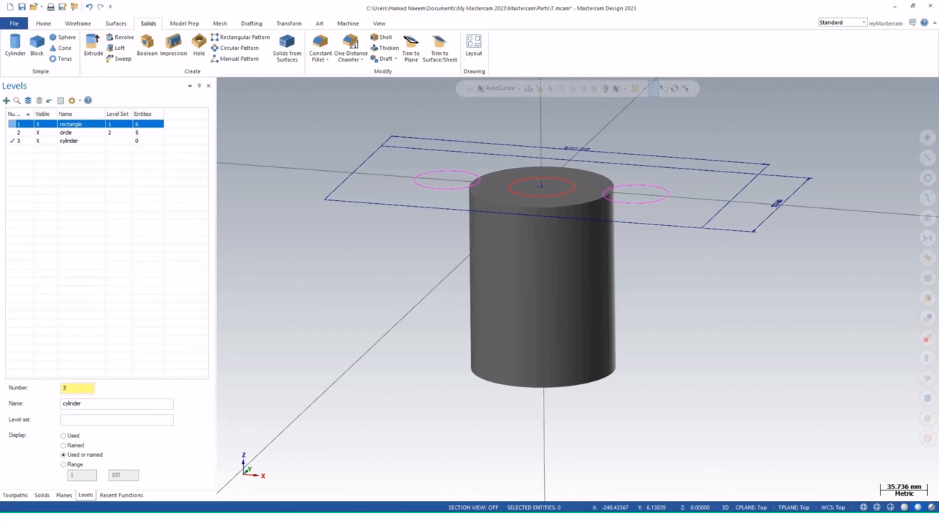
Move the cylinder solid onto the cylinder level
click(519, 266)
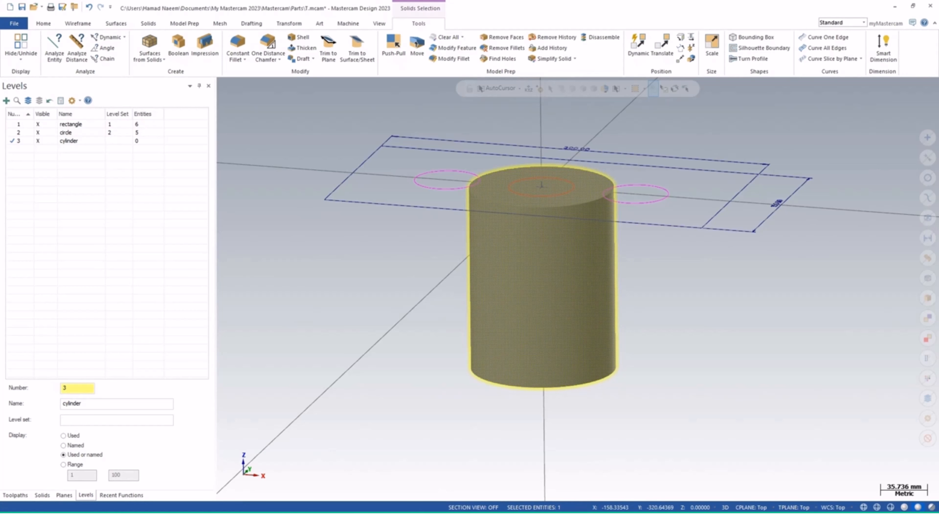
right_click(75, 141)
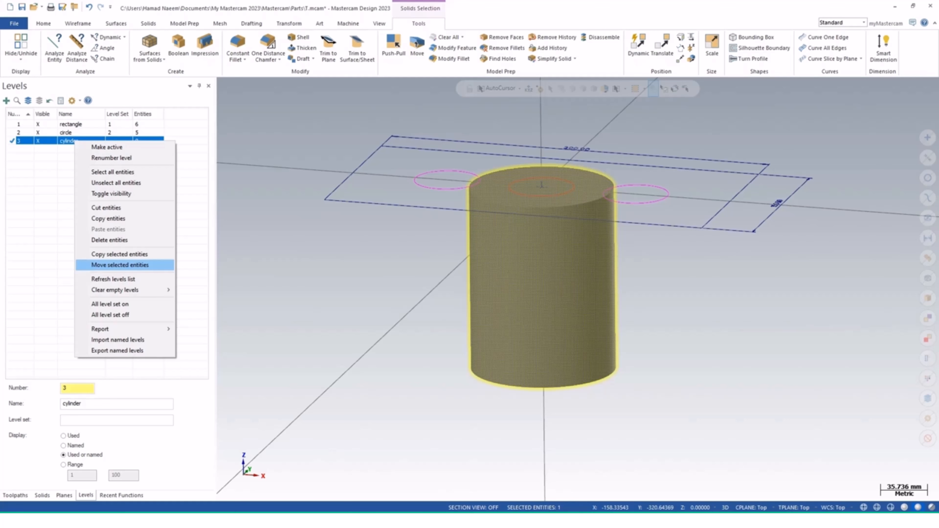
click(119, 265)
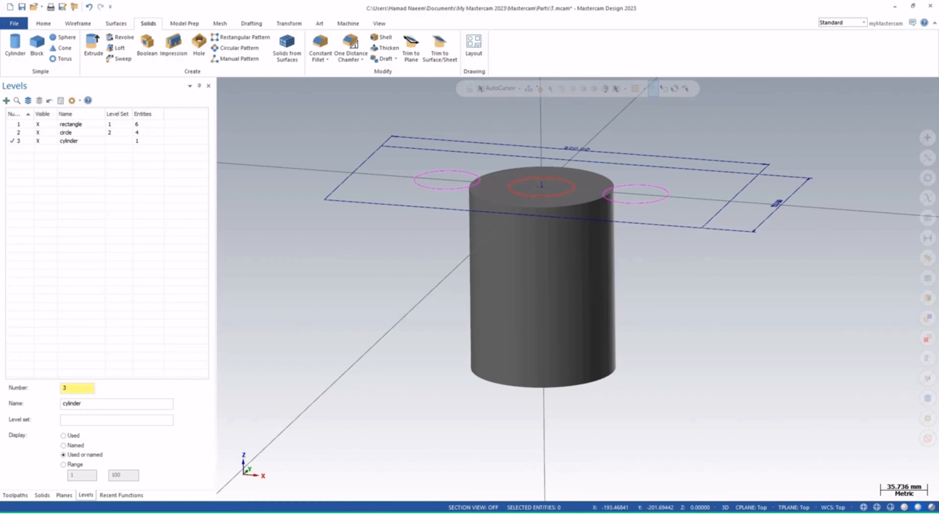
Make the circle level active and hide the cylinder level's geometry
click(19, 133)
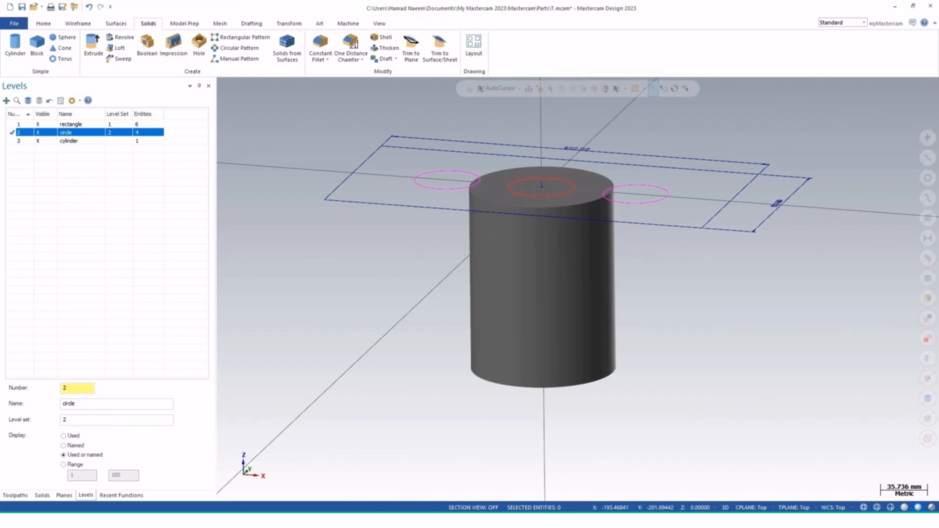
click(18, 141)
click(38, 141)
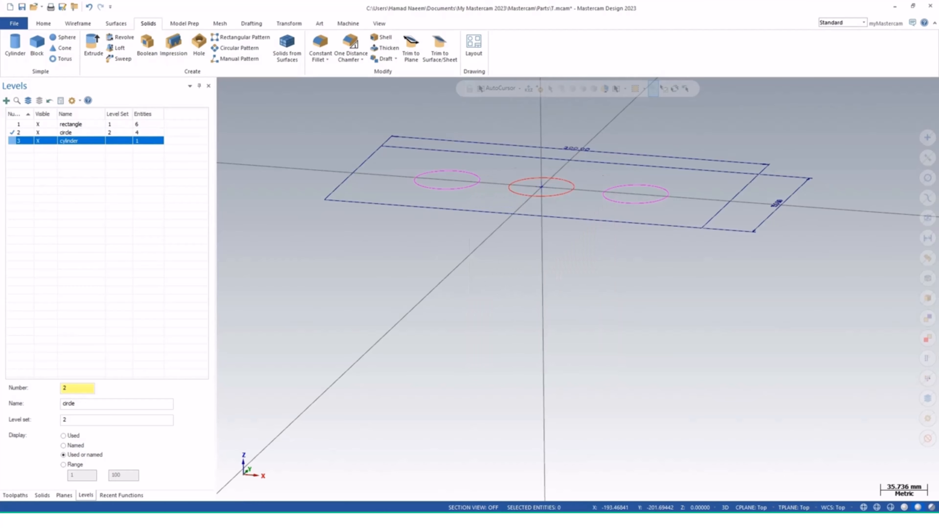
click(37, 141)
click(38, 141)
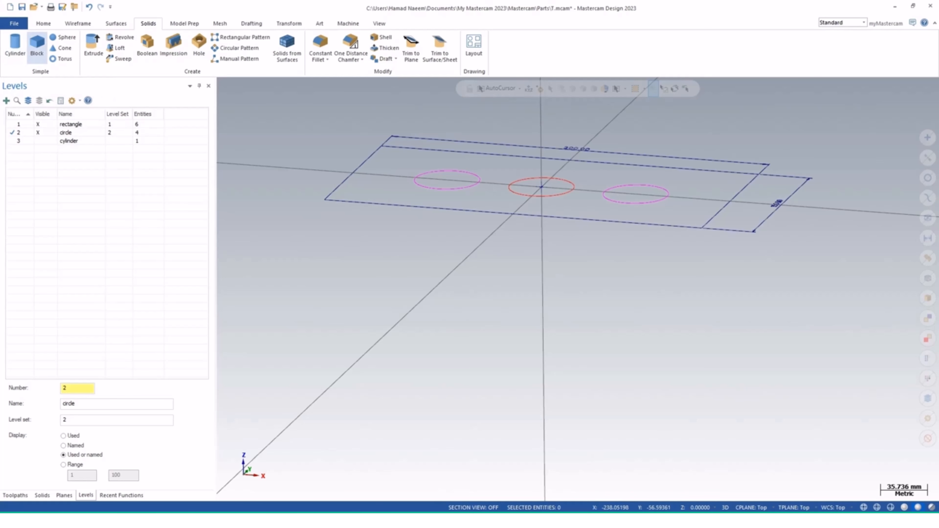
Start a primitive block centred on the origin and drag out its corner and height
click(37, 44)
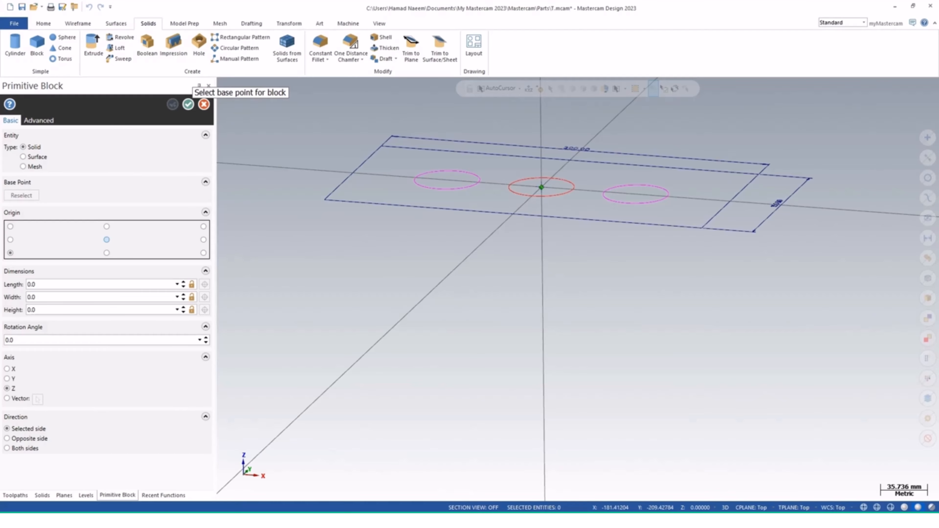
click(106, 239)
click(542, 187)
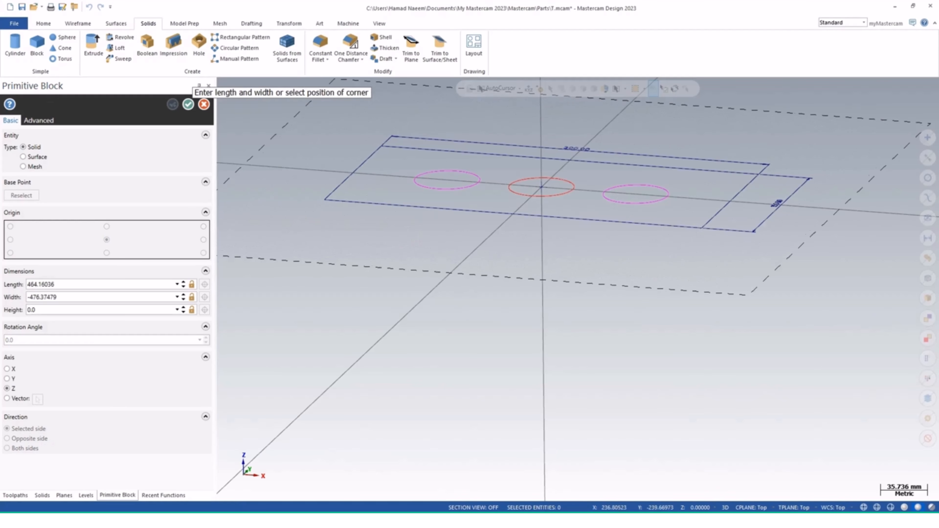
click(749, 296)
click(750, 486)
scroll(482, 299, down, 4)
middle_drag(483, 299, 495, 311)
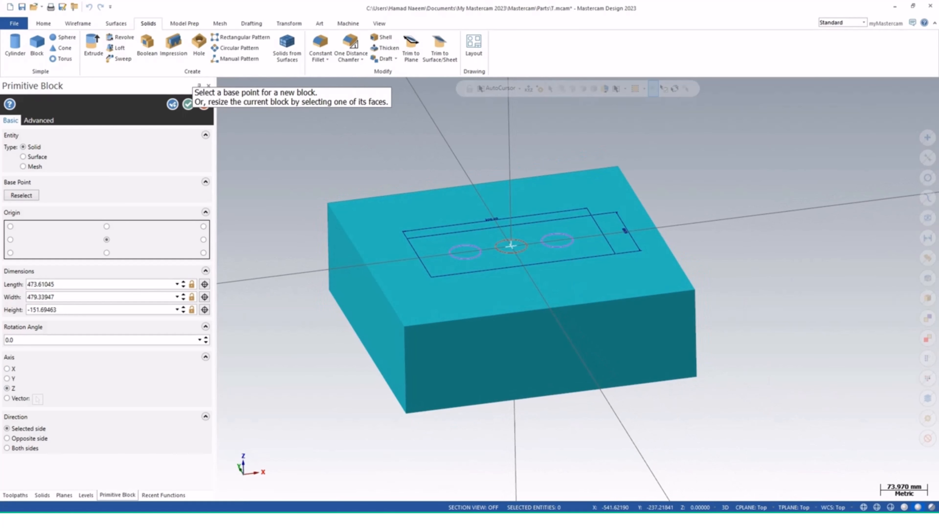
Set the block's length to 500 mm and its width to 150 mm
click(73, 284)
text(500)
key(Return)
click(74, 297)
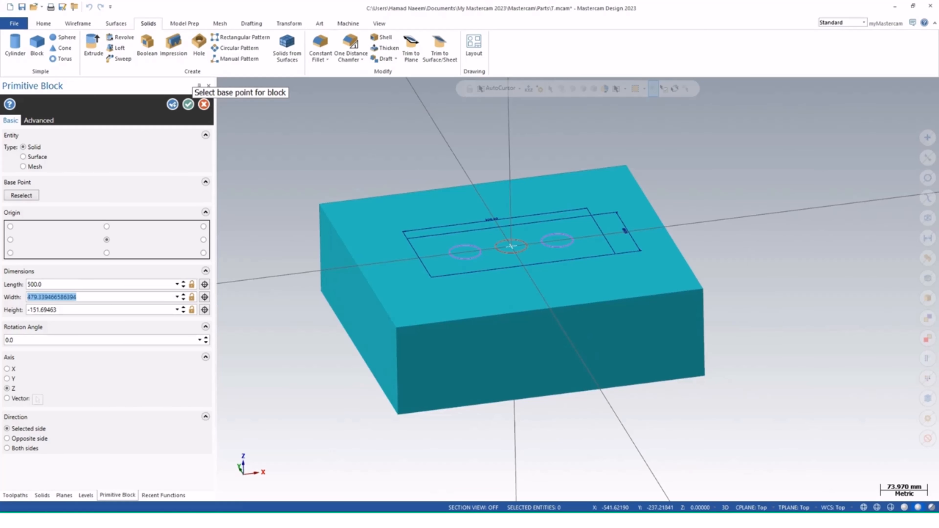
text(150)
key(Return)
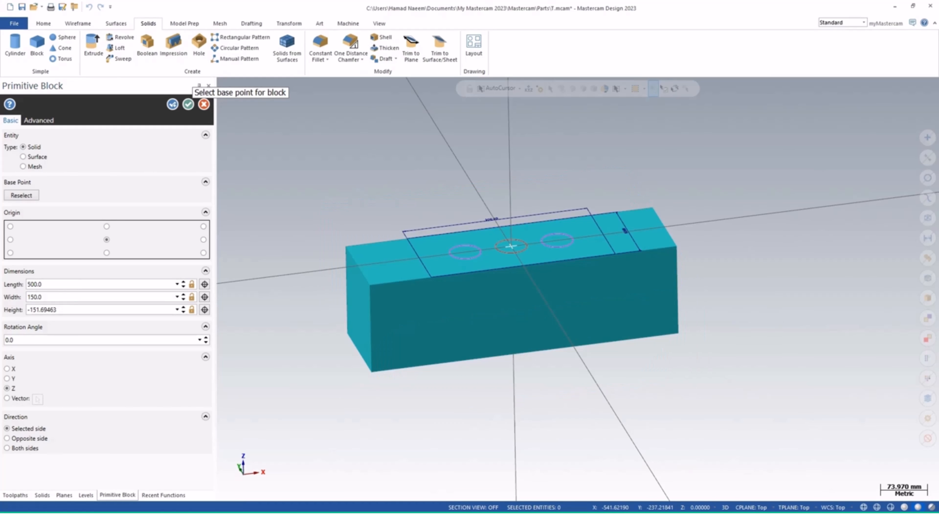
Set the block's height to 50 mm
click(74, 310)
text(50)
key(Return)
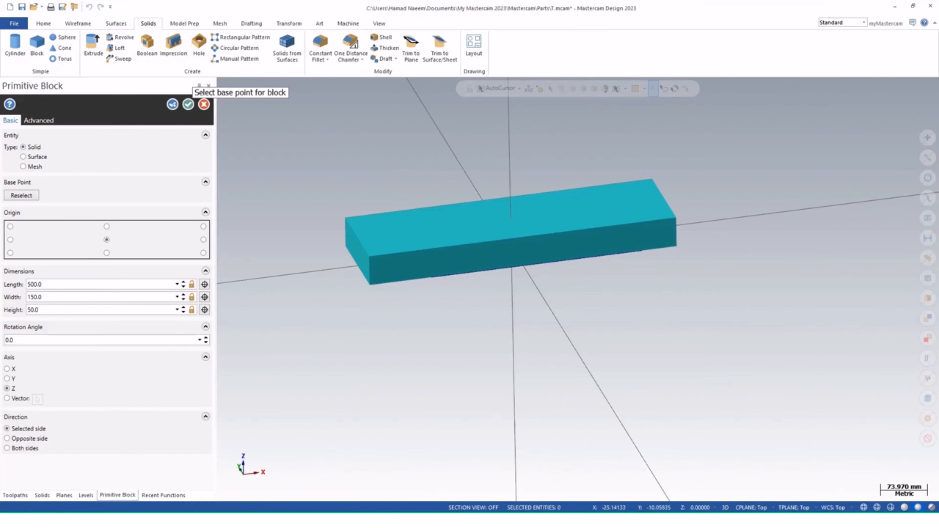
middle_drag(578, 288, 576, 246)
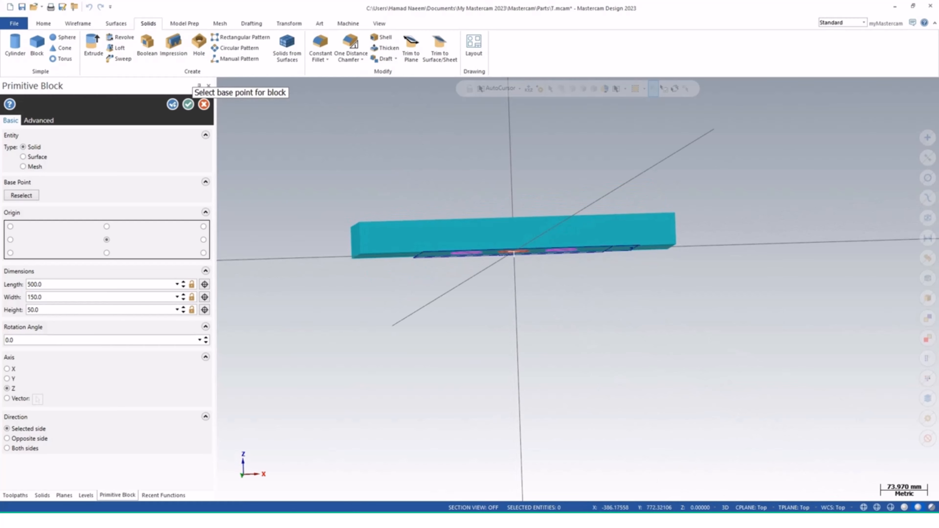
Set the block's height to -50 mm and accept the block
click(33, 310)
text(-50)
key(Return)
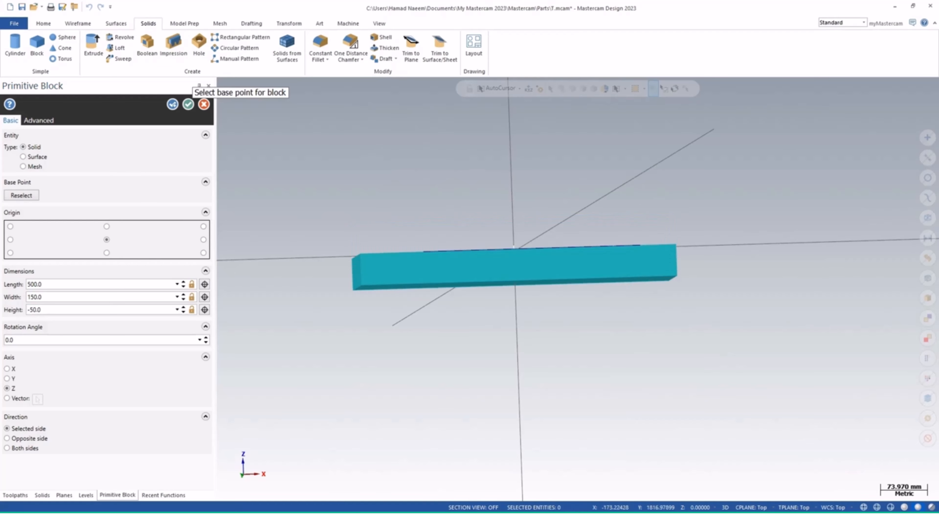
middle_drag(499, 285, 506, 345)
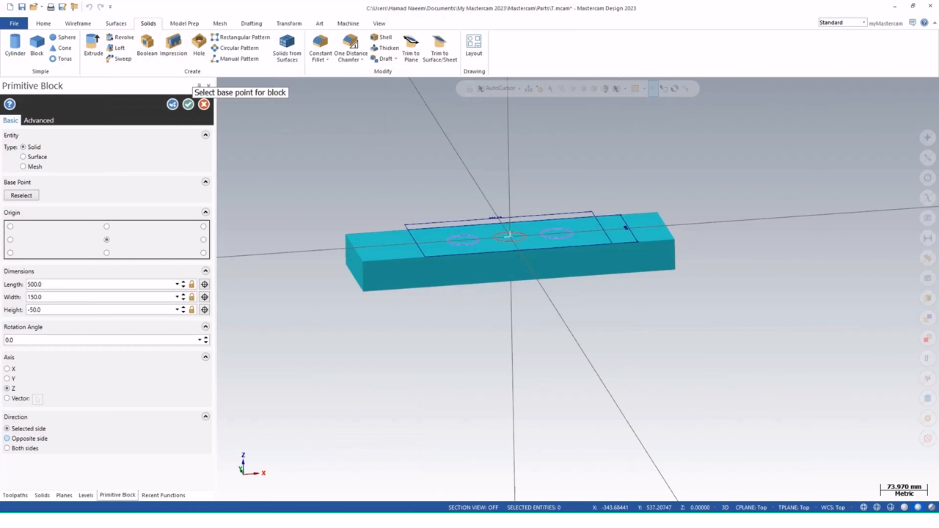
click(188, 105)
Add a new level 4 named "block" with level set 4
click(6, 101)
click(117, 404)
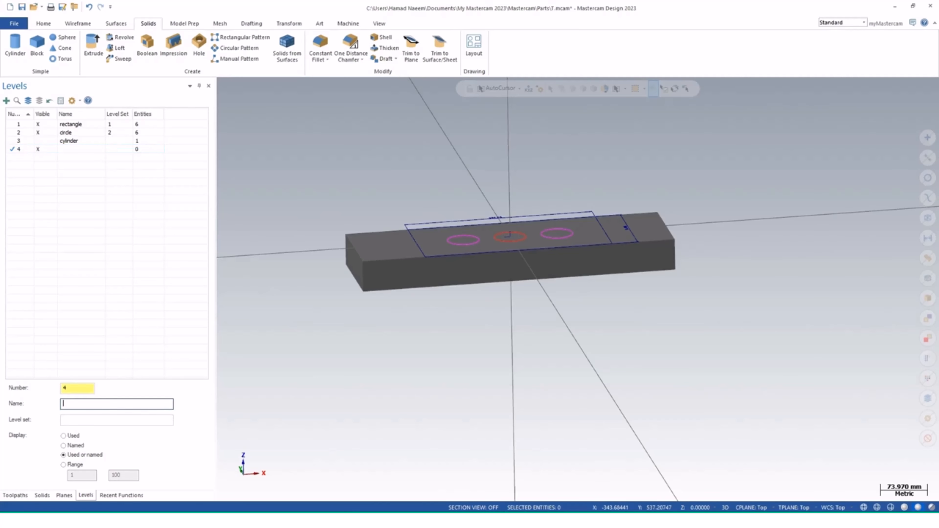
text(block)
click(117, 420)
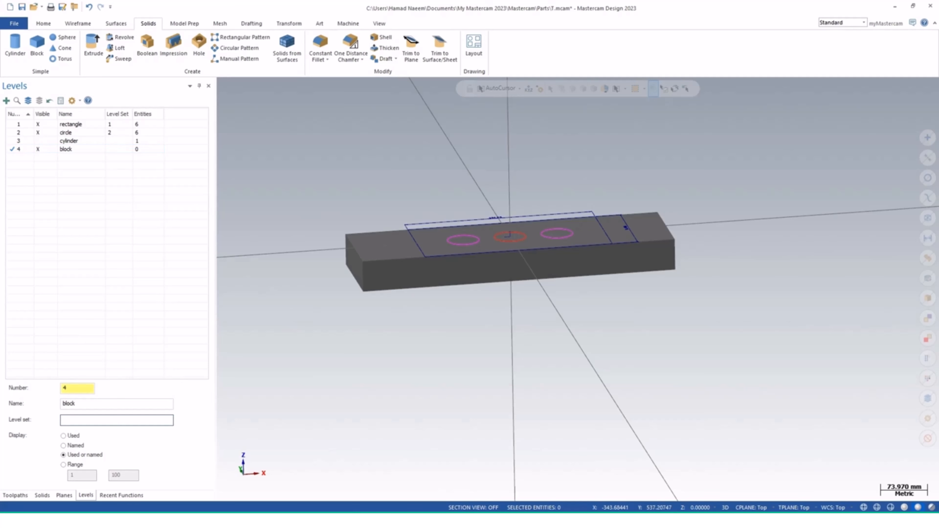
text(4)
key(Return)
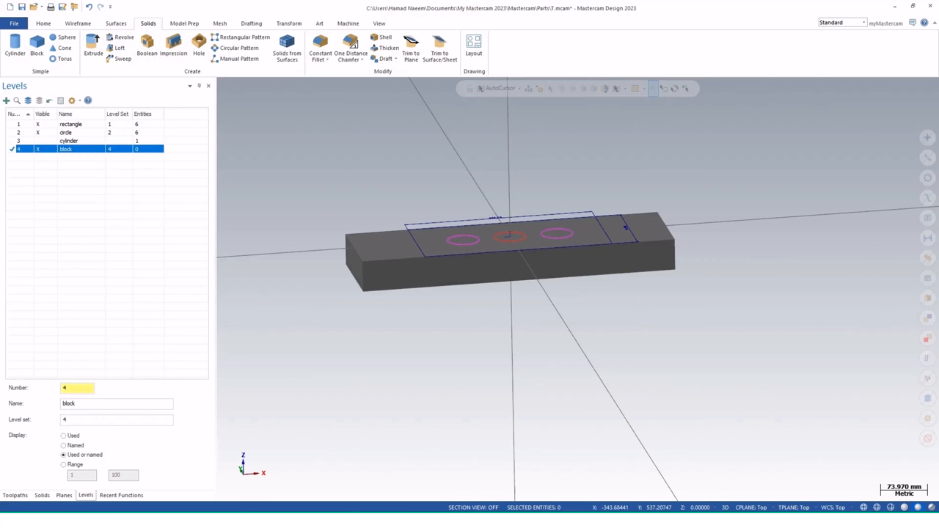
Assign level set 3 to the cylinder level
click(38, 141)
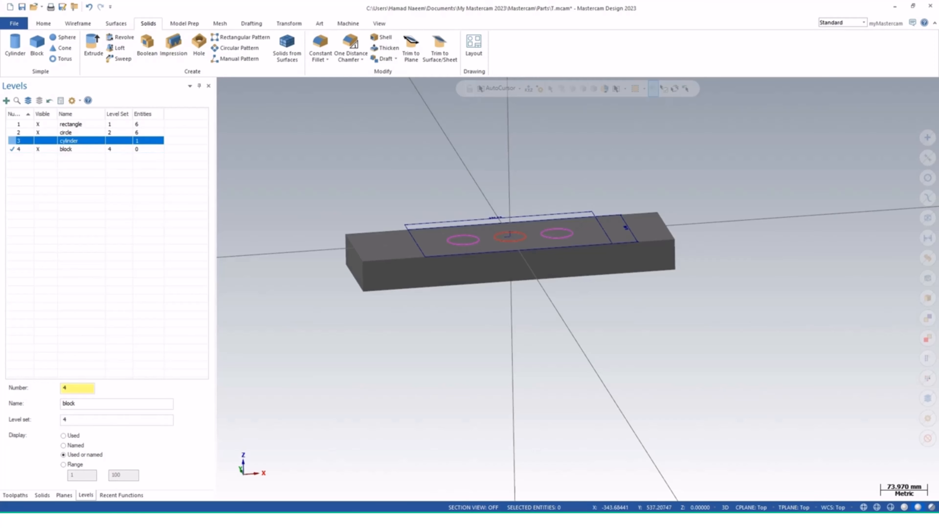
click(118, 141)
text(3)
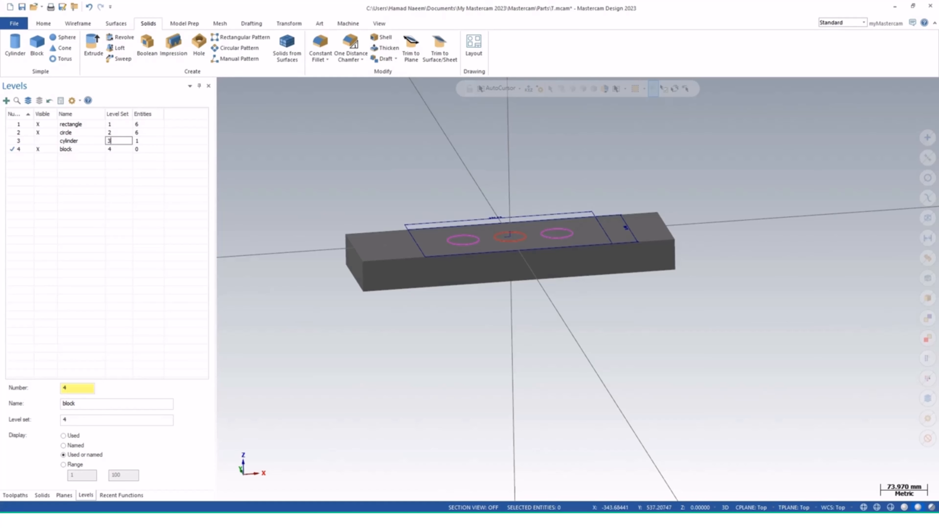
key(Return)
Move the block solid onto the block level
click(394, 280)
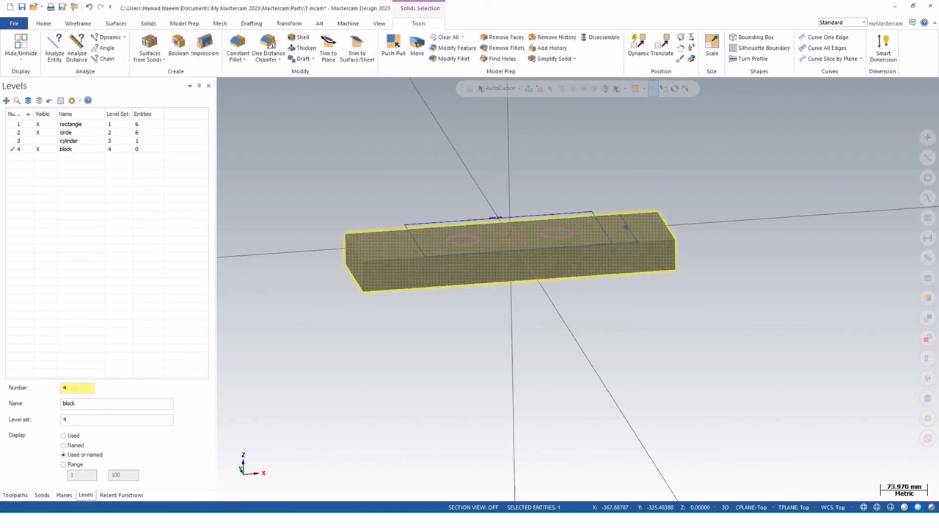
right_click(69, 150)
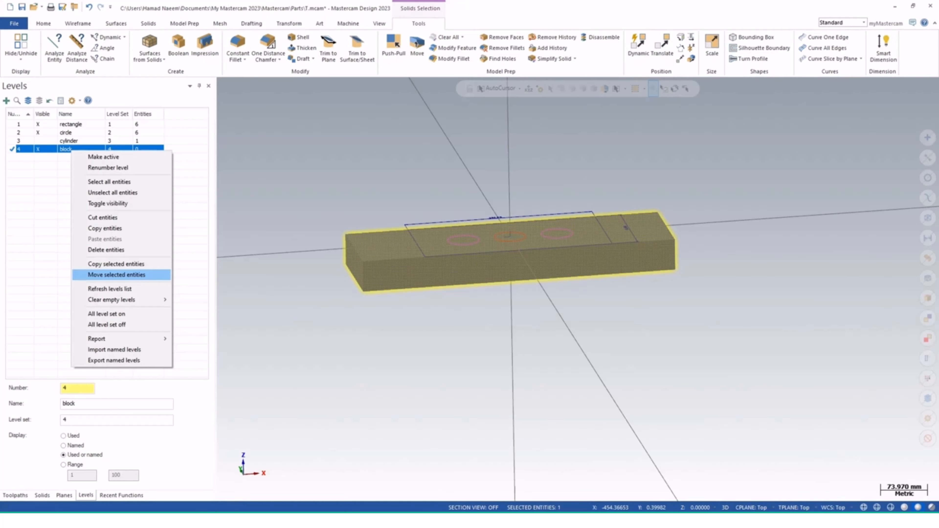
click(117, 274)
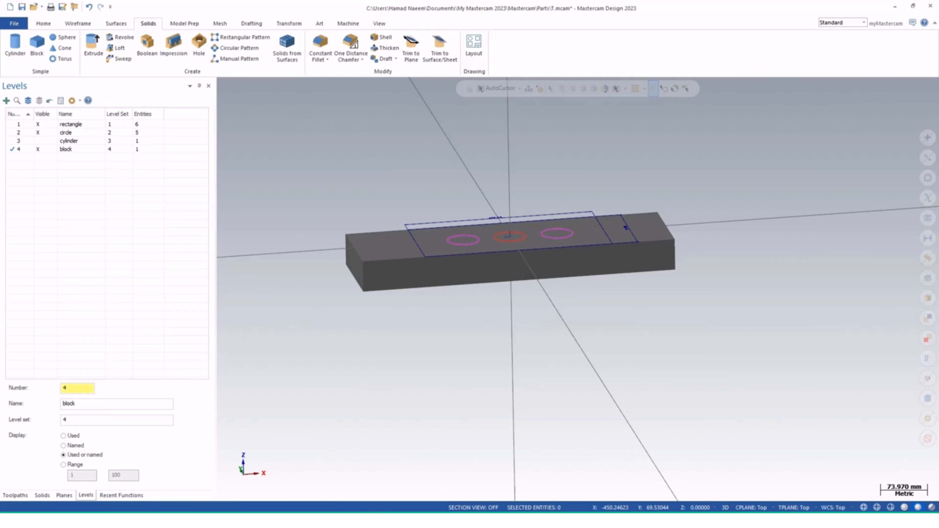
Make the rectangle level active and hide the block level's geometry
click(38, 125)
click(18, 124)
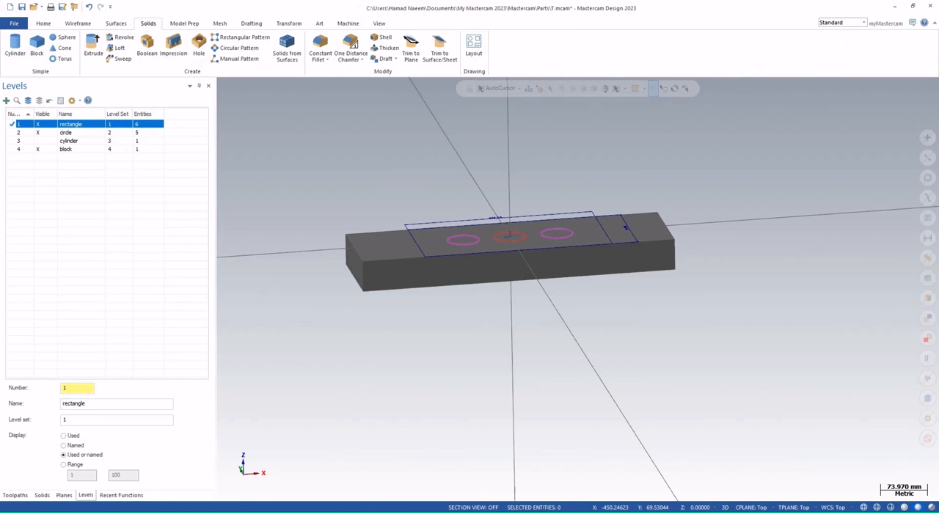
click(37, 149)
click(38, 149)
middle_drag(555, 296, 578, 289)
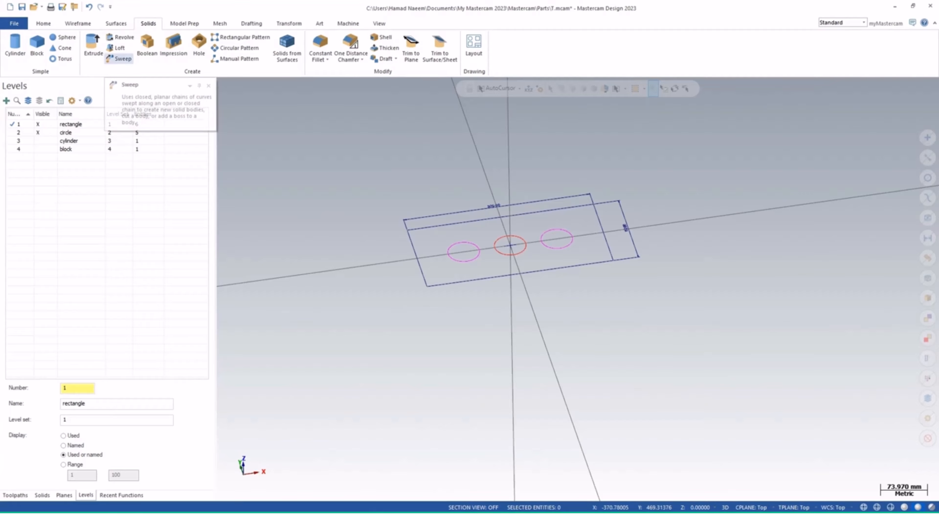
Start a solid extrude and chain the rectangle outline as its profile
click(94, 46)
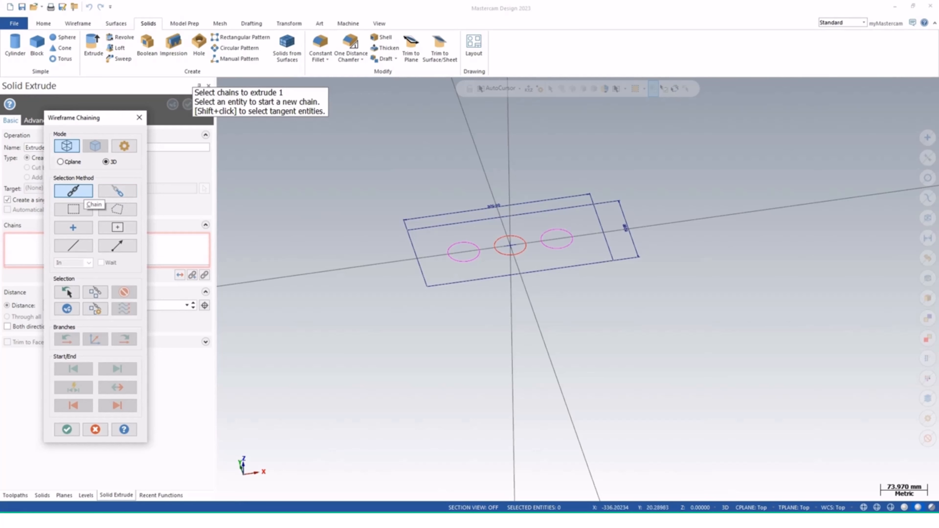
click(417, 269)
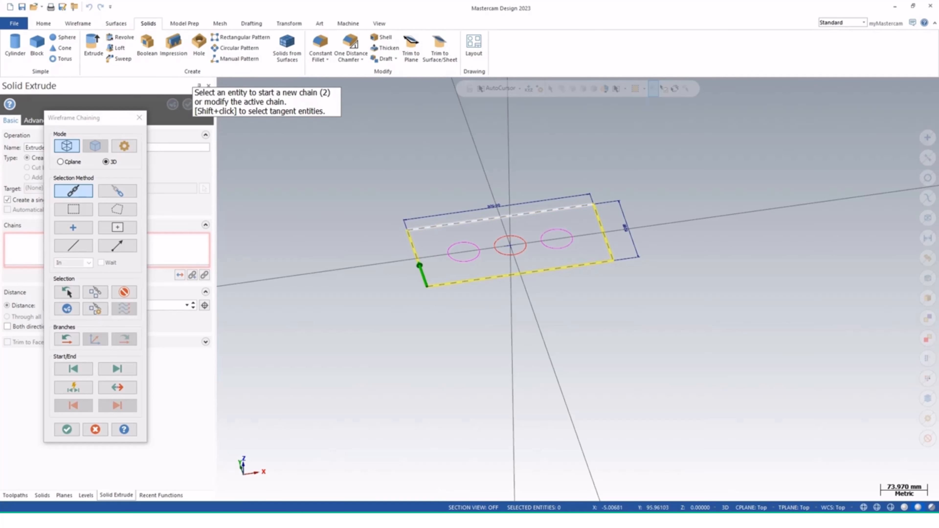
scroll(635, 231, up, 4)
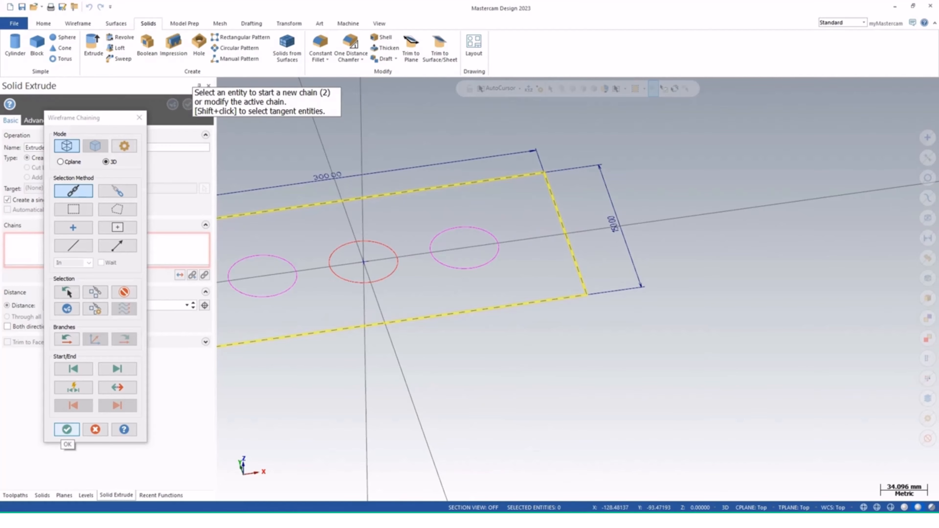
click(66, 430)
scroll(401, 301, down, 3)
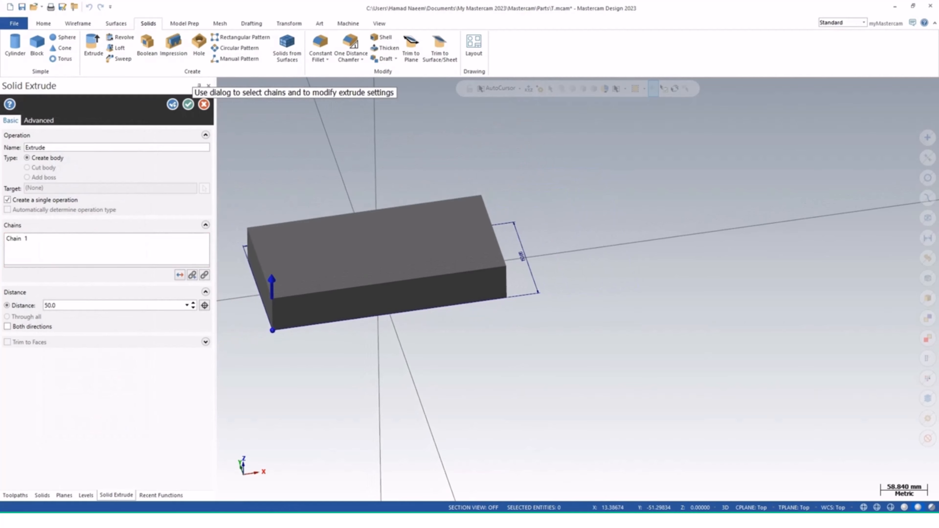
Drag the extrude distance upward to 150 mm
shift+middle_drag(338, 324, 516, 325)
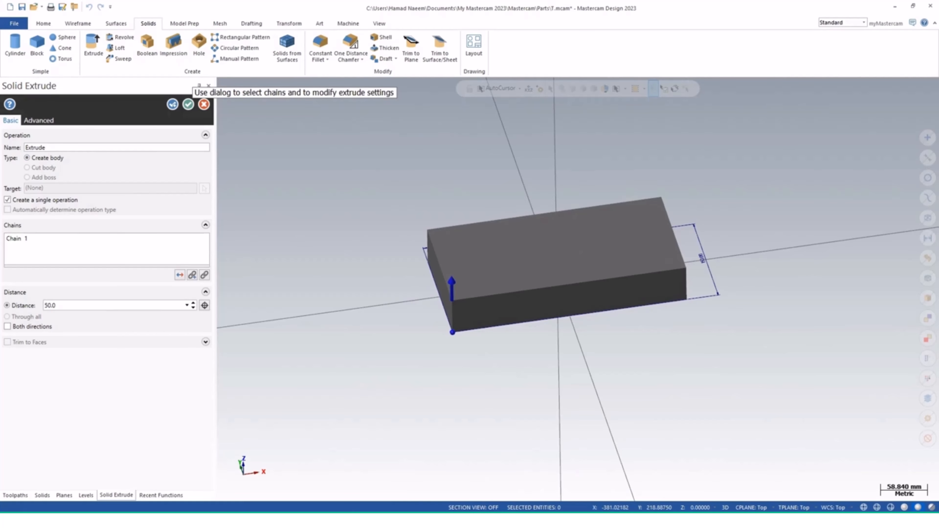
click(45, 148)
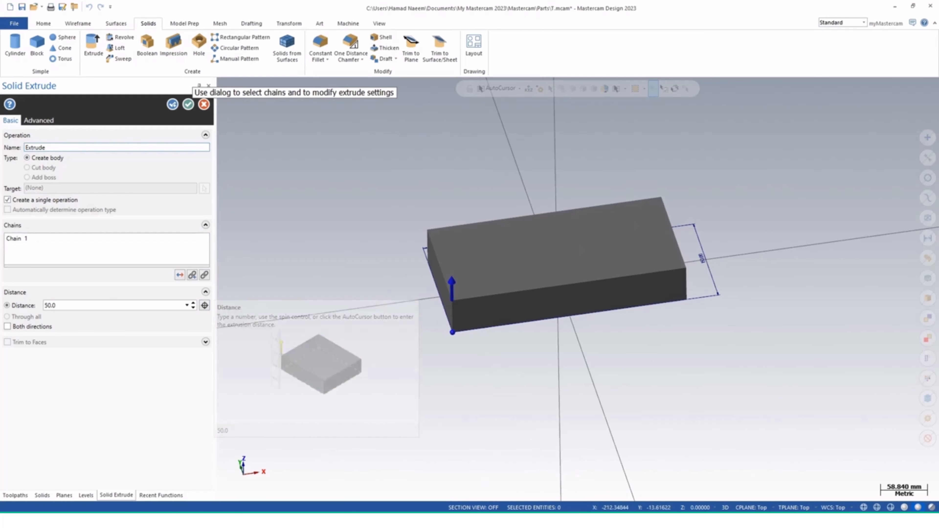
click(452, 289)
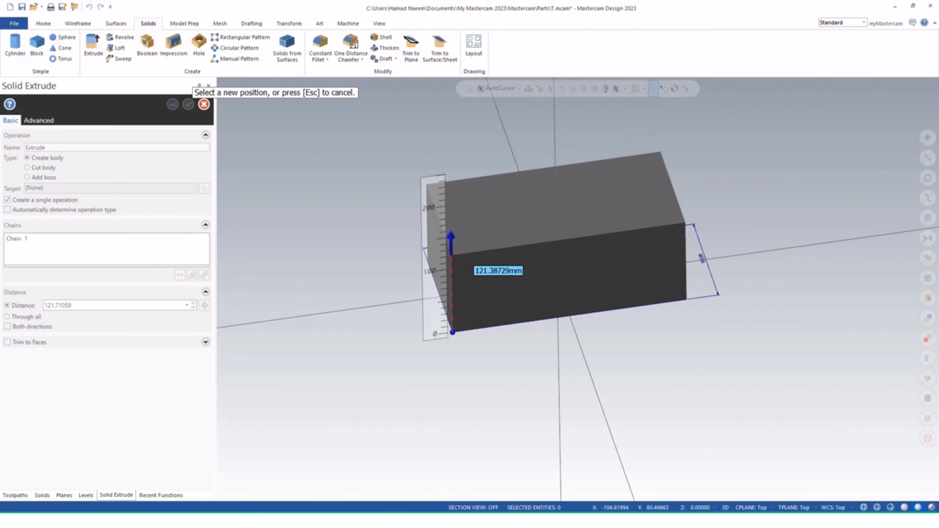
click(442, 238)
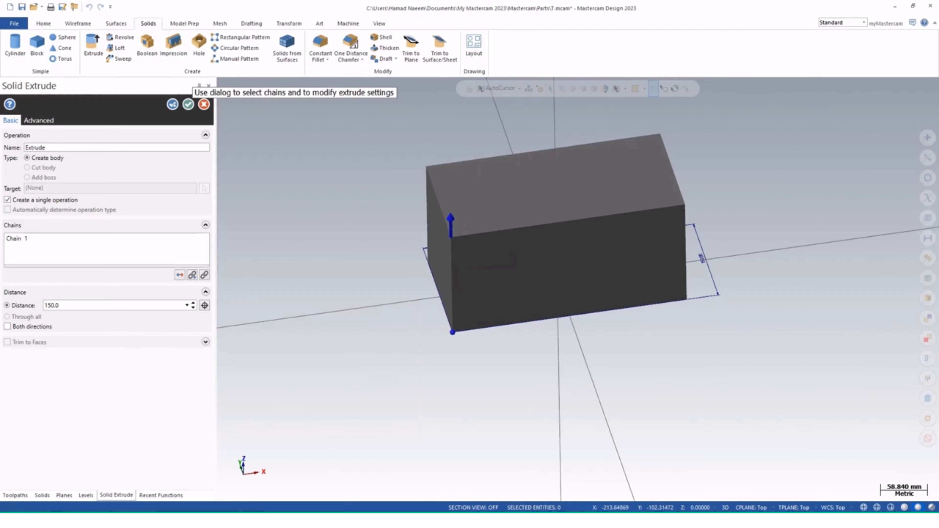
Drag the extrude arrow downward to a distance of 140 mm
mouse_move(457, 402)
middle_down()
mouse_move(466, 351)
mouse_move(446, 324)
mouse_move(413, 370)
mouse_move(460, 360)
middle_up()
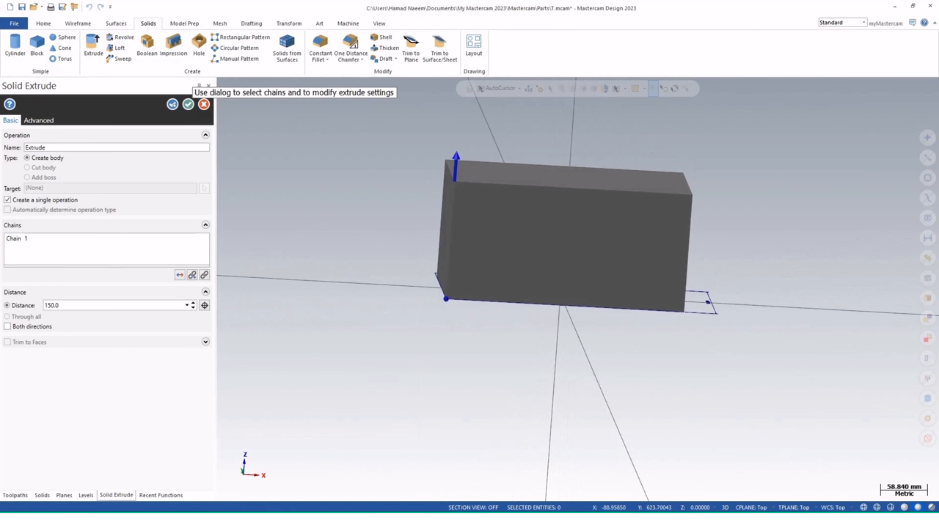
click(456, 165)
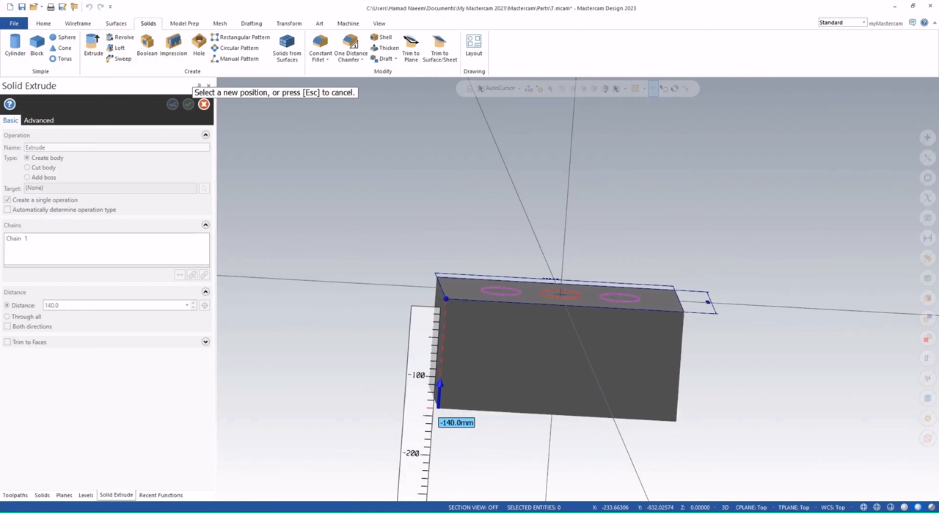
click(439, 408)
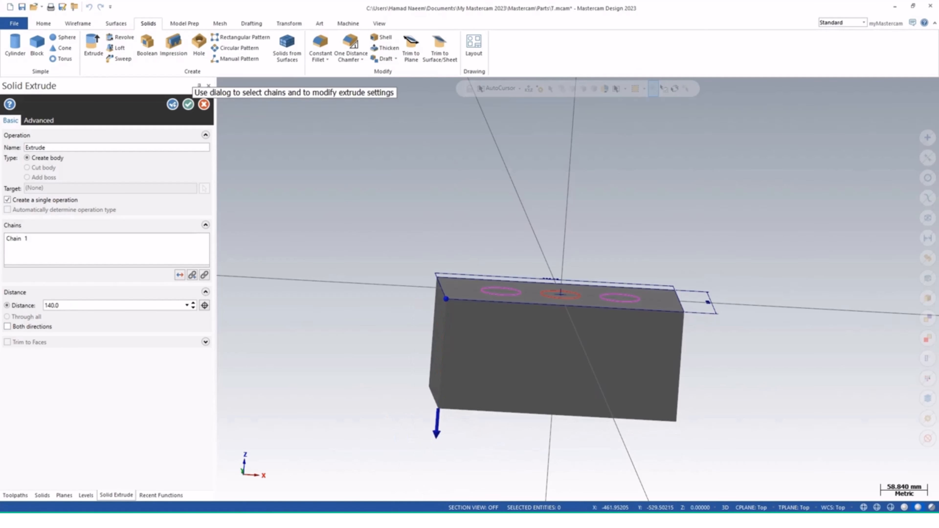
Retype the extrude distance as -140 and then as 140 mm
double_click(52, 305)
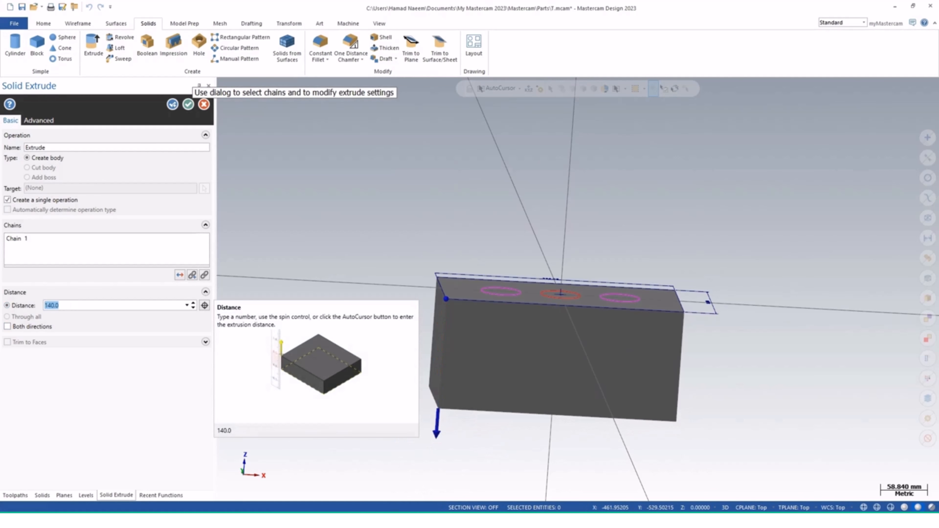
text(-140)
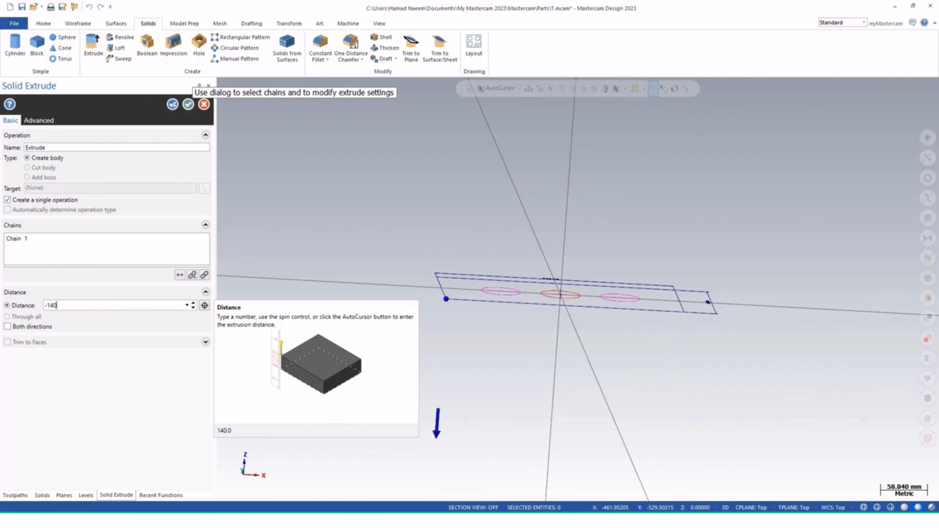
double_click(53, 305)
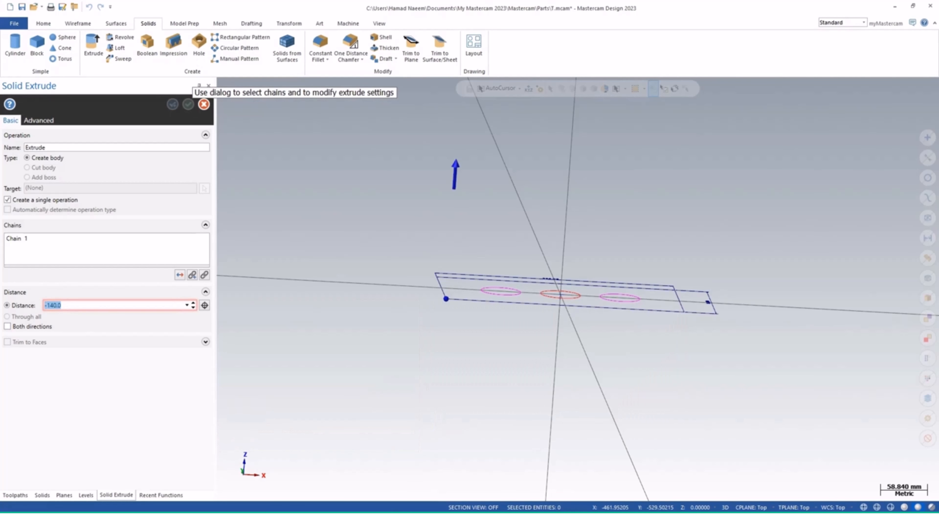
text(140)
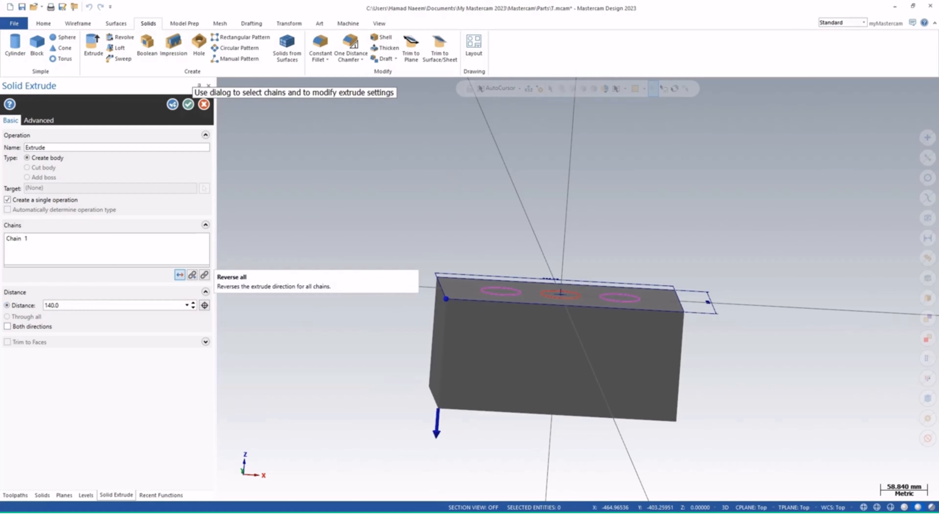
Reverse the extrude direction back and forth several times
click(180, 275)
click(180, 275)
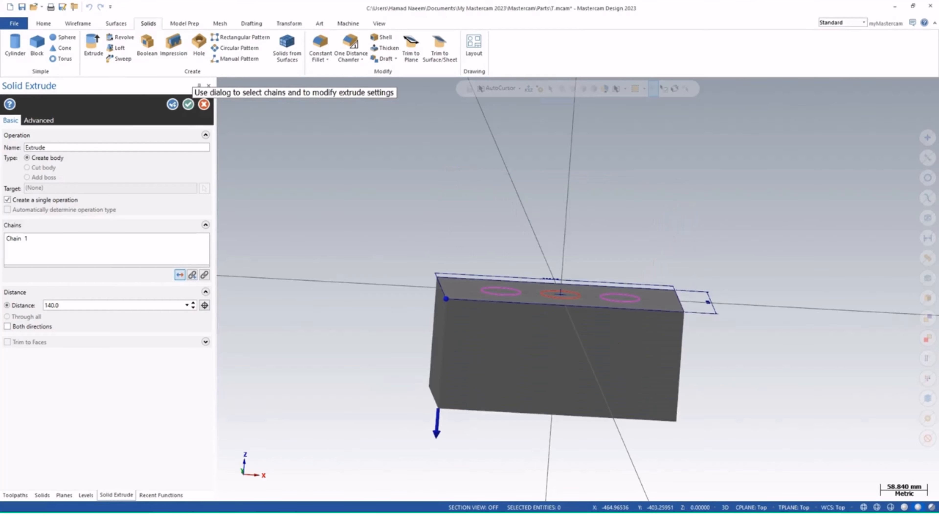
click(180, 275)
click(180, 275)
click(180, 275)
click(180, 274)
click(179, 275)
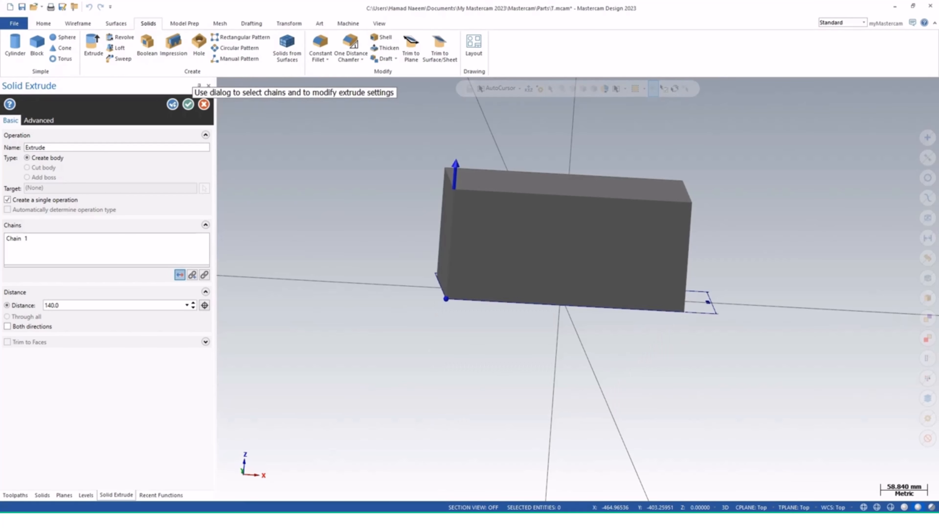
click(180, 275)
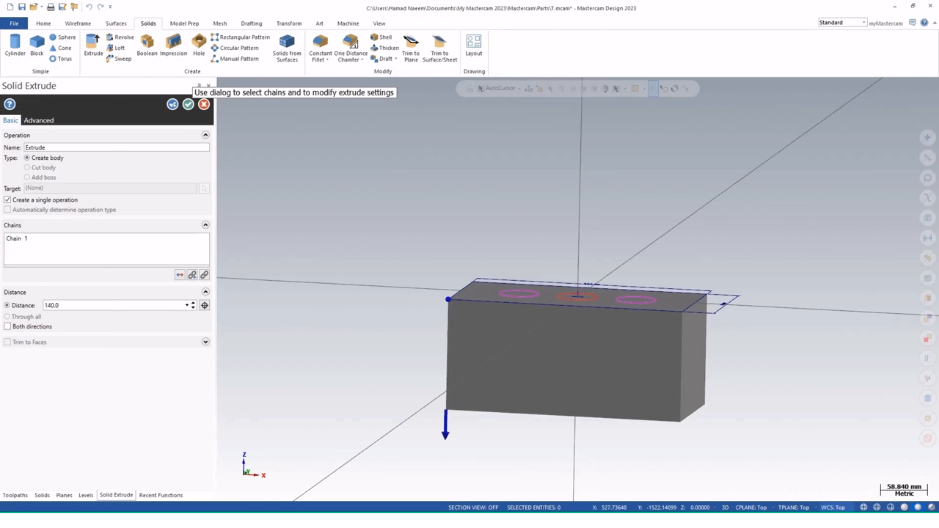
Set the extrude distance to 150 mm and accept the solid
middle_drag(522, 295, 513, 319)
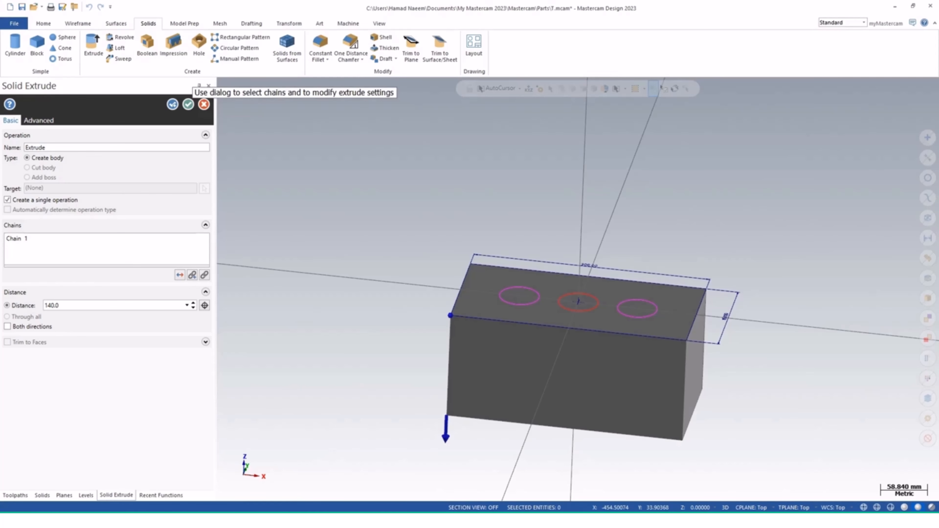
double_click(51, 306)
text(150)
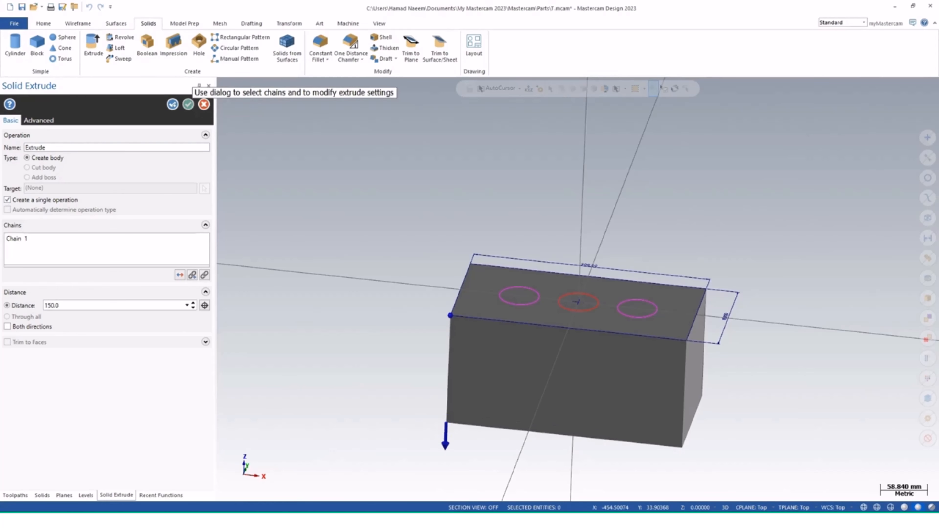
key(Return)
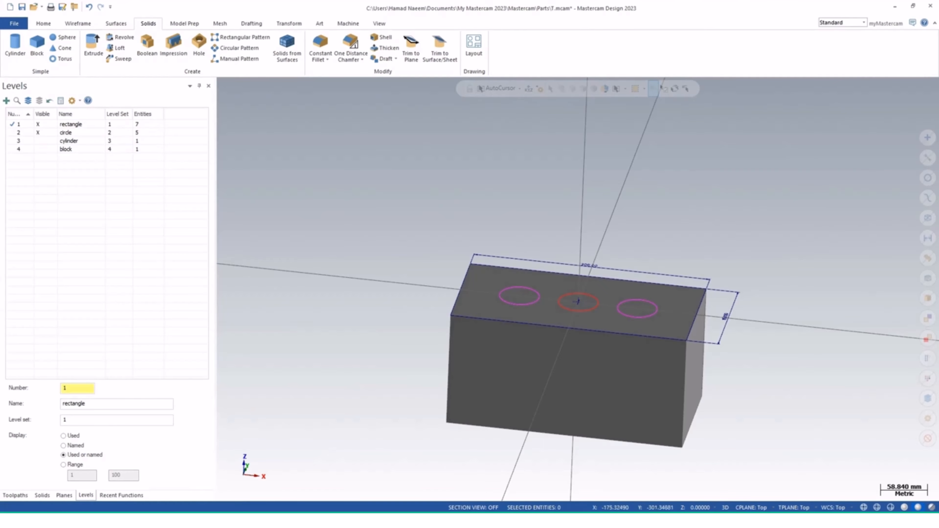
Select the extruded block and change its solid color to yellow
middle_drag(440, 388, 502, 403)
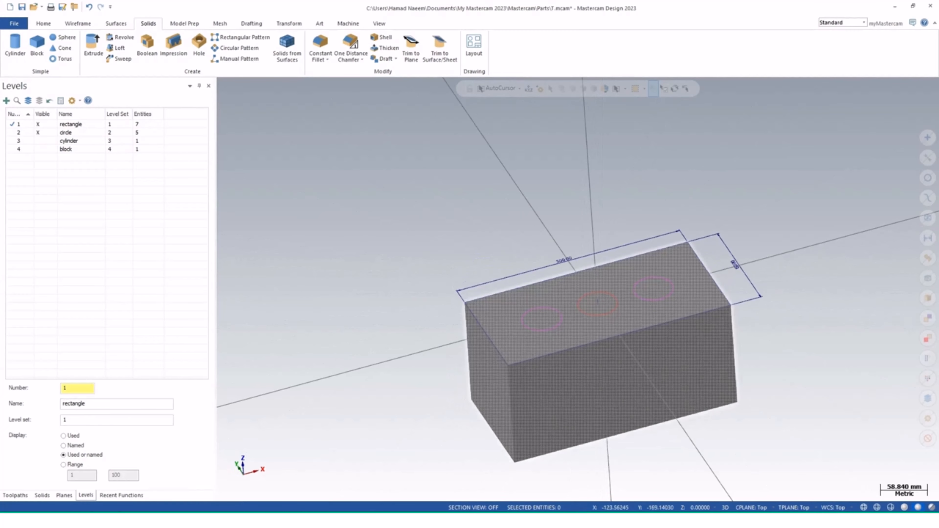
click(565, 402)
right_click(556, 233)
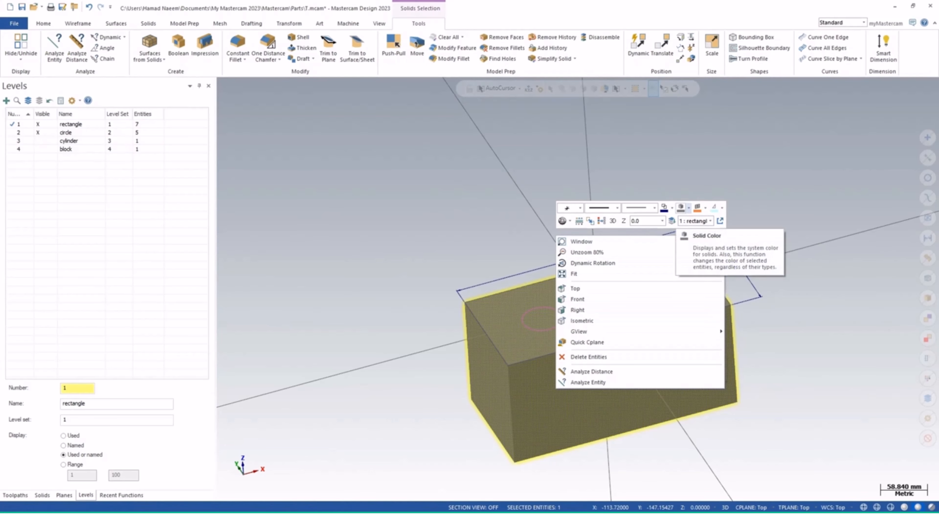
click(682, 208)
click(692, 230)
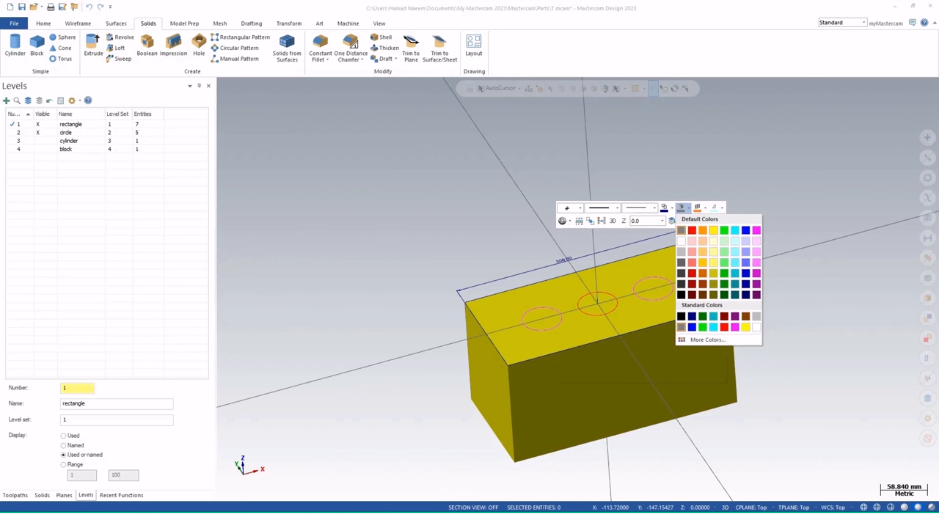
click(713, 231)
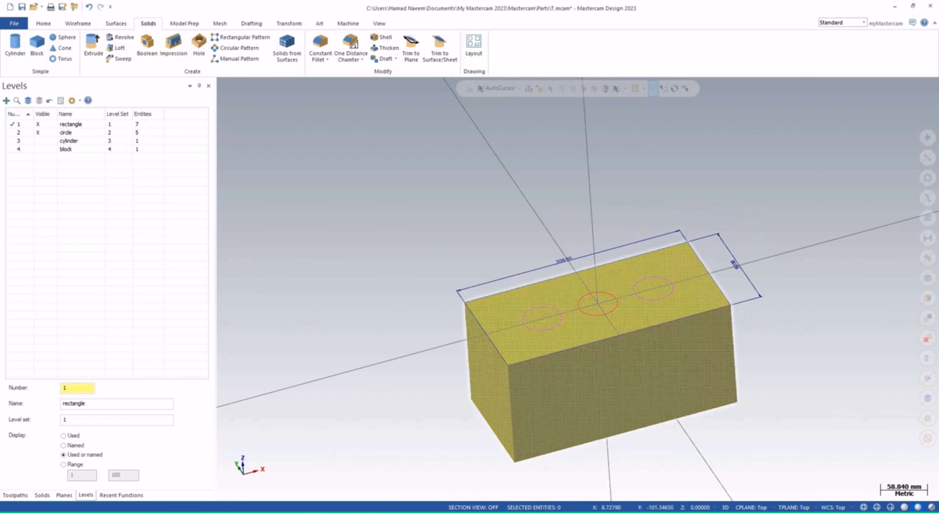
Try to dimension the block's height with Smart Dimension
middle_drag(644, 344, 532, 259)
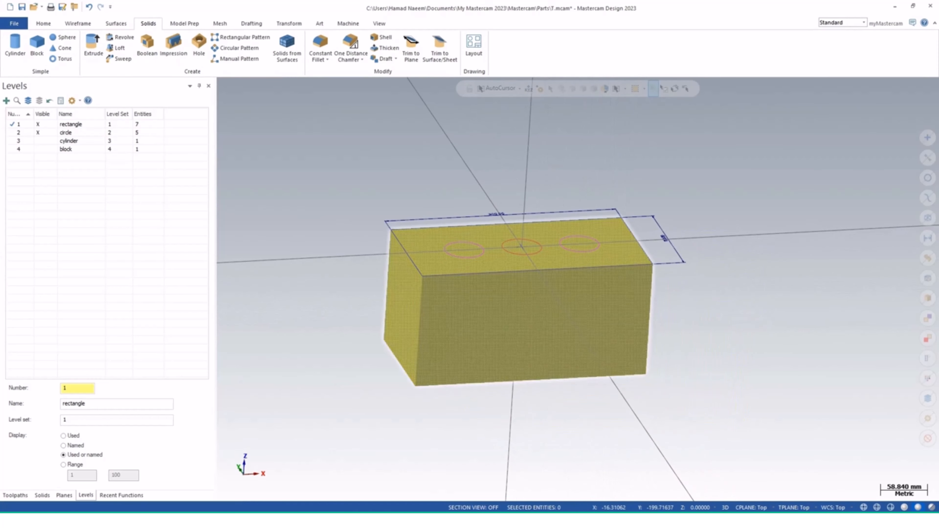
middle_drag(670, 241, 658, 292)
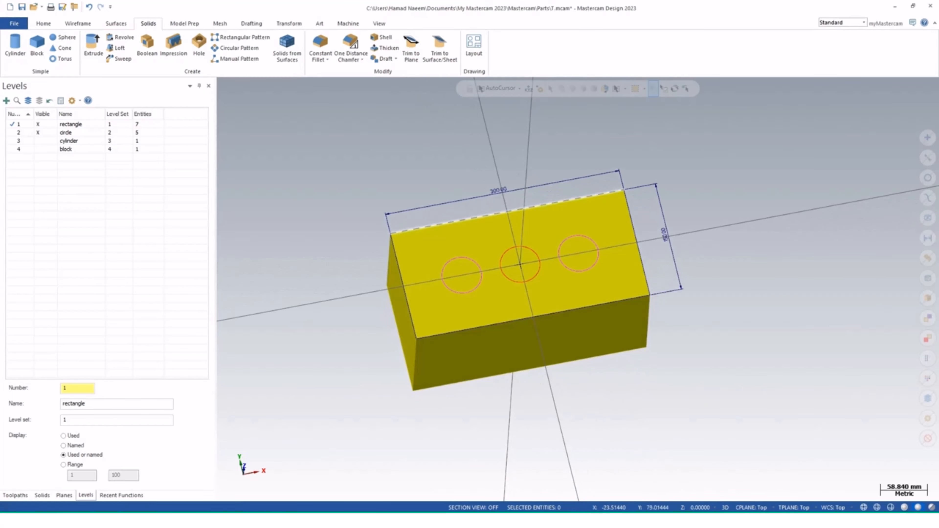
middle_drag(654, 355, 648, 292)
middle_drag(578, 289, 579, 315)
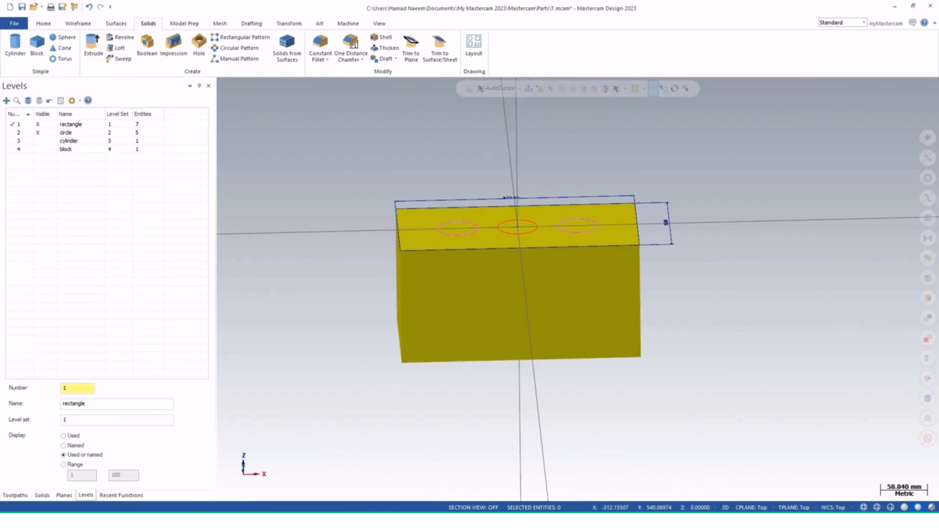
click(252, 23)
click(18, 47)
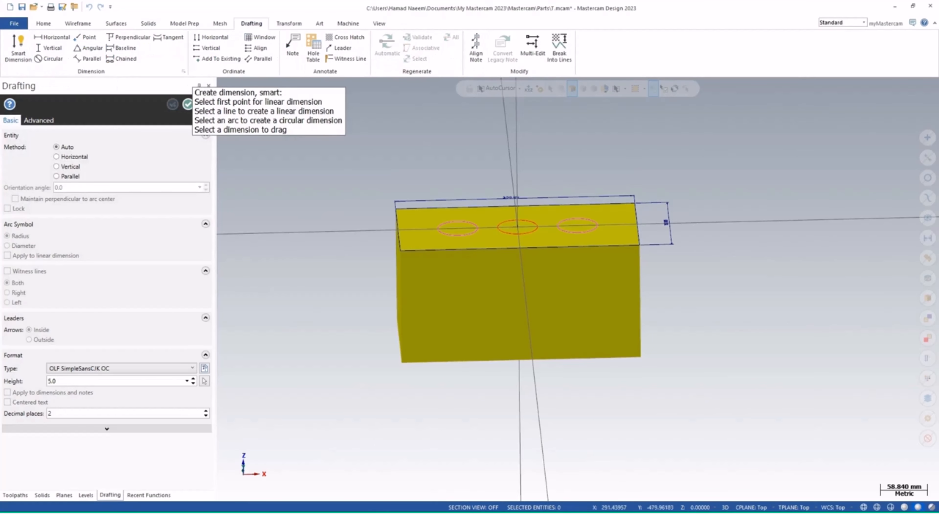
click(640, 301)
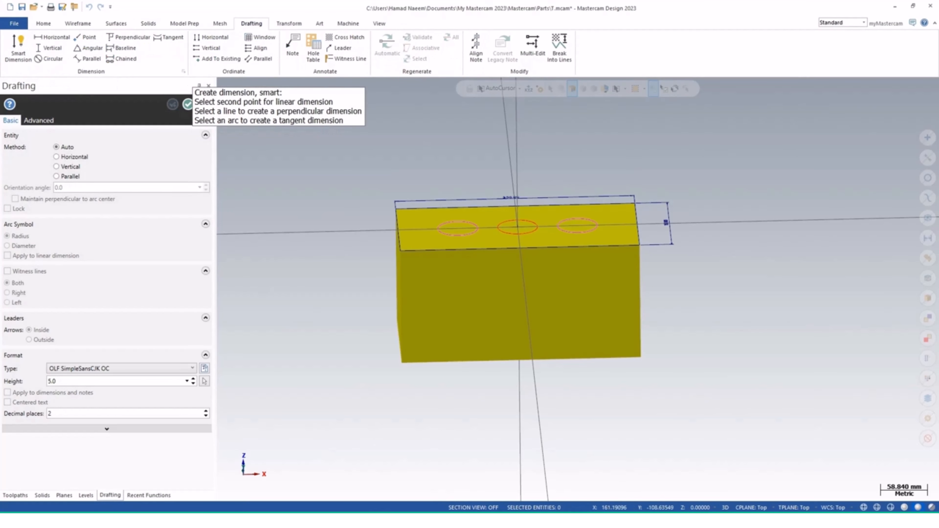
click(640, 245)
click(640, 357)
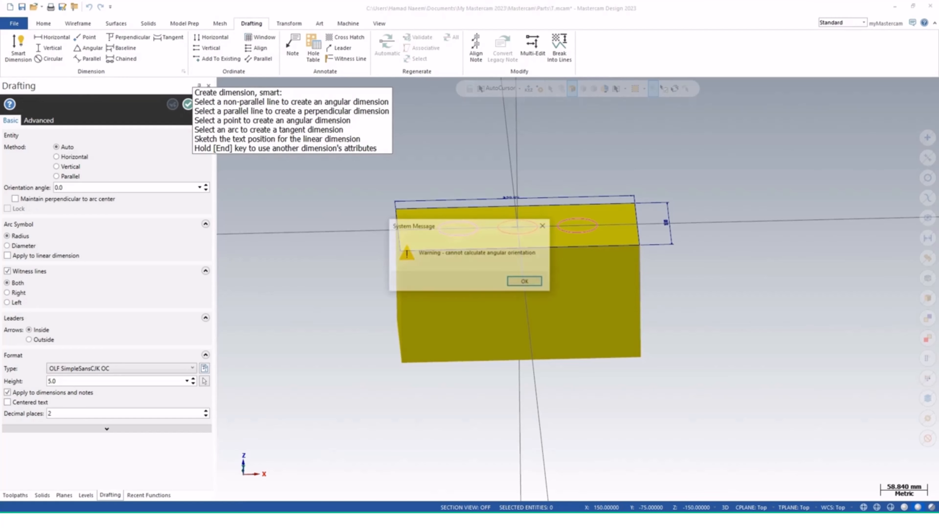
click(525, 281)
Try to add a vertical dimension along the block's vertical edge
click(49, 49)
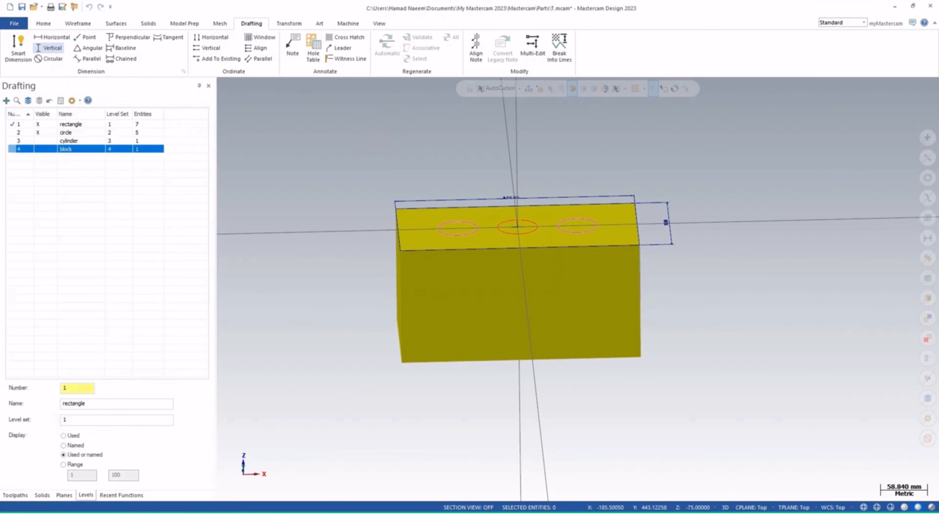
click(640, 302)
click(495, 281)
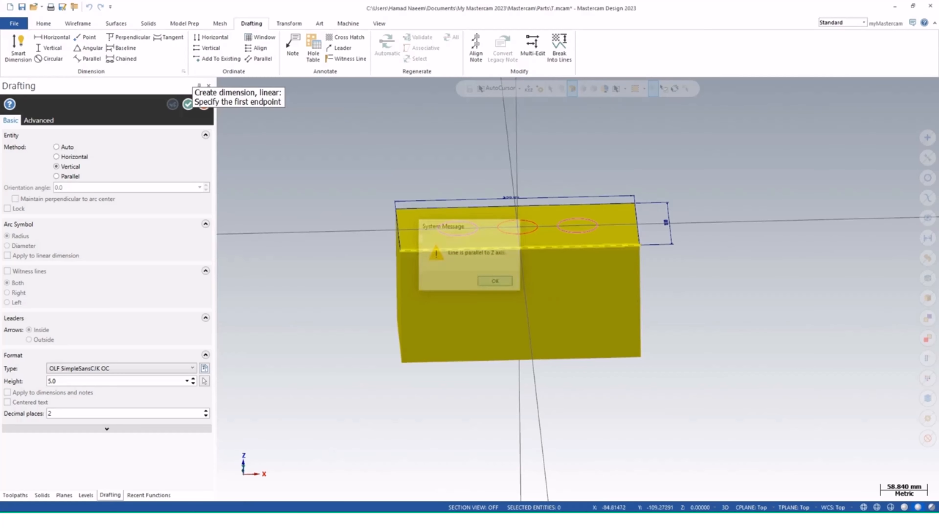
click(640, 301)
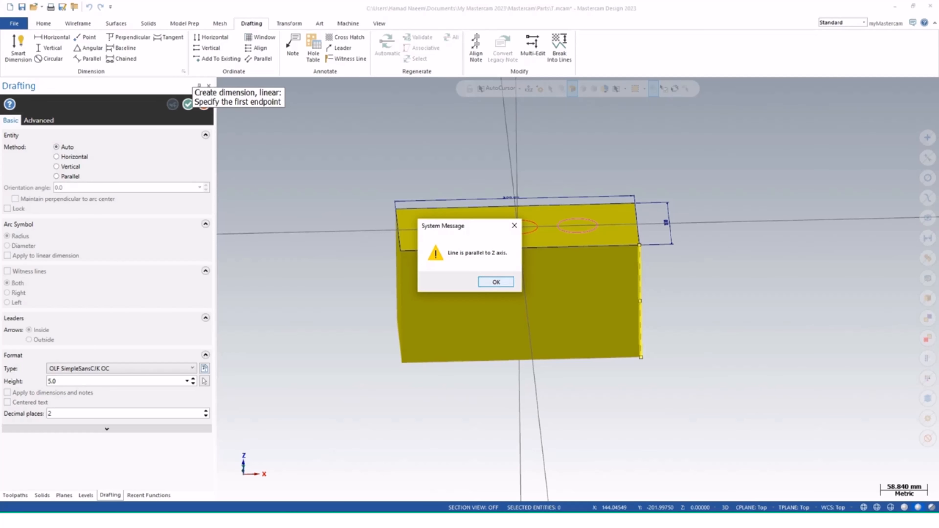
click(496, 282)
key(Escape)
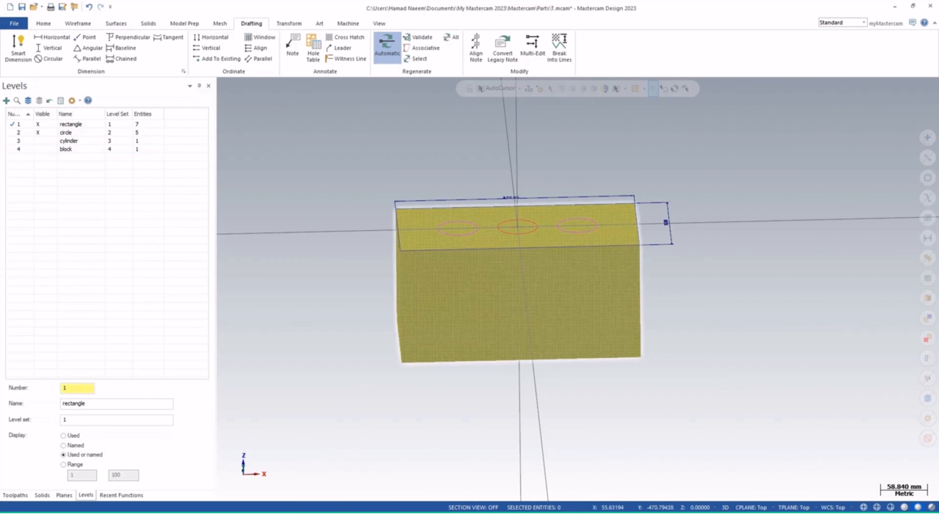
Start a new extrude and chain only the left circle on the block's top as its profile
middle_drag(464, 332, 458, 355)
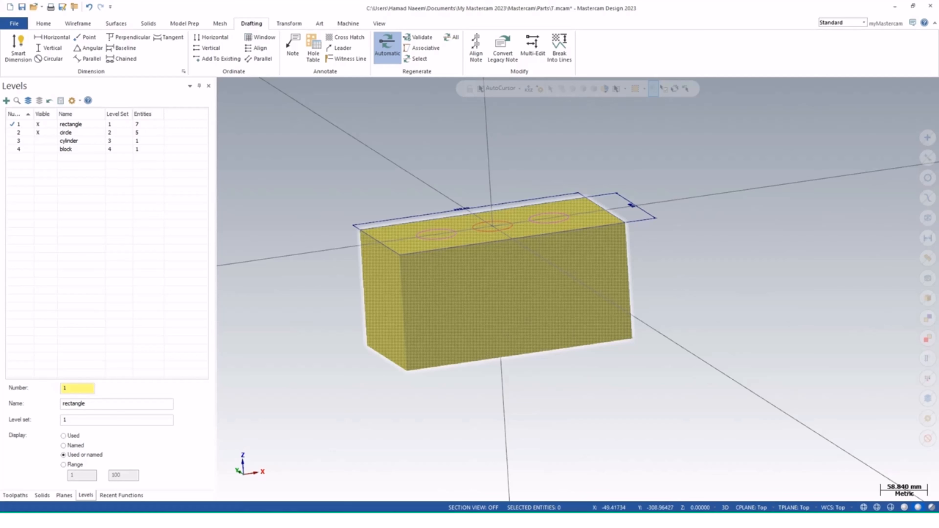
middle_drag(532, 281, 538, 314)
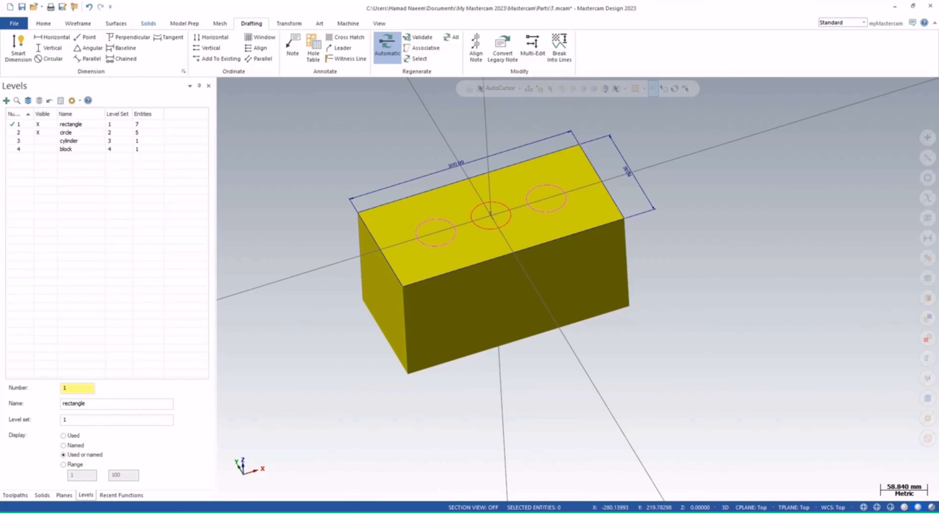
click(148, 23)
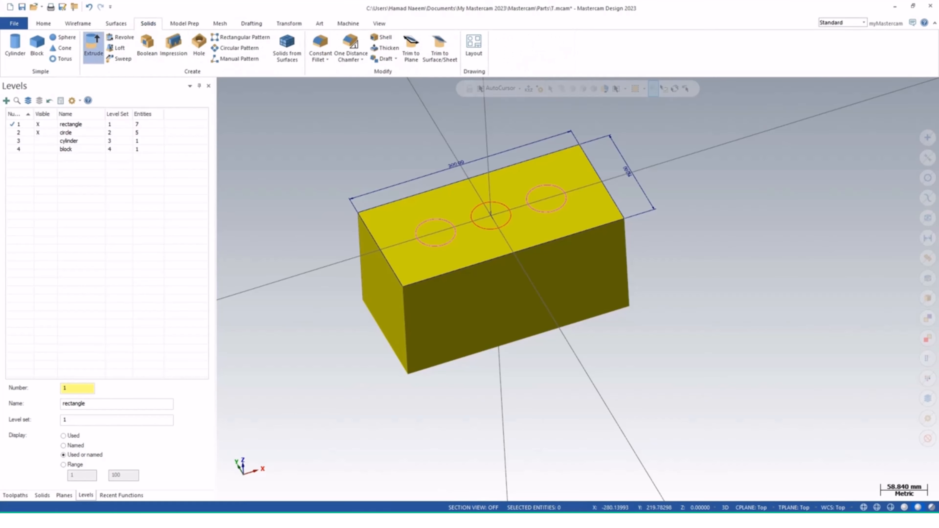
click(93, 46)
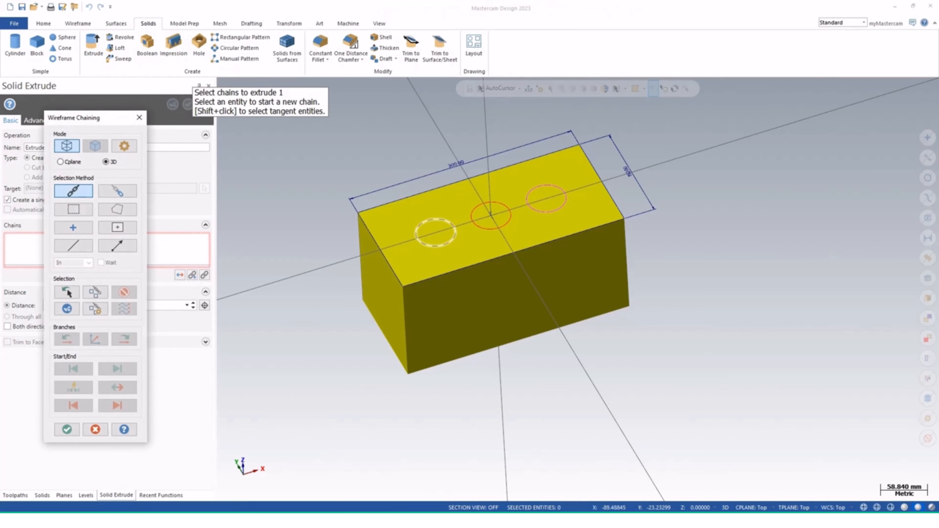
click(454, 227)
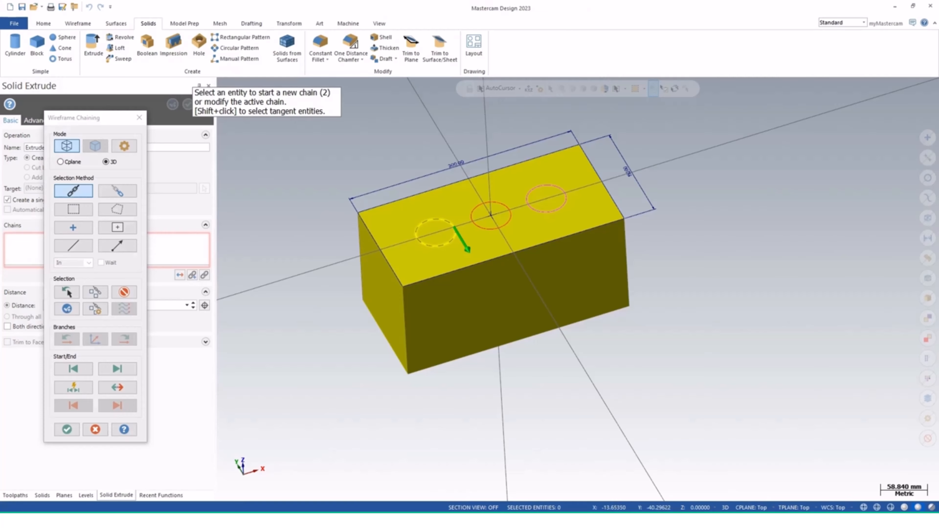
click(511, 215)
click(565, 193)
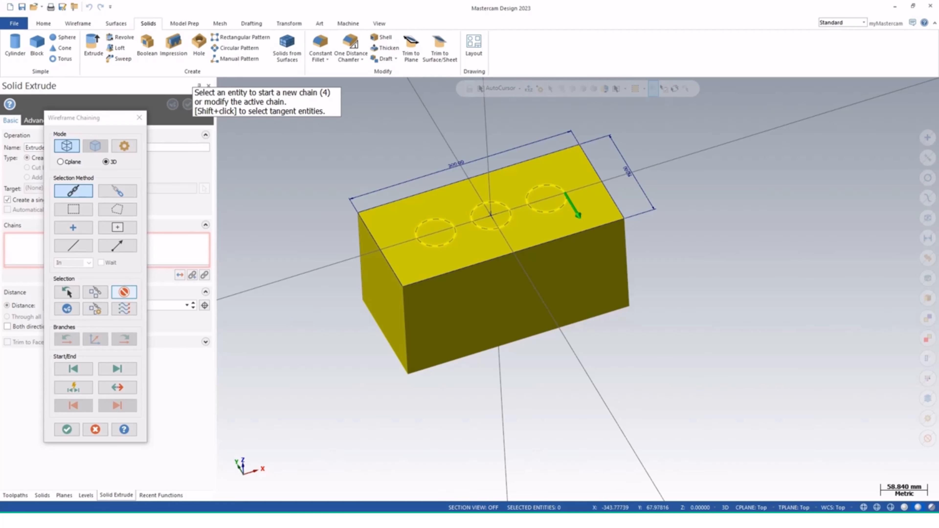
click(124, 292)
click(124, 292)
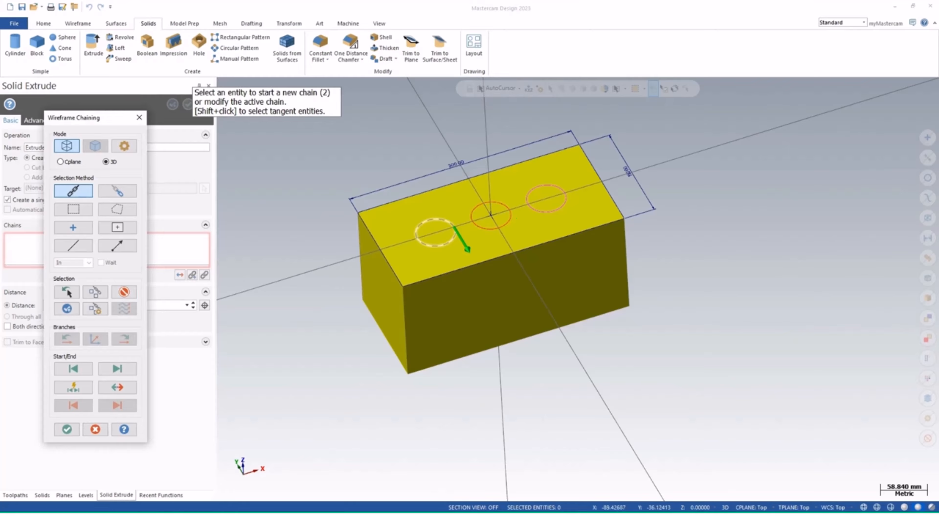
click(67, 429)
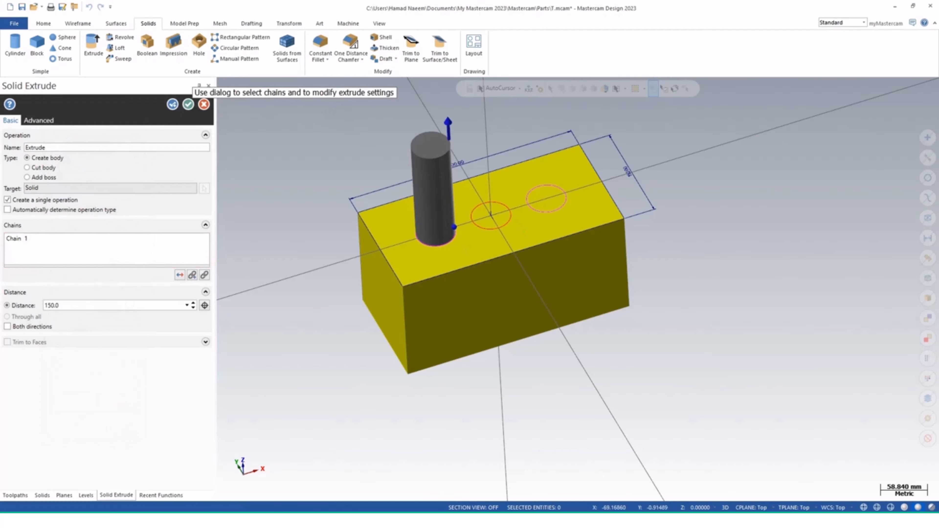
Switch the extrude to a cut and drag its arrow down into the block, cutting a hole about 44 mm deep
middle_drag(377, 264, 387, 226)
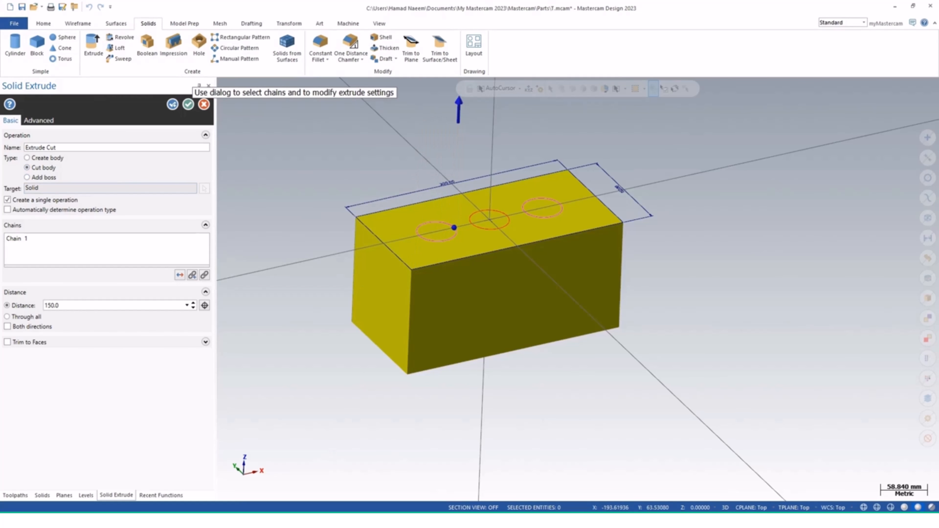
middle_drag(597, 229, 597, 261)
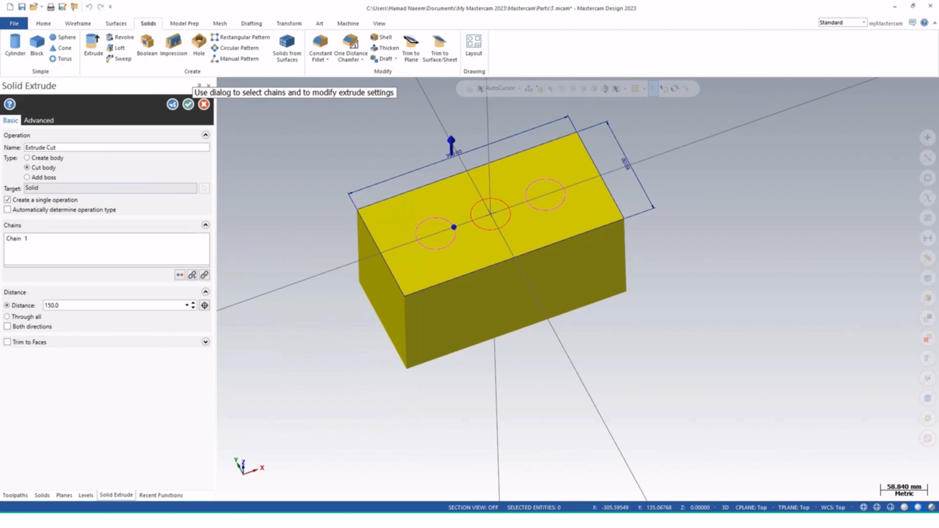
middle_drag(488, 267, 492, 223)
click(455, 126)
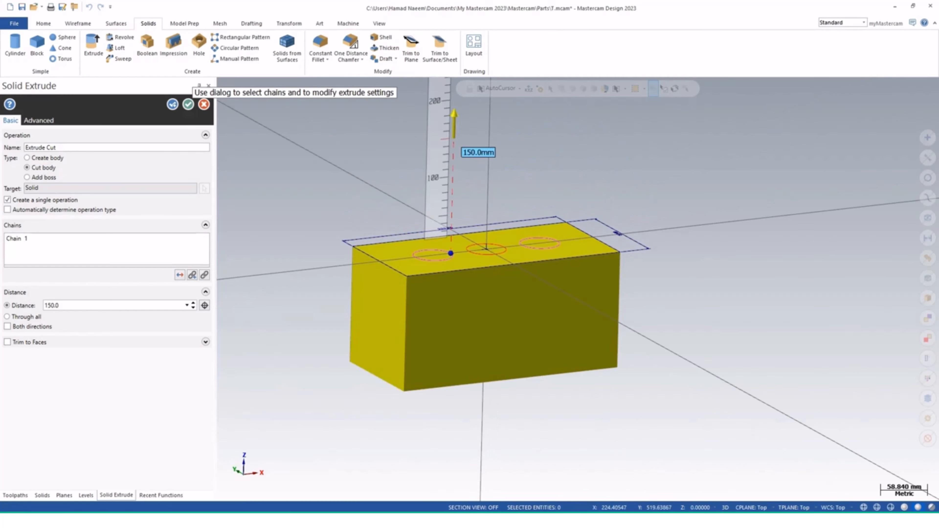
click(454, 130)
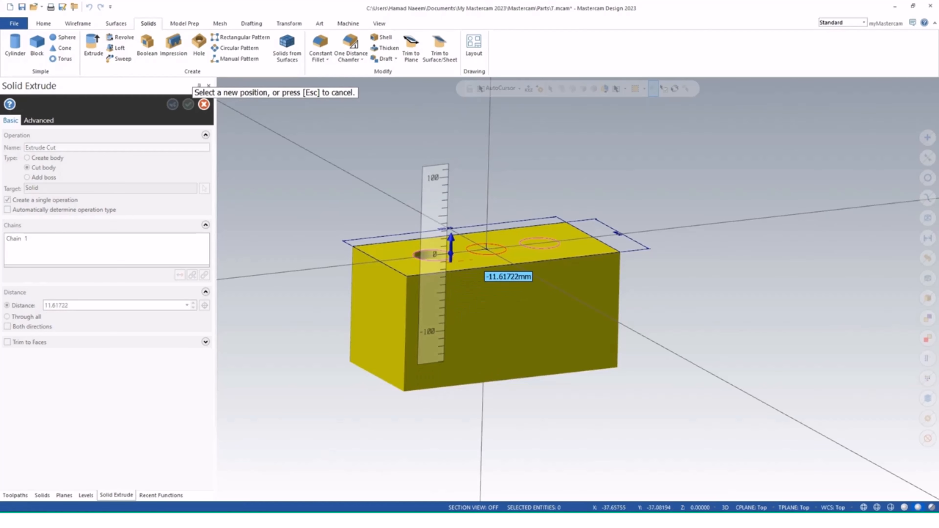
click(460, 288)
middle_drag(467, 285, 472, 278)
mouse_move(458, 291)
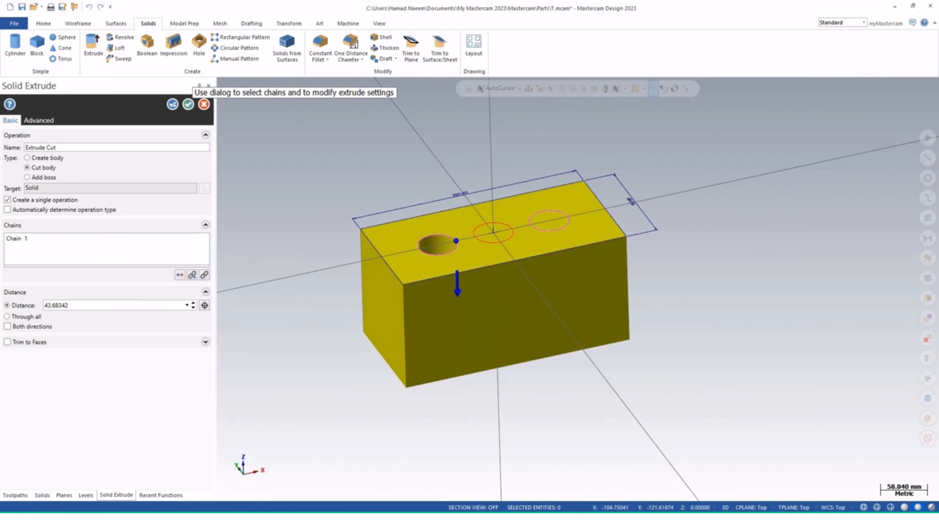
Set the left hole's cut depth to 50 mm and finish the extrude cut
double_click(69, 305)
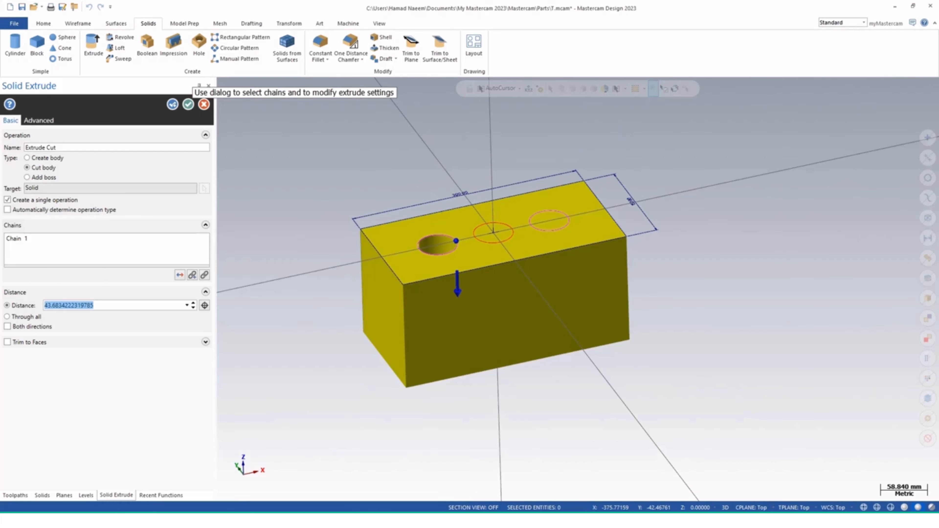
middle_drag(485, 237, 482, 274)
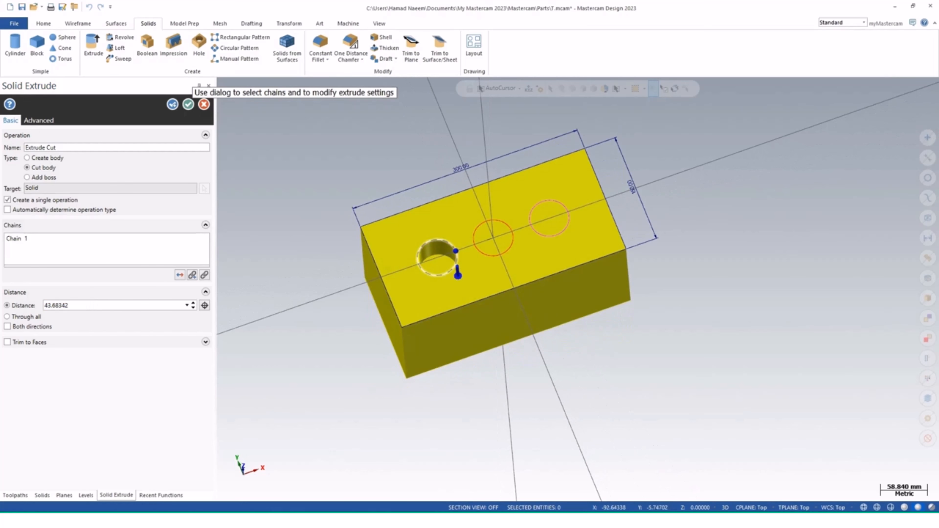
double_click(69, 305)
text(50.0)
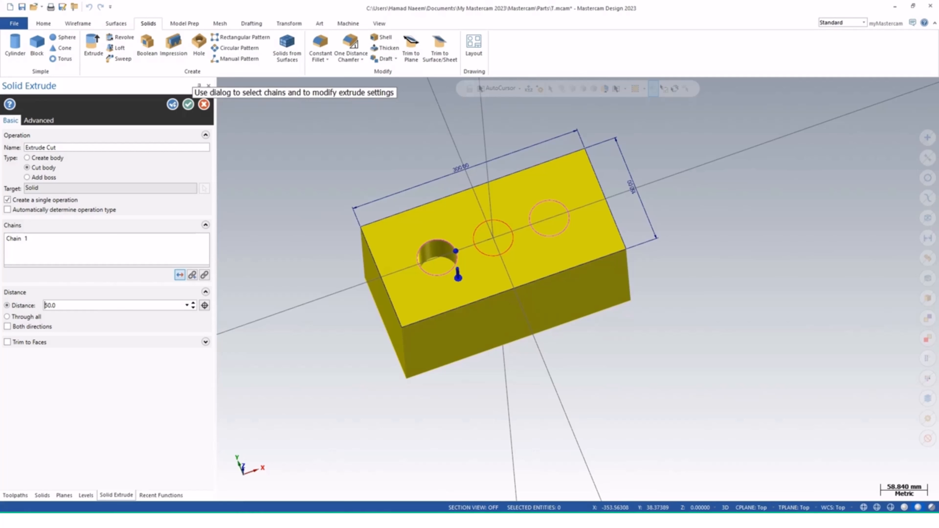
click(180, 275)
click(180, 275)
click(188, 104)
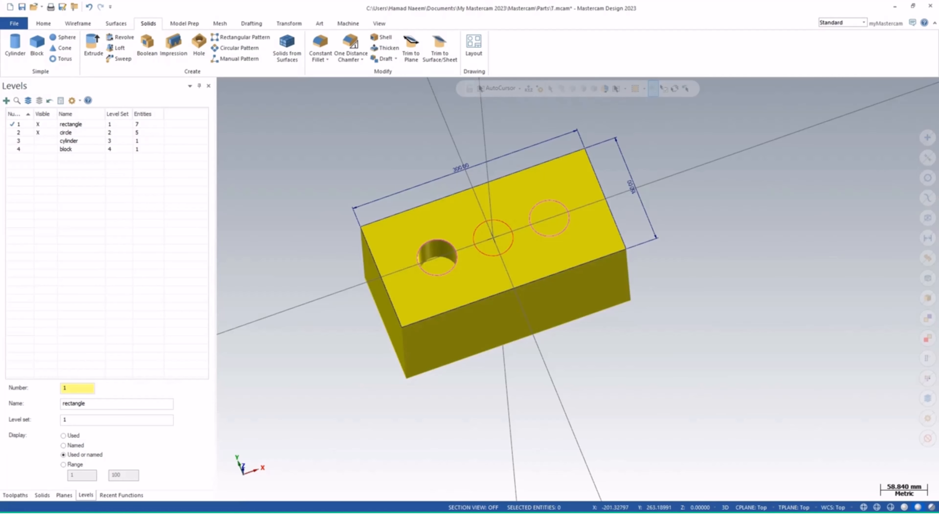
Extrude-cut the middle circle downward through the block with a distance of 100 mm
click(93, 44)
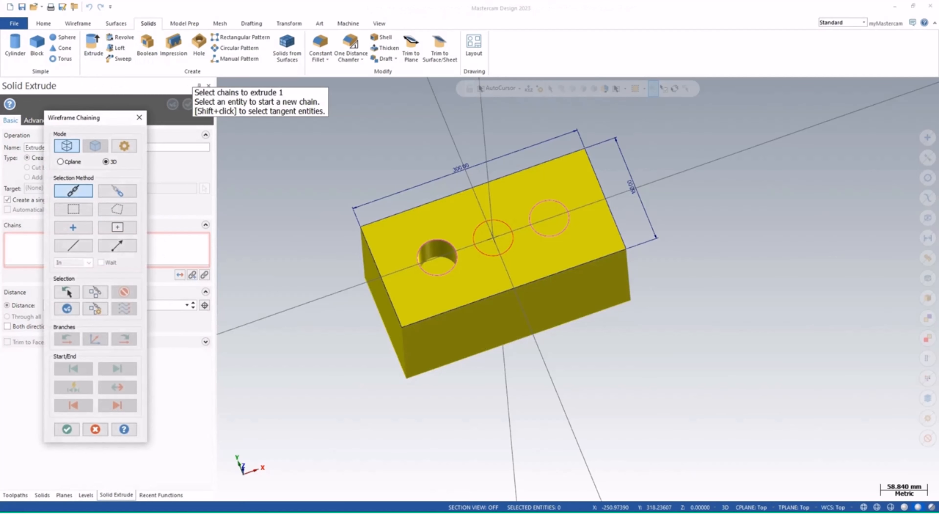
click(512, 232)
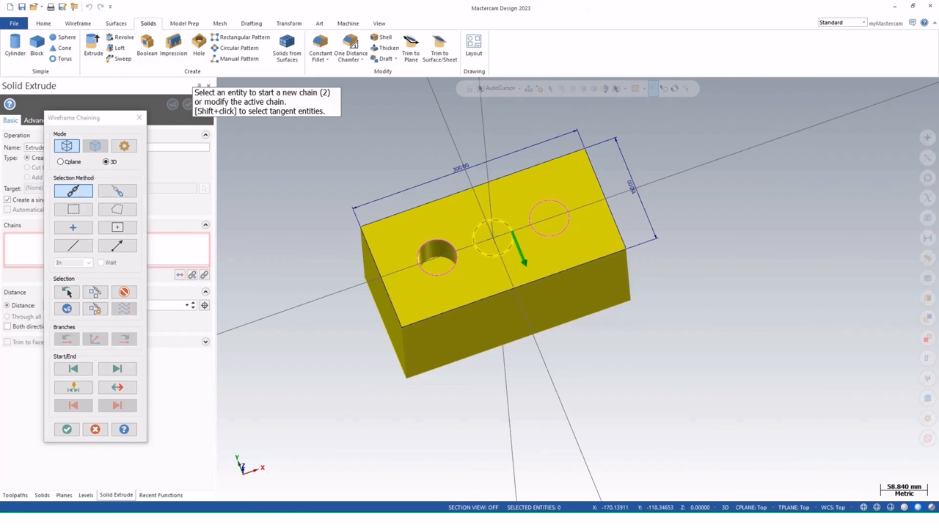
click(67, 429)
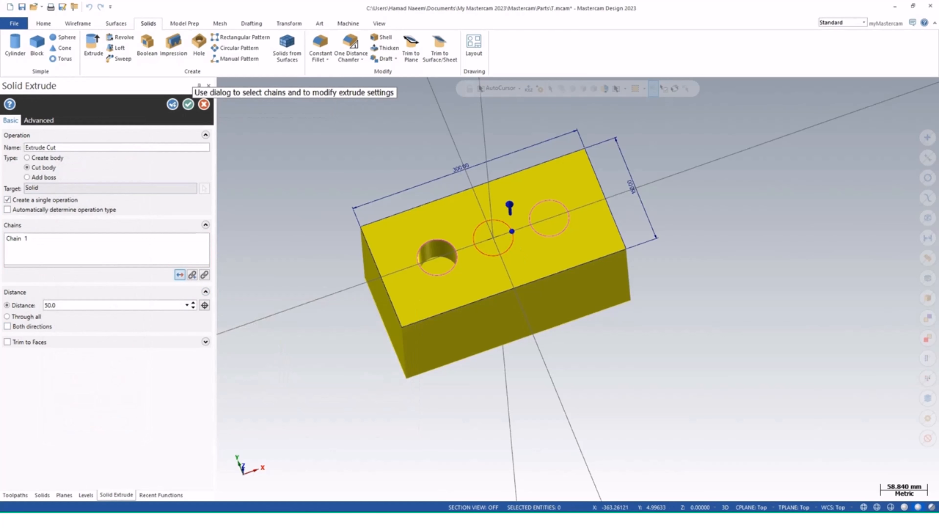
click(180, 275)
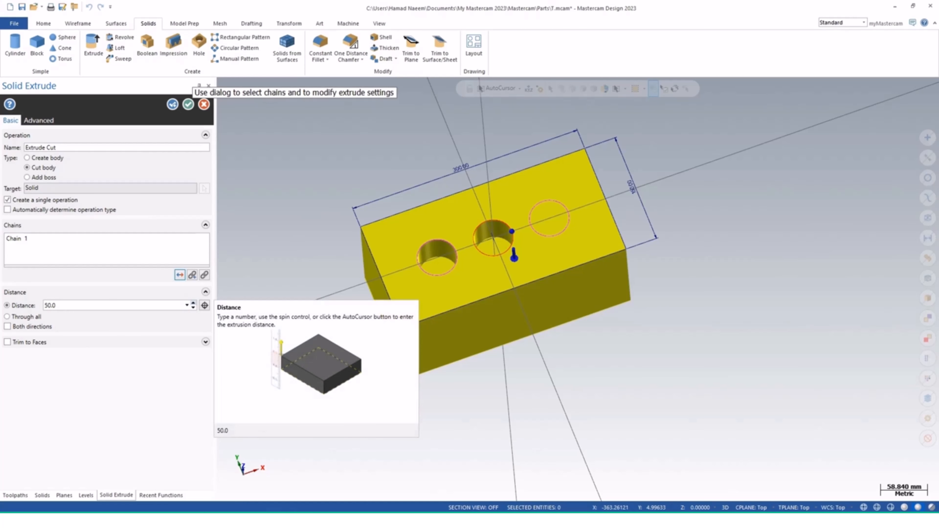
click(59, 305)
text(100)
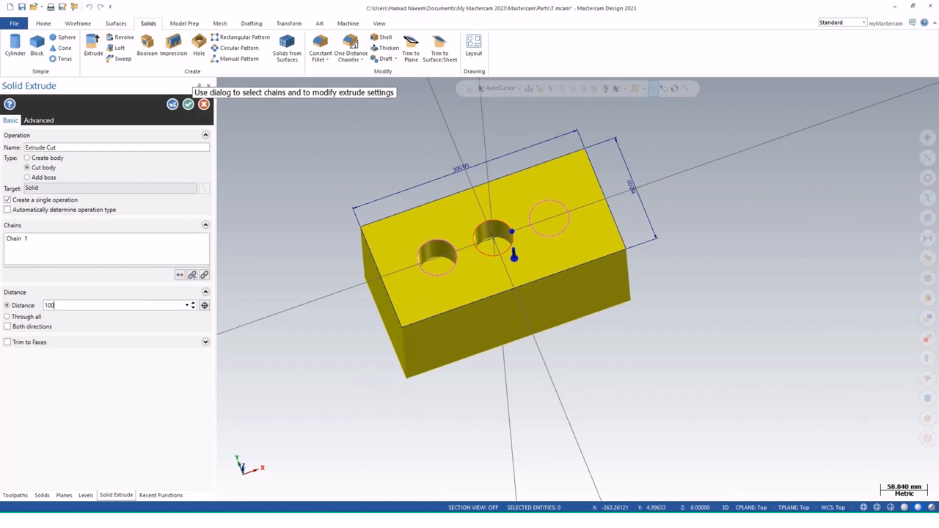
key(Return)
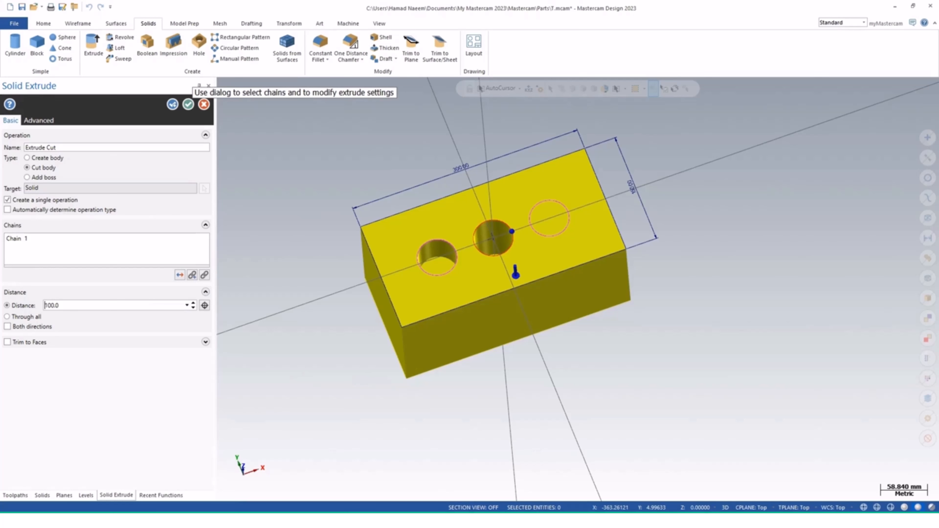
click(173, 104)
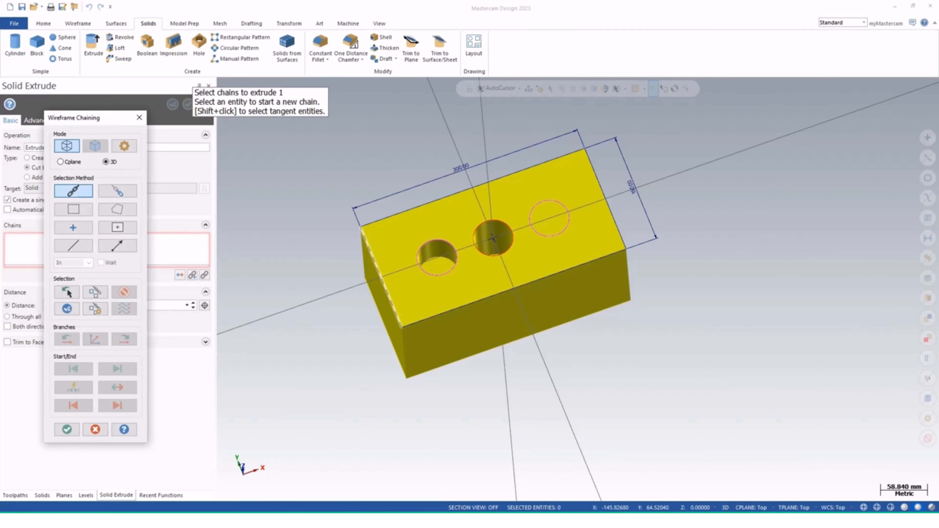
Extrude-cut the right circle downward 50 mm into the block and finish the extrude
click(567, 212)
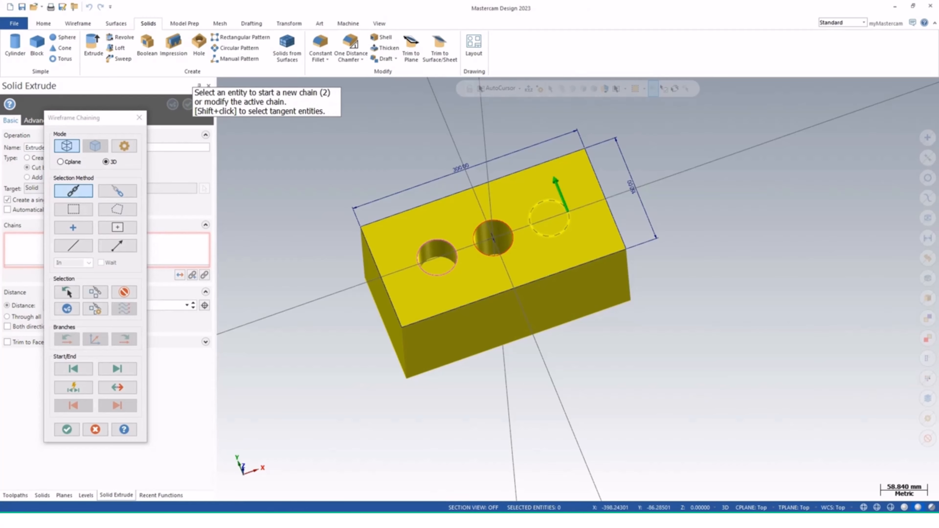
click(67, 430)
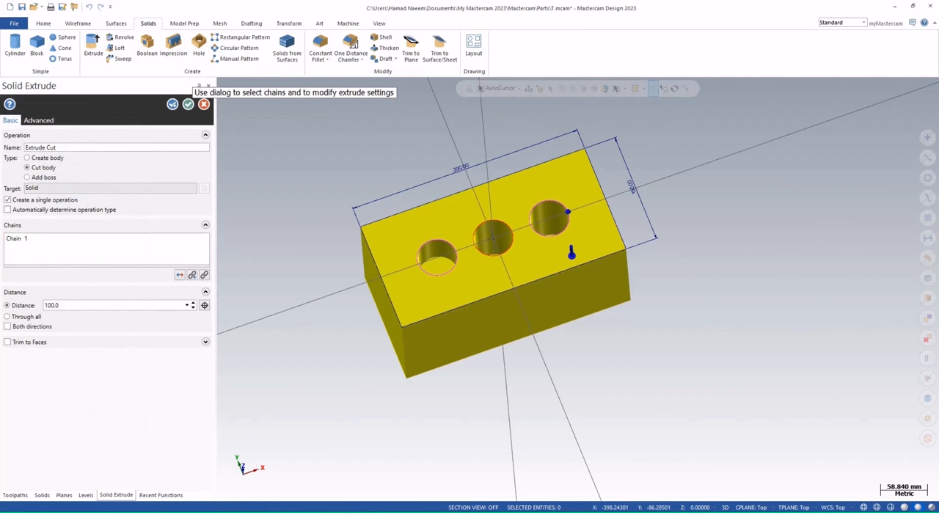
click(52, 305)
text(50)
key(Return)
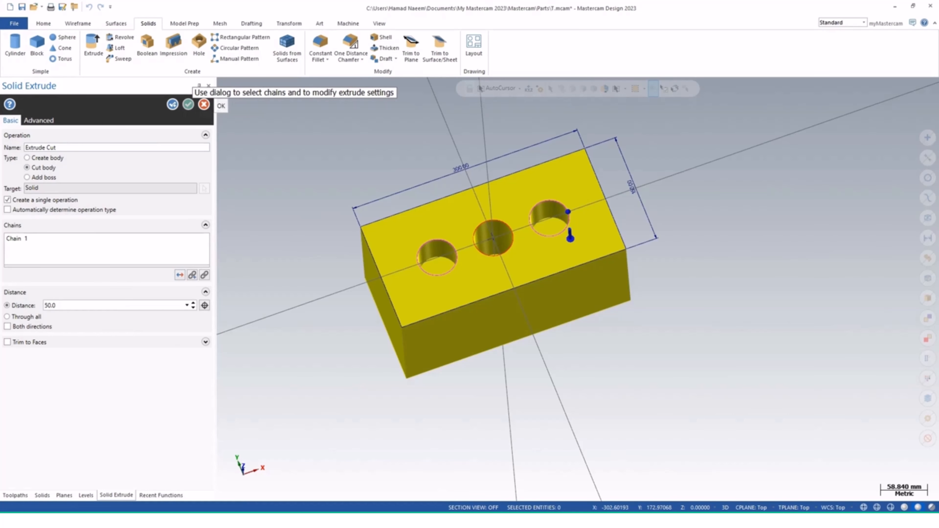
click(188, 104)
Start a counterbore Hole with a 50 mm diameter and 100 mm counterbore diameter
middle_drag(547, 274, 578, 289)
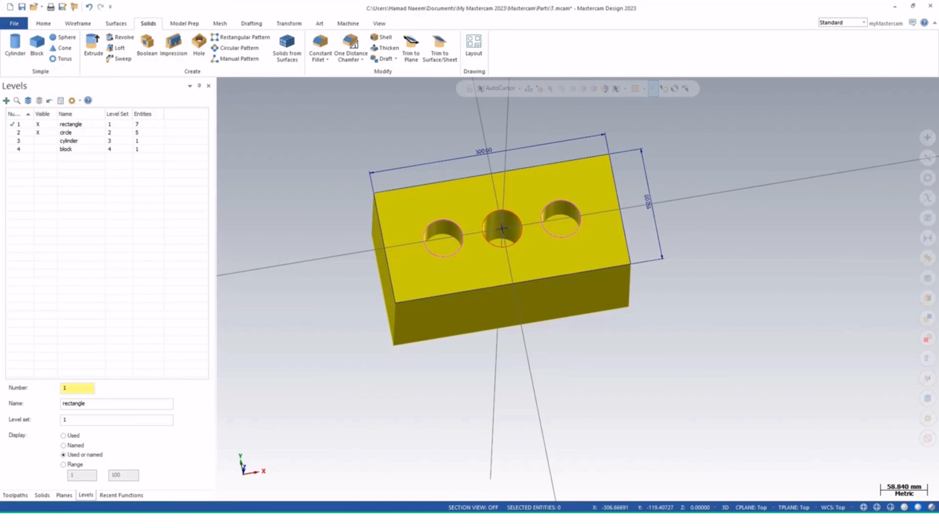
middle_drag(579, 290, 578, 289)
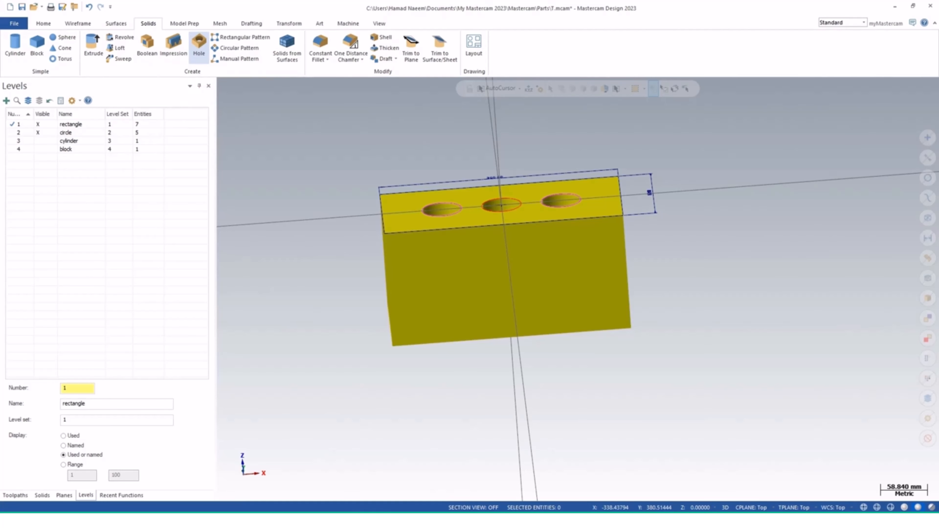
click(199, 44)
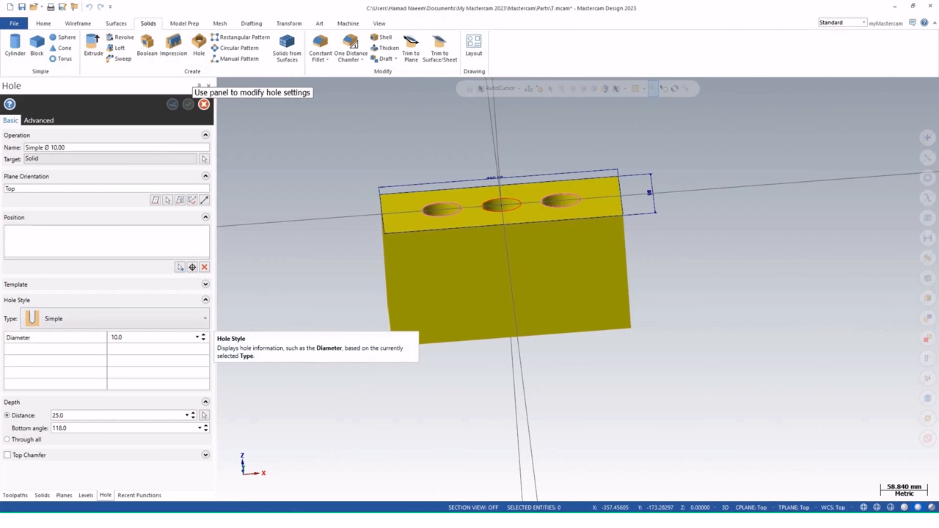
click(204, 319)
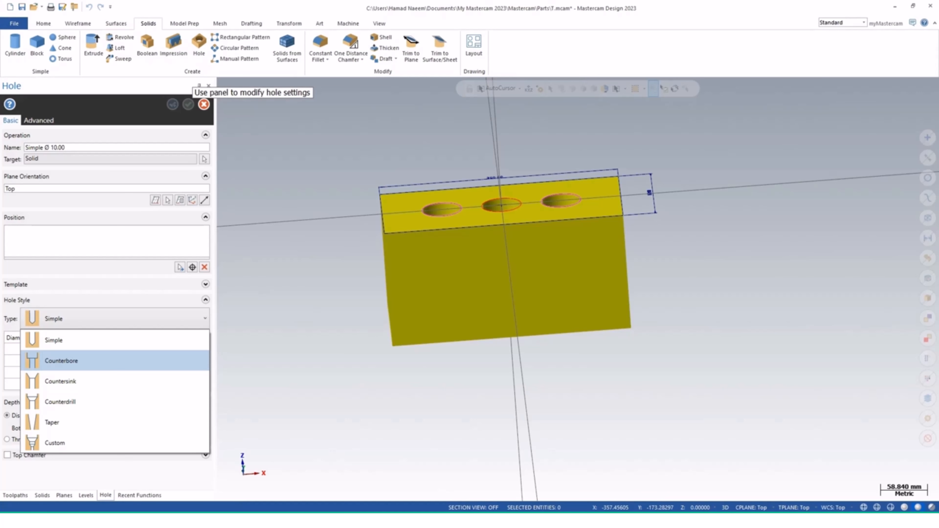
click(61, 360)
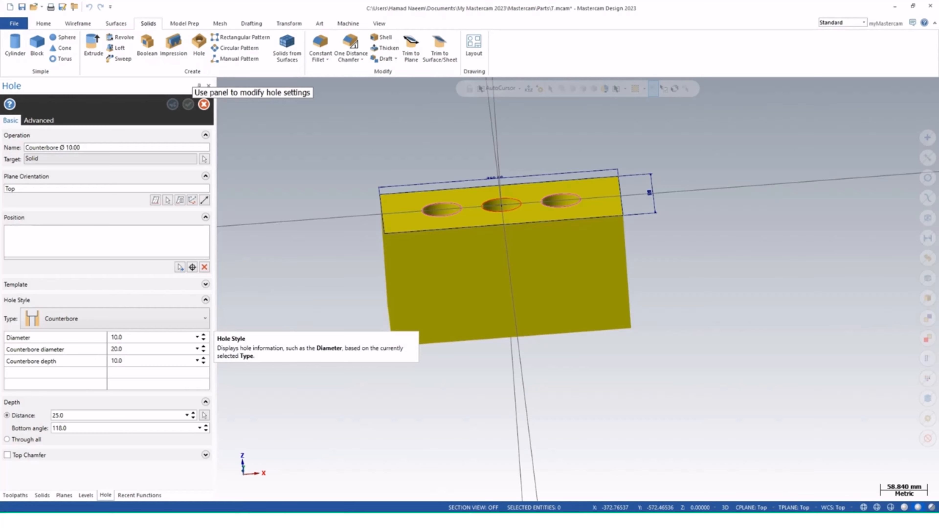
click(117, 349)
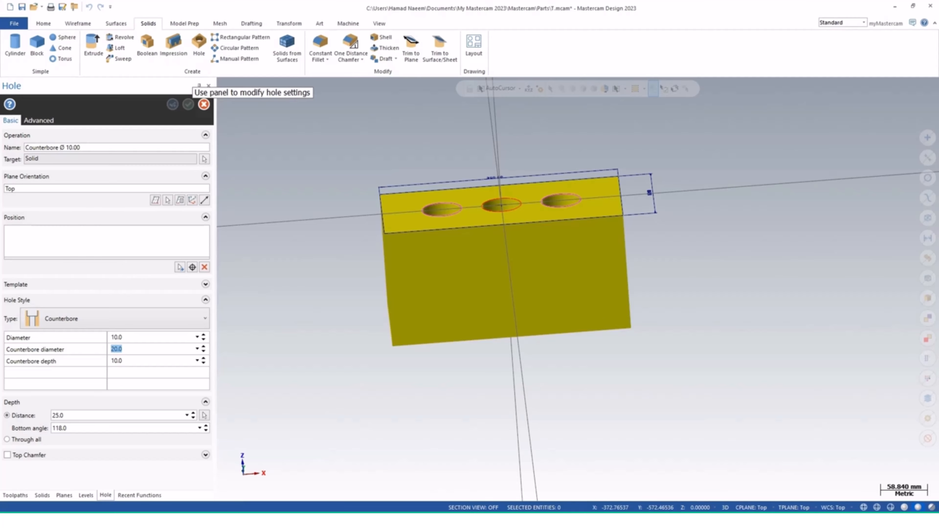
click(116, 338)
text(50)
key(Tab)
click(112, 349)
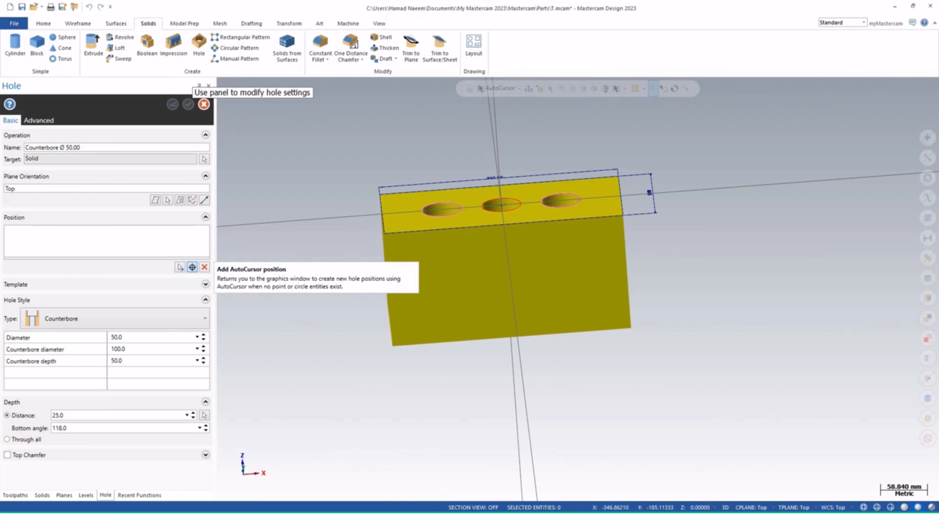
Try to place counterbore holes at the left and right hole centres, then cancel the Hole command
click(192, 268)
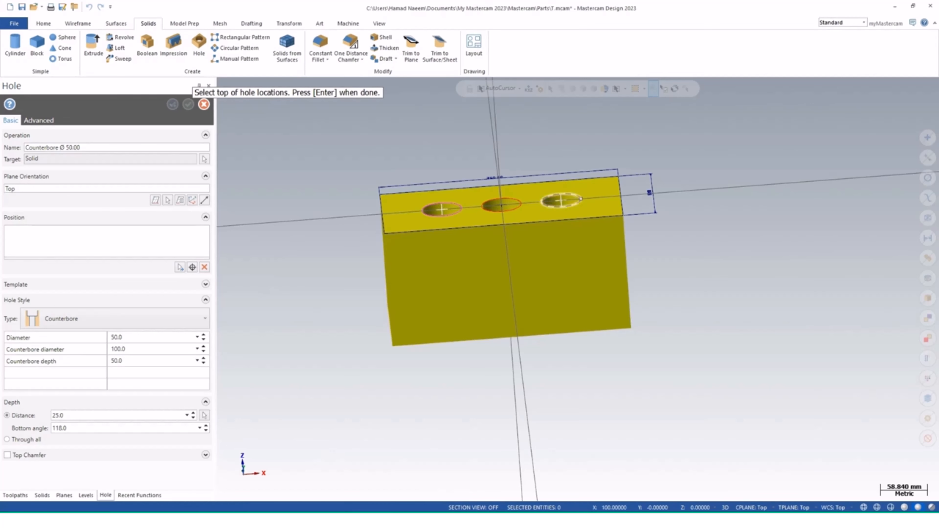
middle_drag(492, 222, 492, 259)
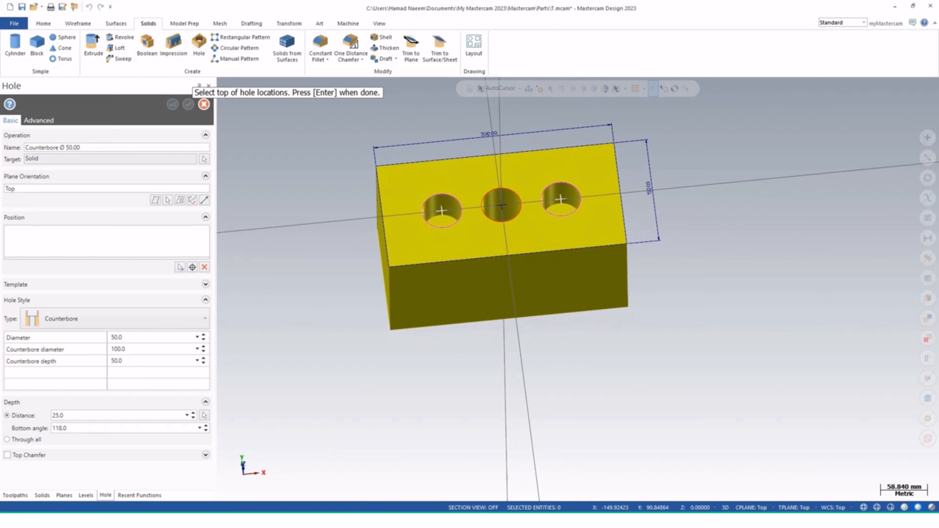
key(Return)
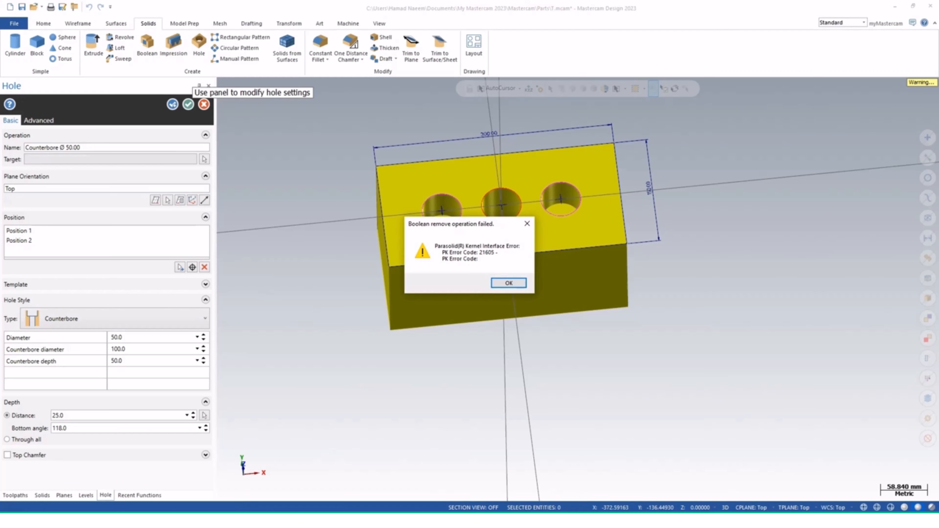
click(509, 283)
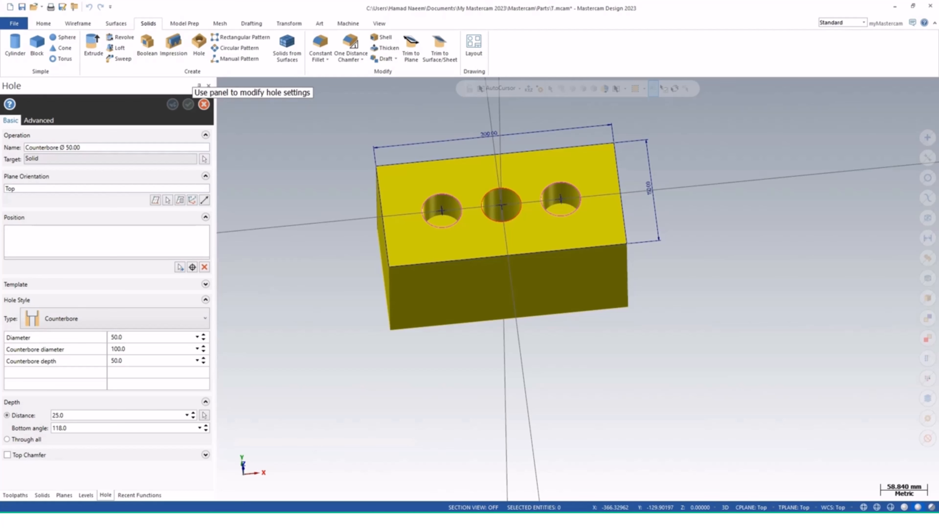
click(204, 105)
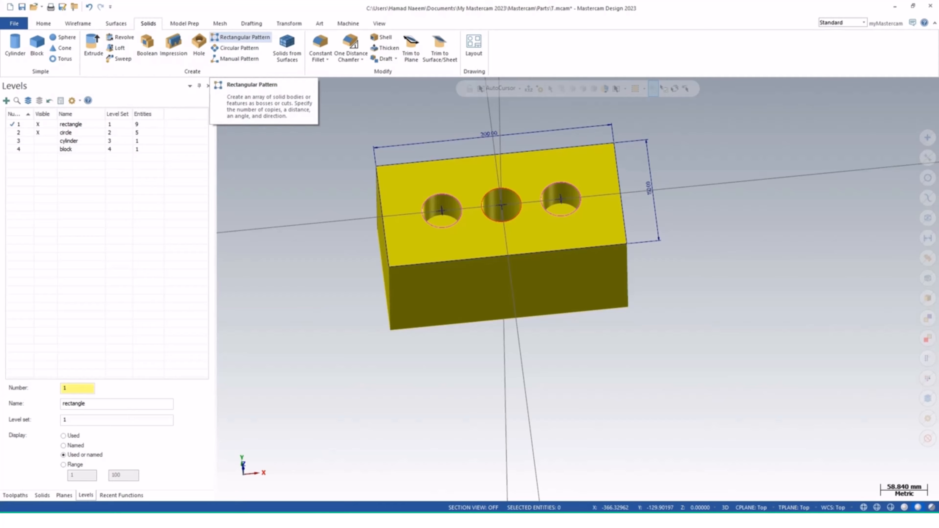
click(78, 23)
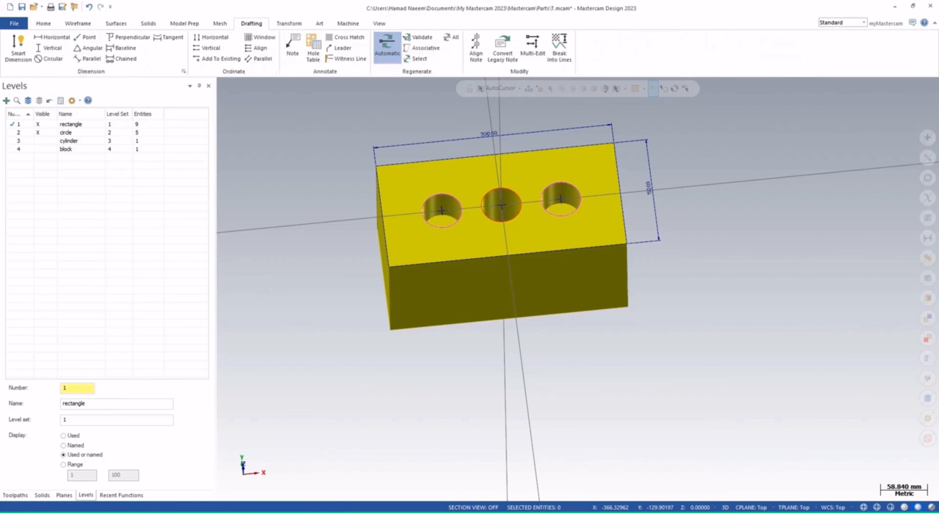
click(289, 23)
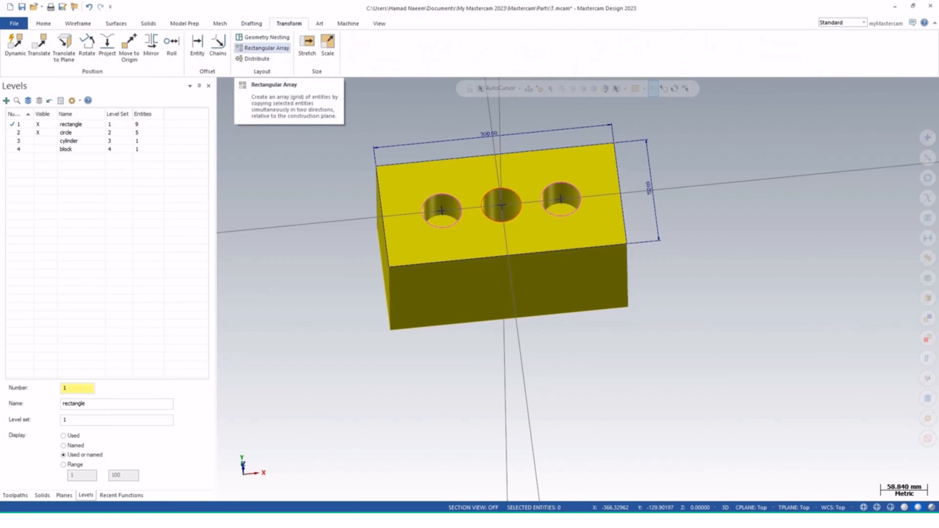
click(263, 48)
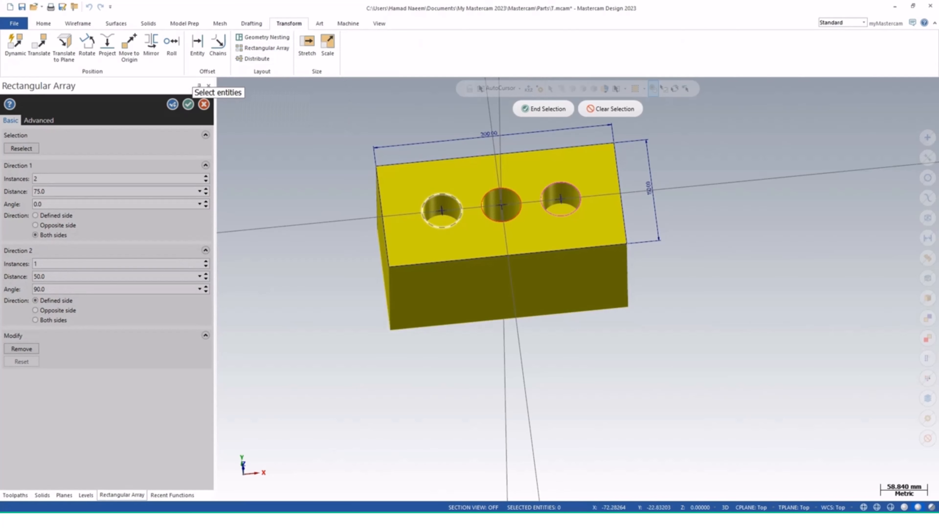
click(543, 109)
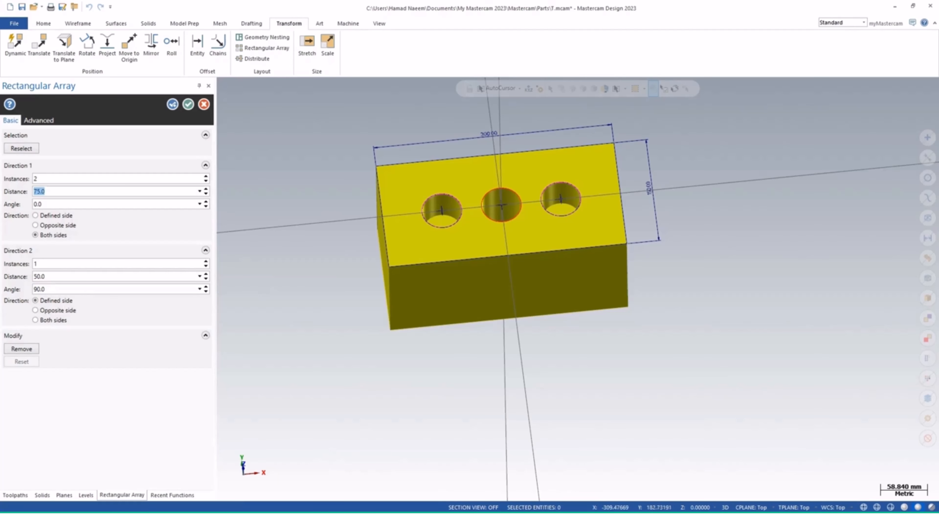
click(204, 104)
click(148, 24)
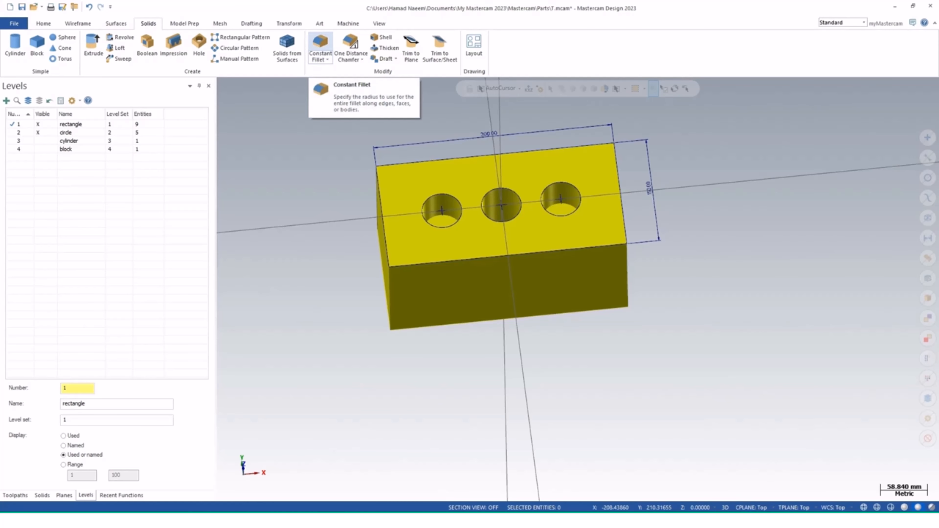
Fillet the block's top outer edges with a Constant Radius Fillet of 20 mm
click(320, 44)
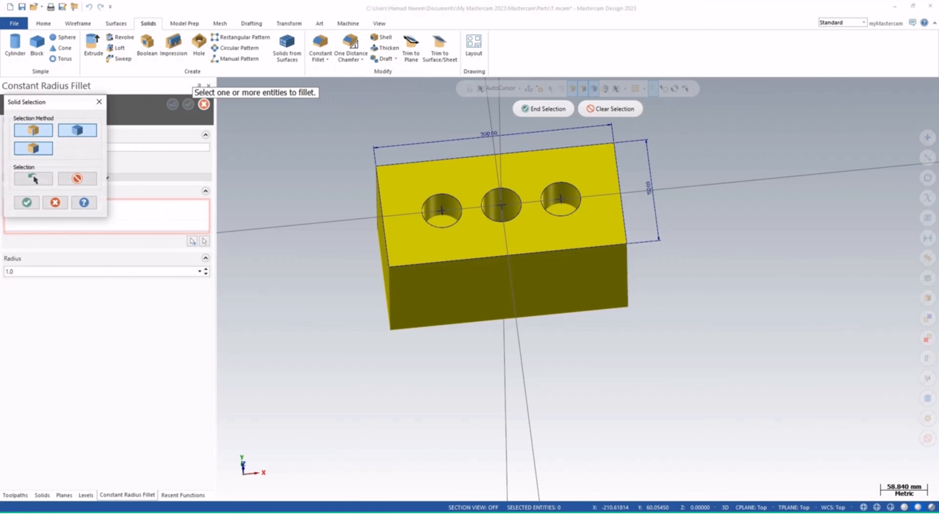
drag(55, 102, 257, 183)
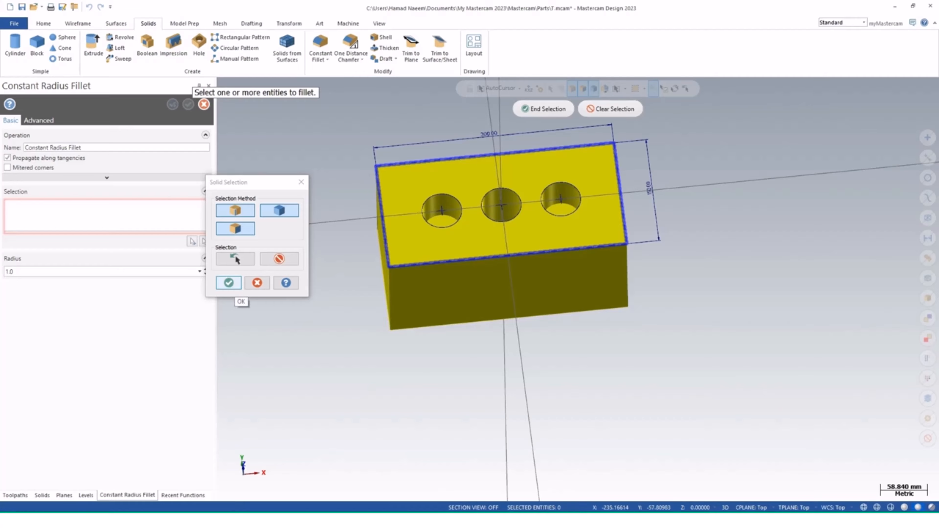
click(228, 283)
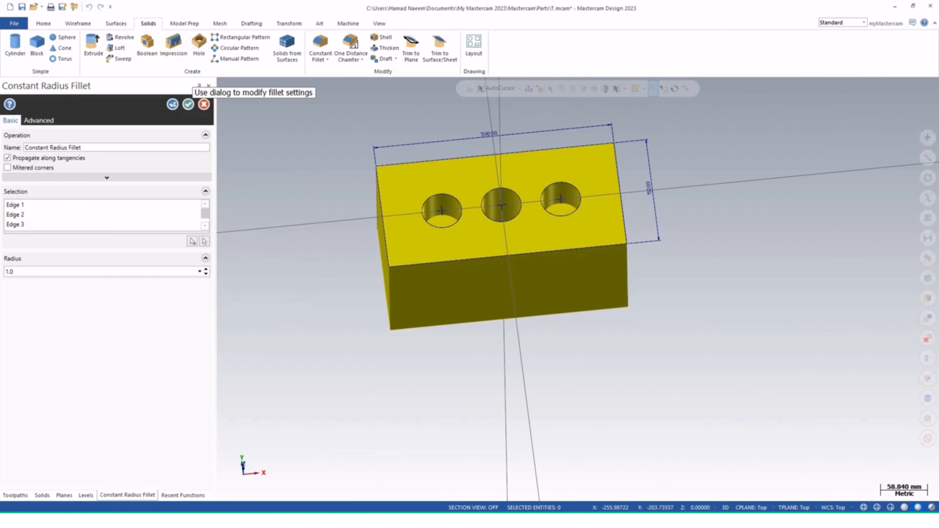
double_click(9, 271)
text(20.0)
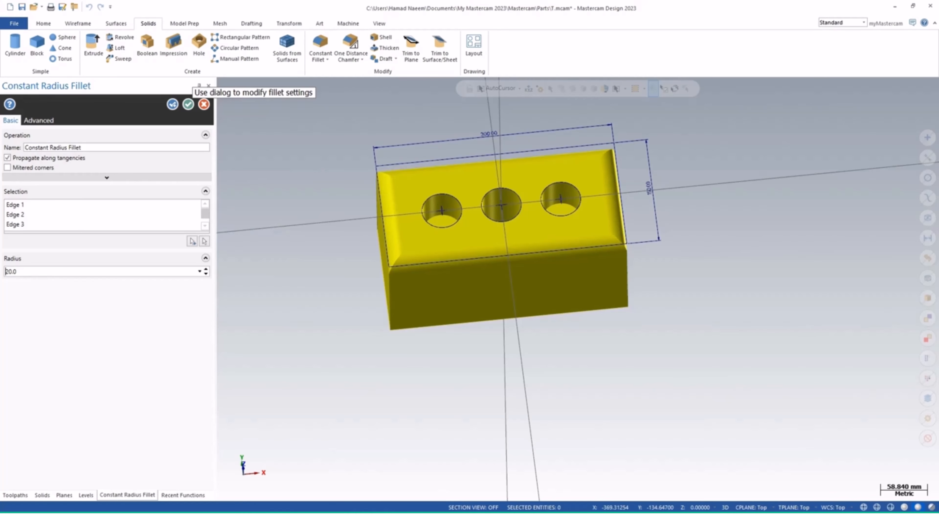
scroll(404, 236, up, 3)
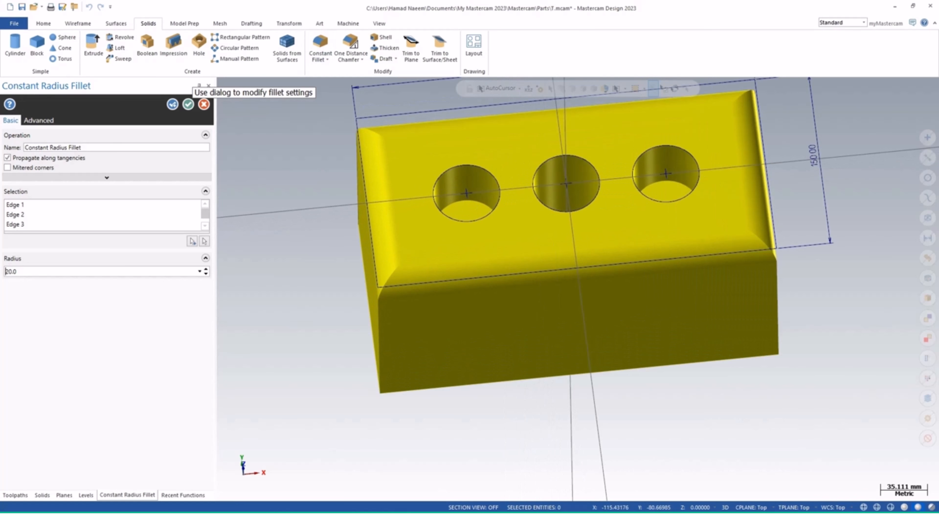
mouse_move(421, 270)
middle_down()
mouse_move(424, 283)
mouse_move(424, 273)
mouse_move(475, 279)
mouse_move(566, 241)
mouse_move(473, 279)
mouse_move(438, 276)
middle_up()
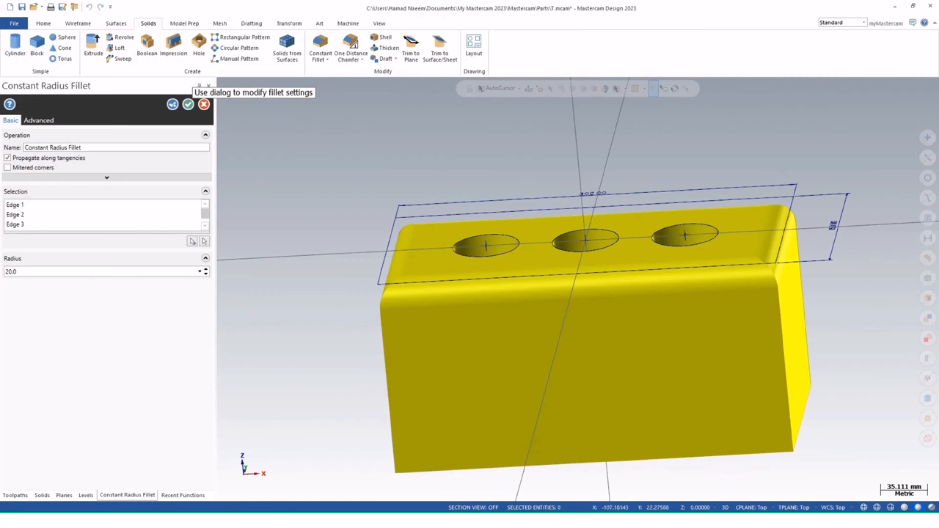
click(188, 104)
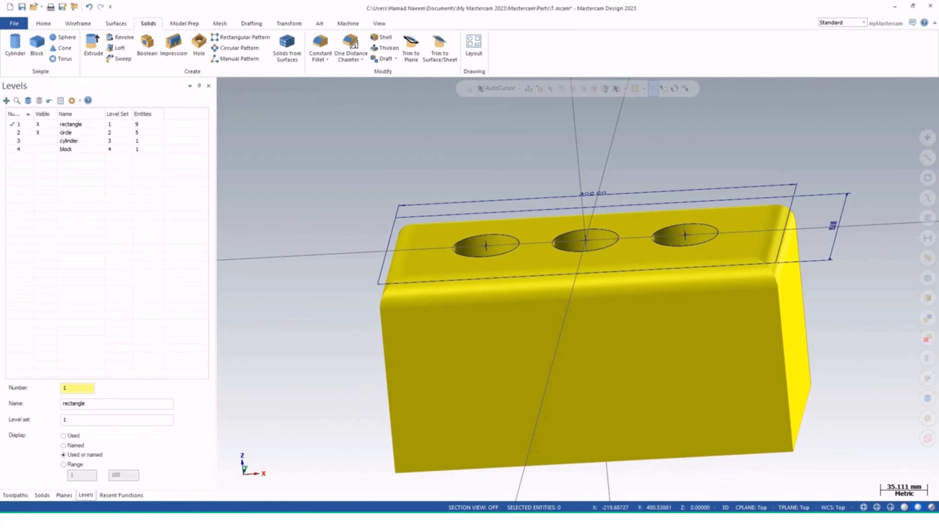
Chamfer the top edges of the three holes with a One Distance Chamfer of 10 mm
click(350, 44)
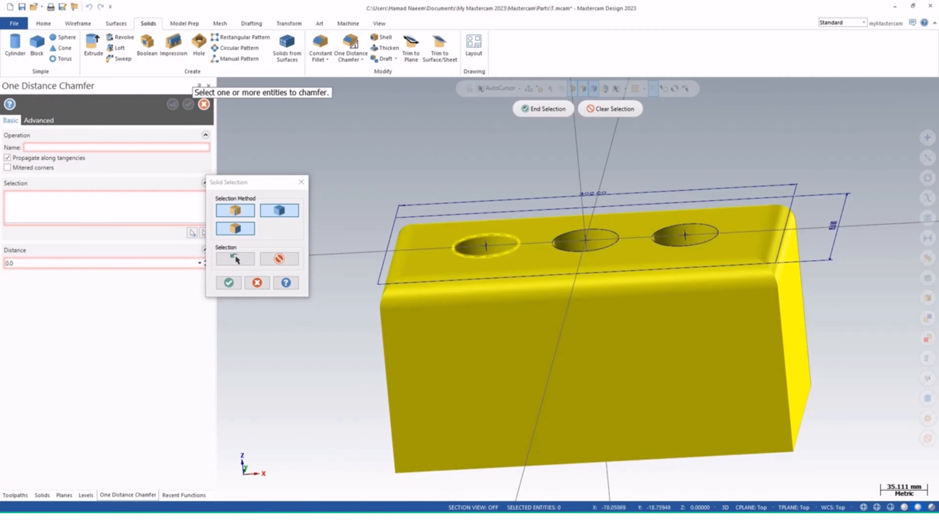
click(475, 257)
click(573, 252)
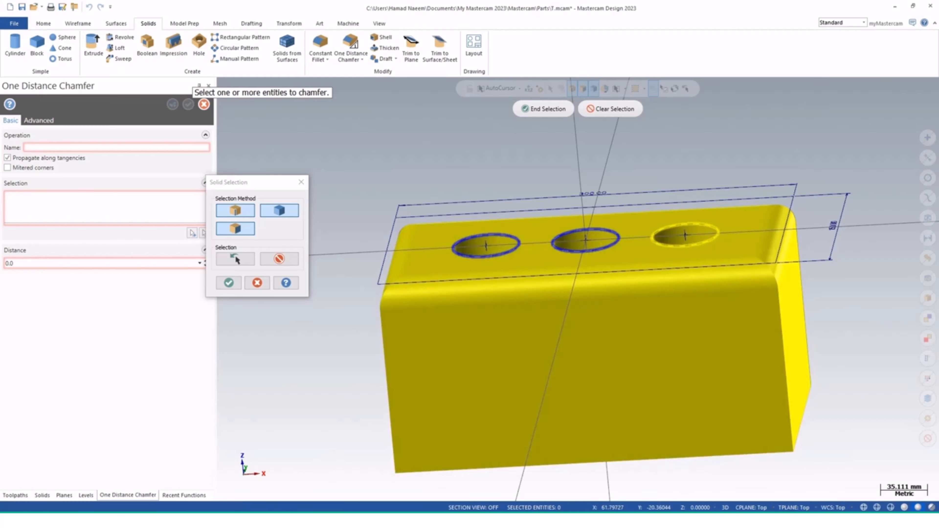
click(673, 246)
middle_drag(395, 272, 398, 312)
click(228, 283)
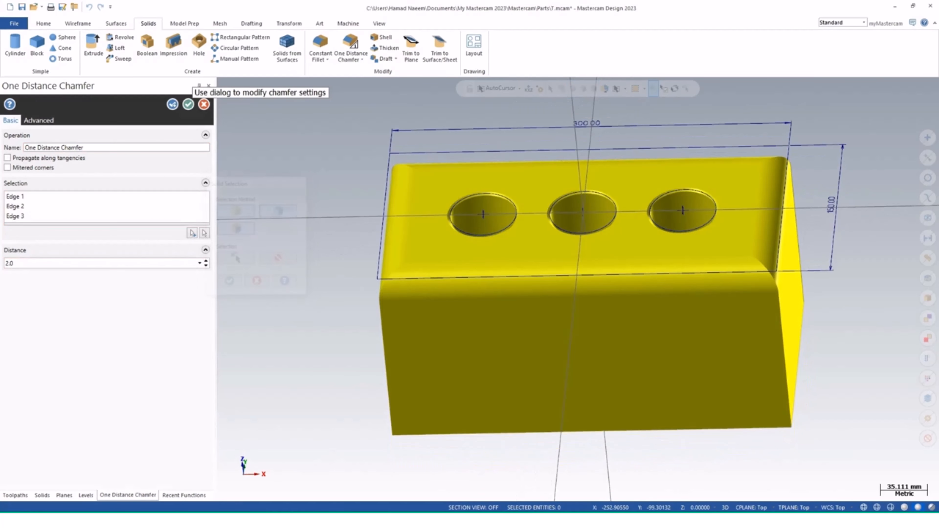
double_click(8, 264)
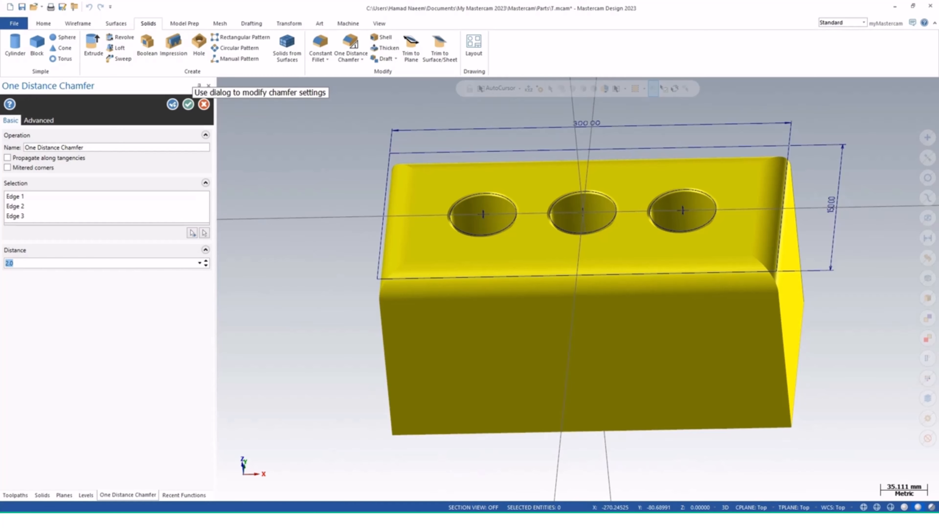
text(10.0)
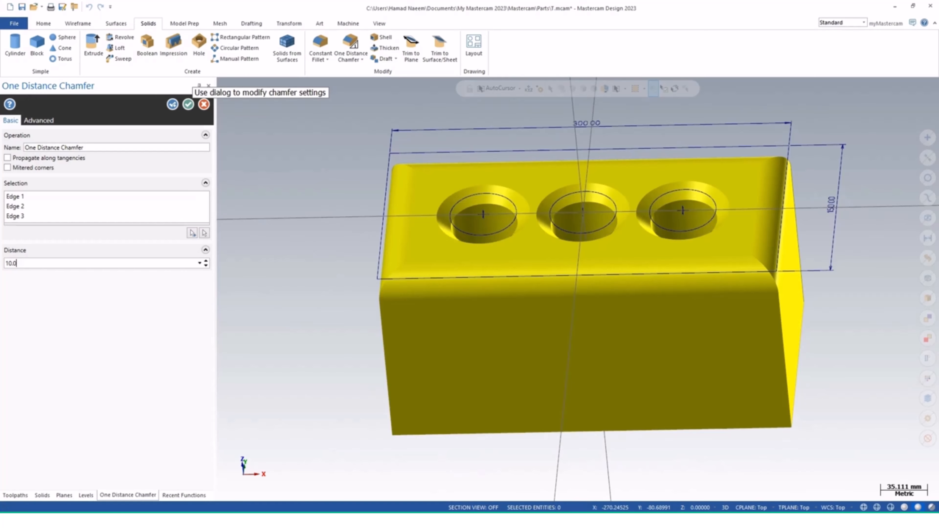
middle_drag(545, 223, 591, 219)
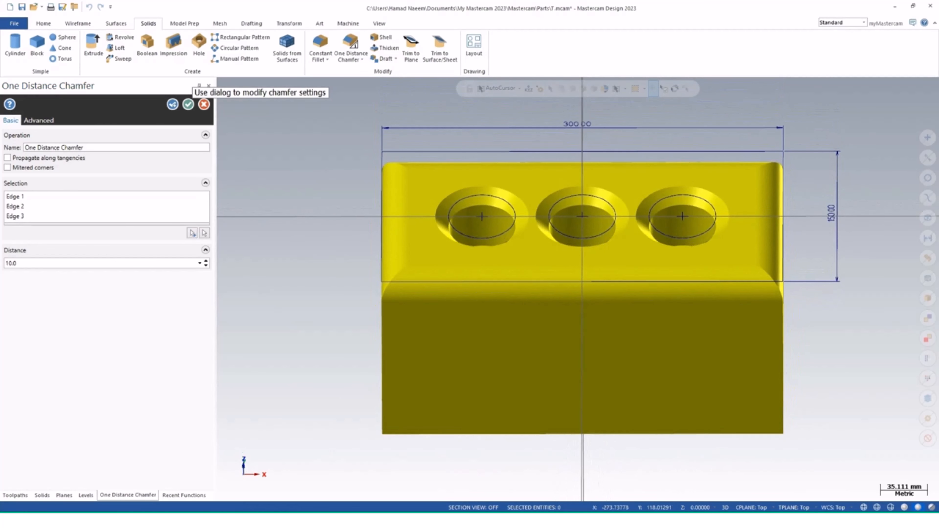
click(189, 105)
Toggle level visibility so the circle and cylinder levels are hidden and the rectangle level is active
middle_drag(629, 376, 628, 364)
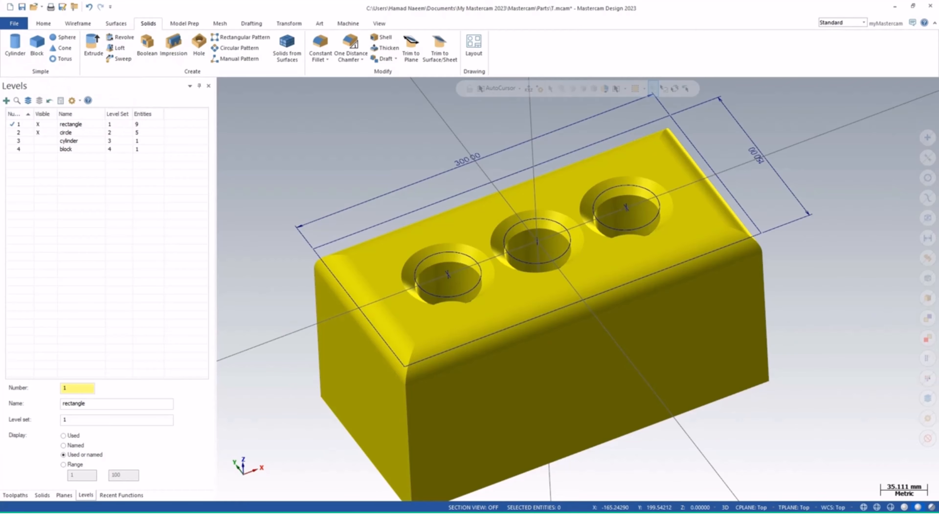
click(38, 149)
click(19, 140)
click(18, 132)
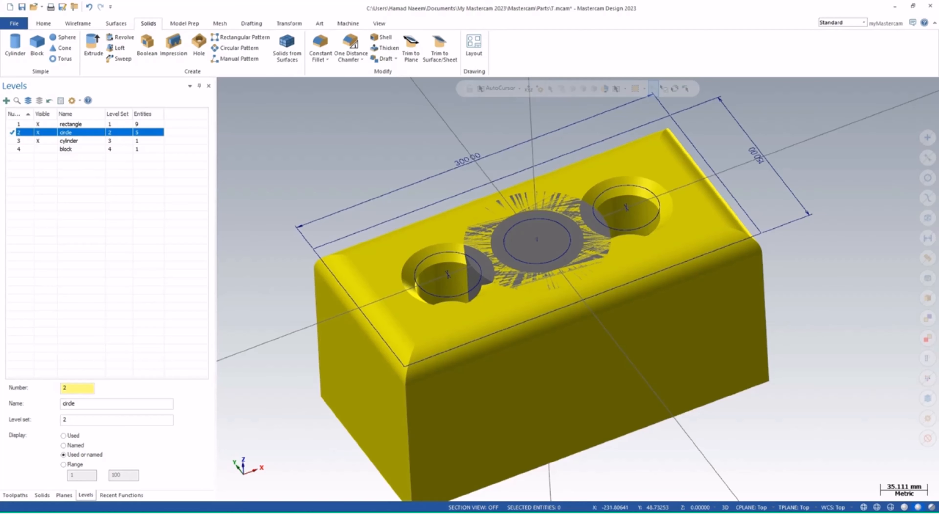
click(38, 124)
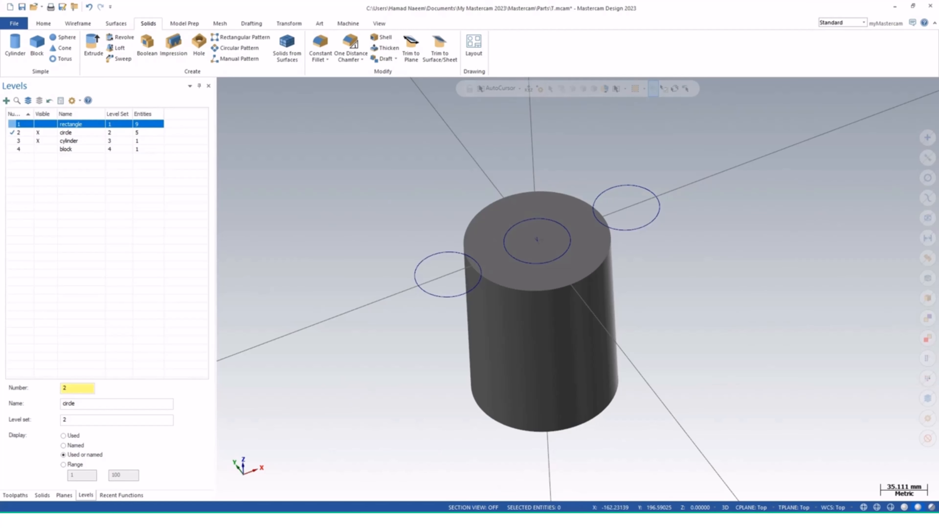
click(18, 124)
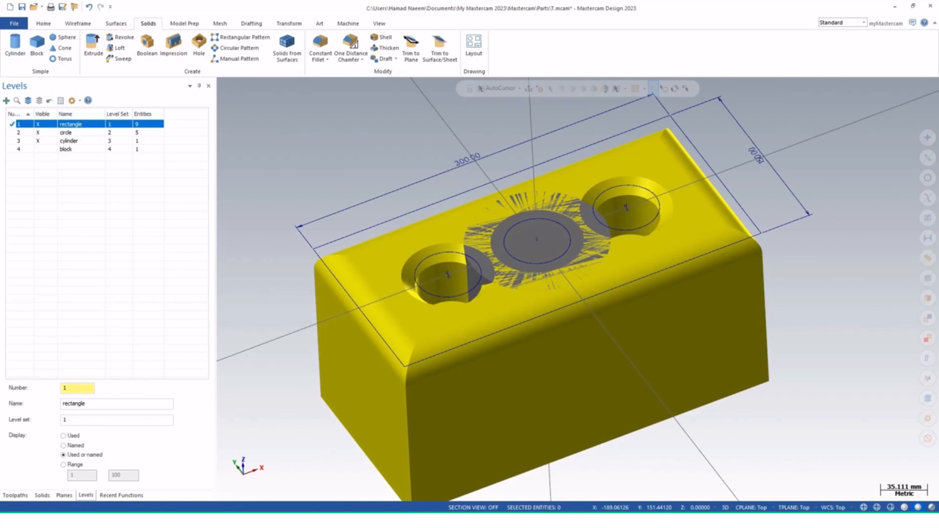
click(38, 133)
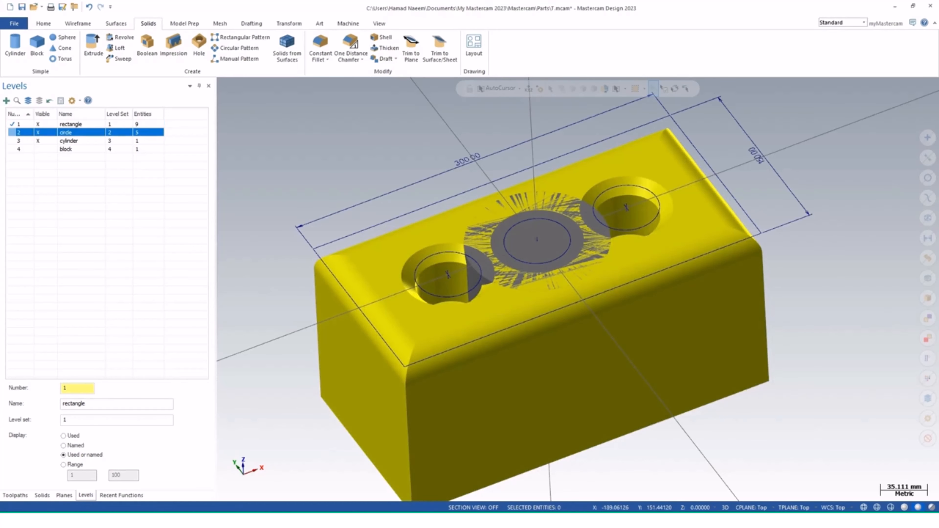
middle_drag(572, 304, 576, 325)
scroll(595, 307, down, 4)
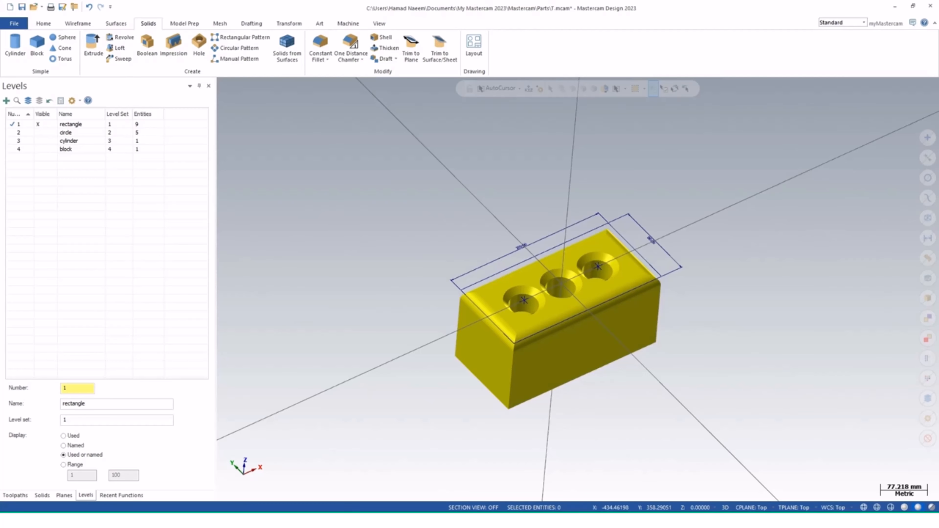
Create a new level 5 named revolve with level set 6, and hide the rectangle level
click(7, 100)
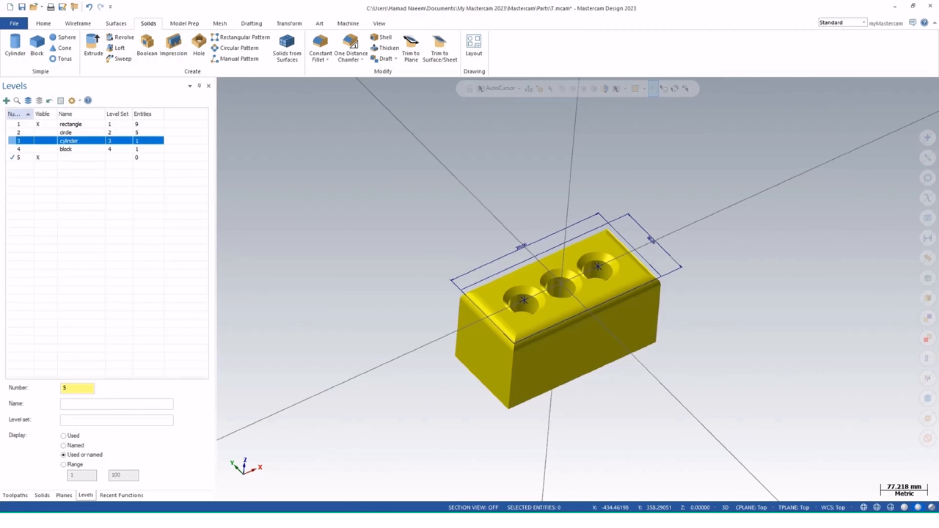
click(117, 404)
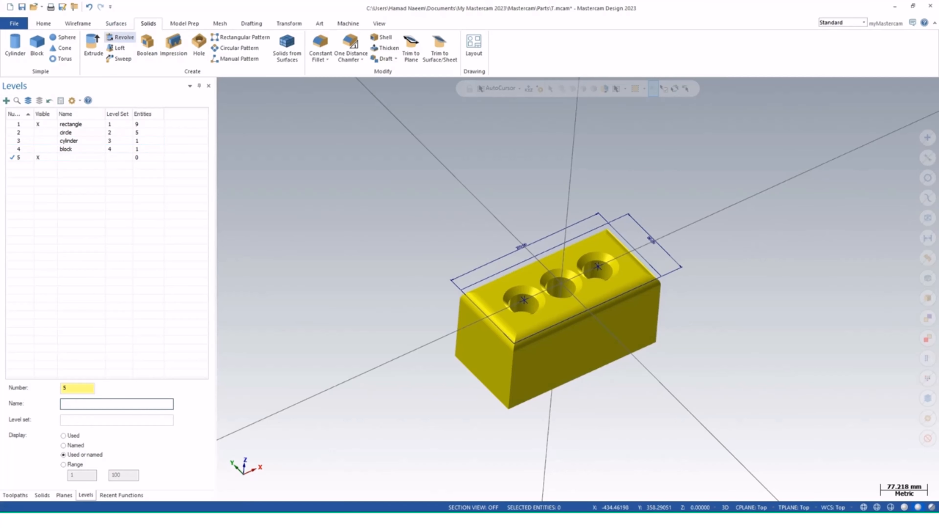
text(revolve)
key(Tab)
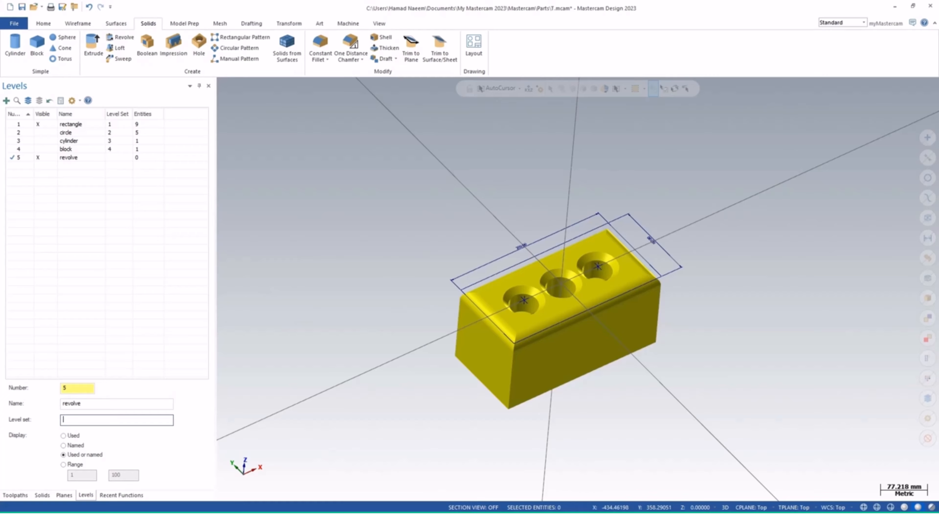
text(6)
key(Return)
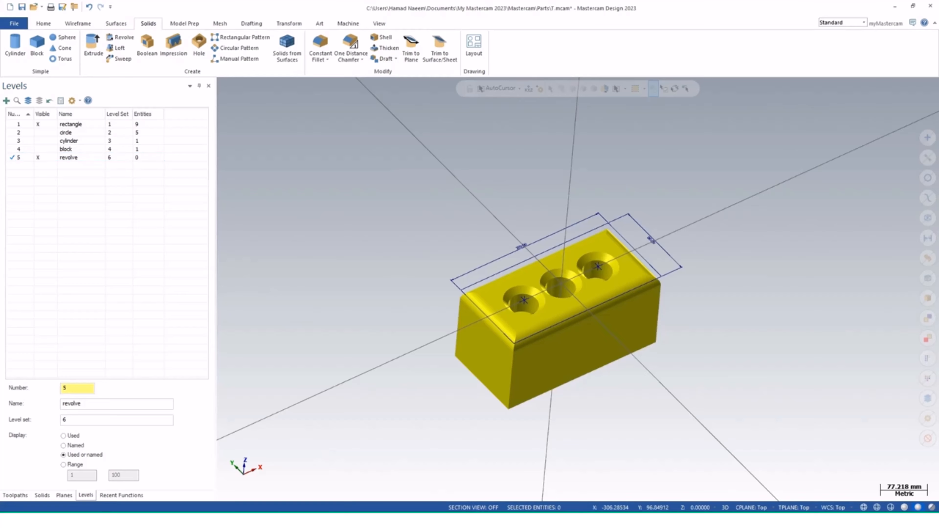
click(38, 124)
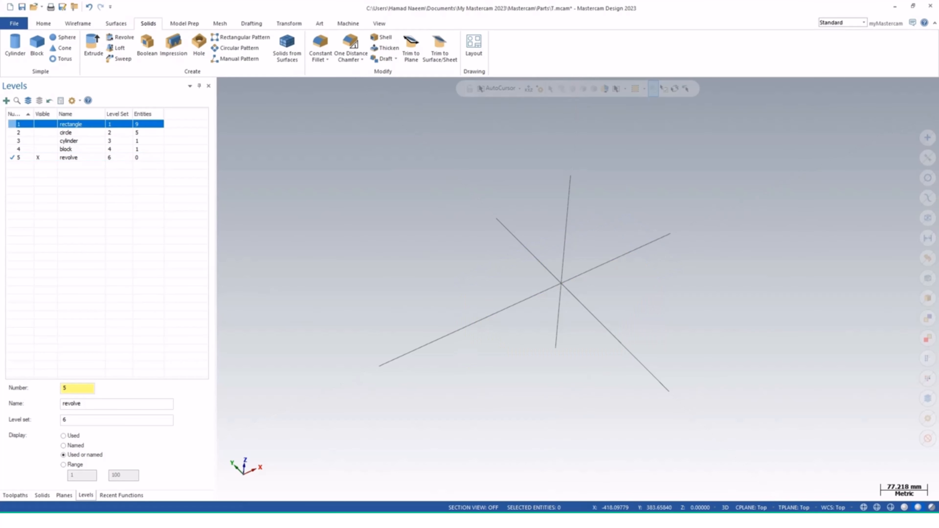
middle_drag(475, 342, 576, 293)
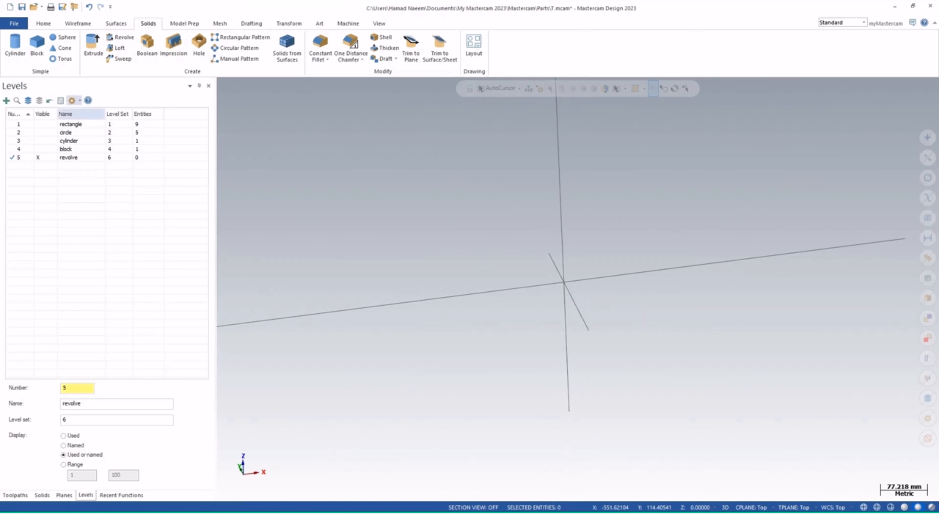
On the Front construction plane, draw a horizontal line about 366 mm long leftward from above the origin and begin a vertical line down from its end
click(78, 23)
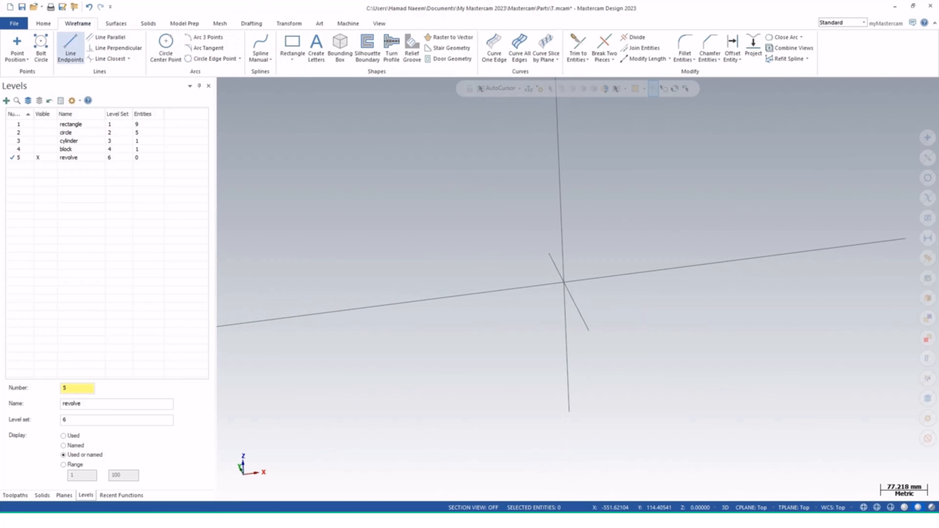
click(71, 48)
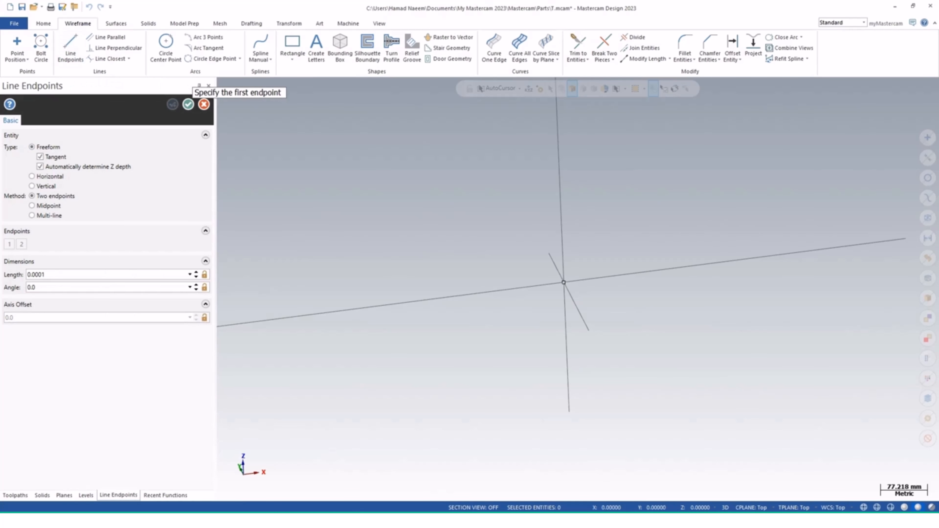
click(563, 282)
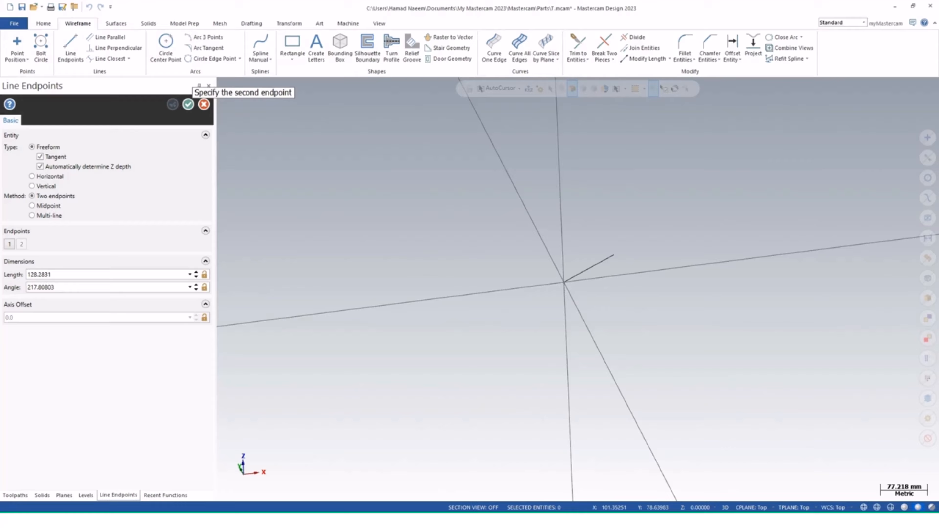
key(Escape)
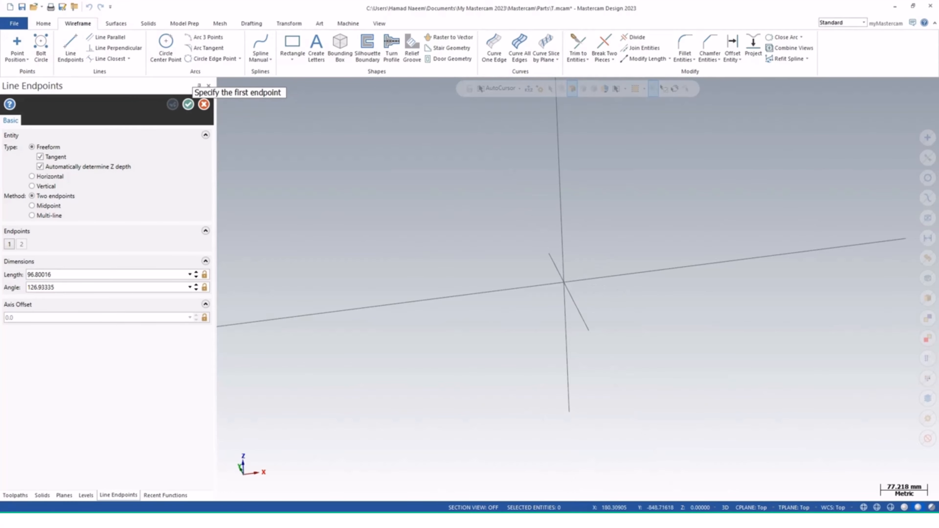
click(751, 507)
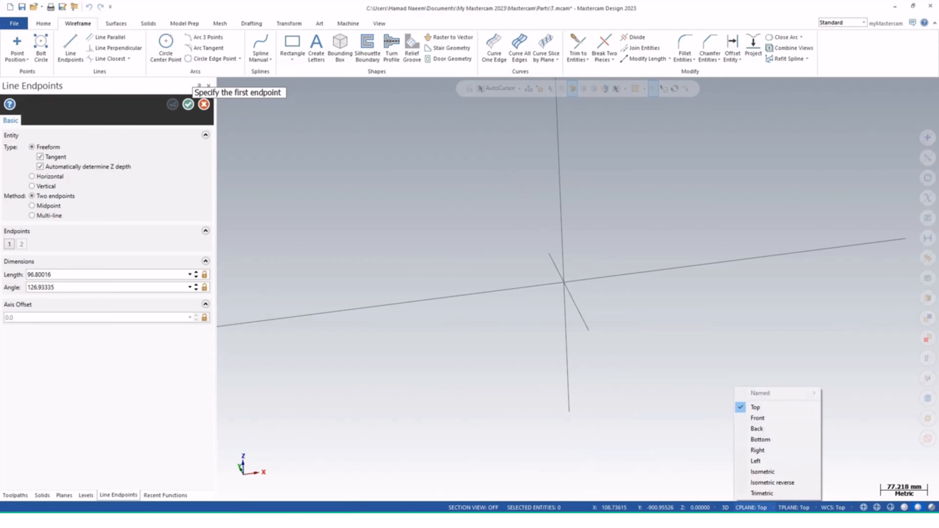
click(757, 418)
click(562, 241)
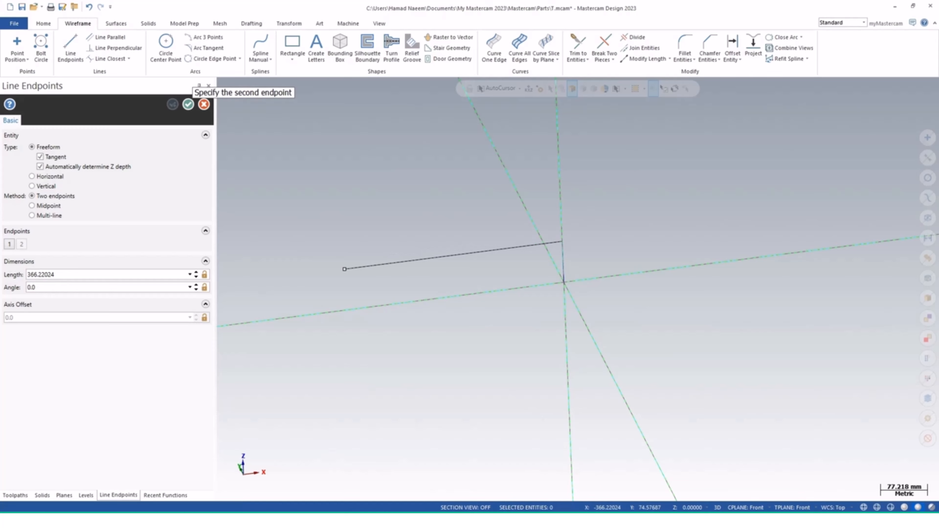
click(344, 269)
click(345, 269)
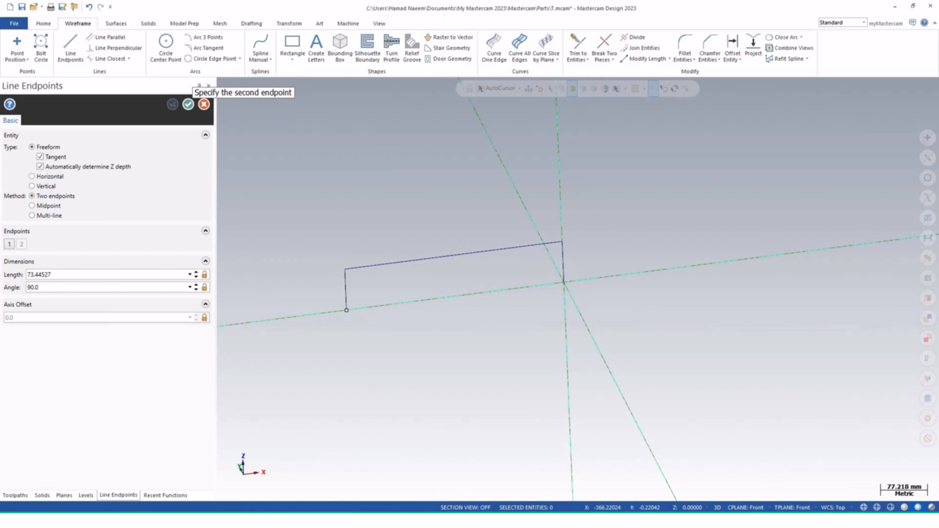
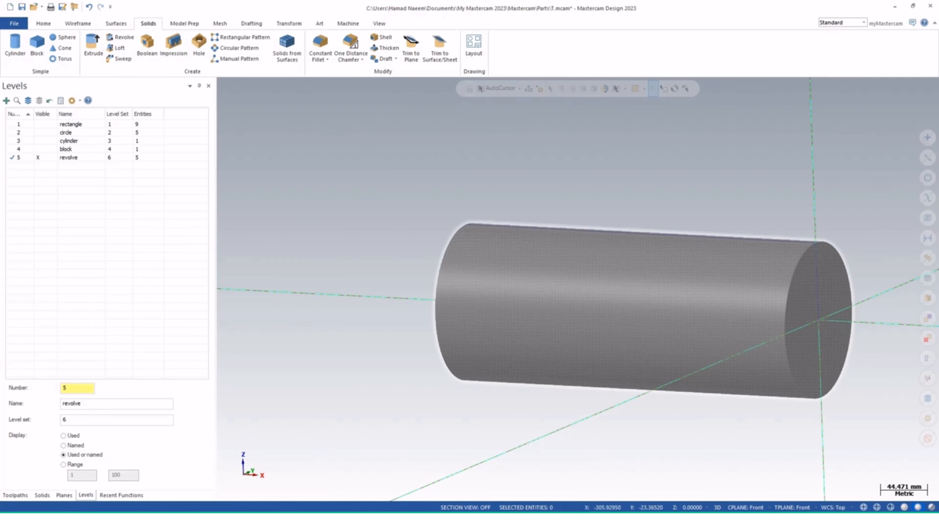
Create a new level 6 named revolve 1 with level set 7, and hide the revolve level
middle_drag(708, 301, 721, 305)
scroll(696, 303, down, 1)
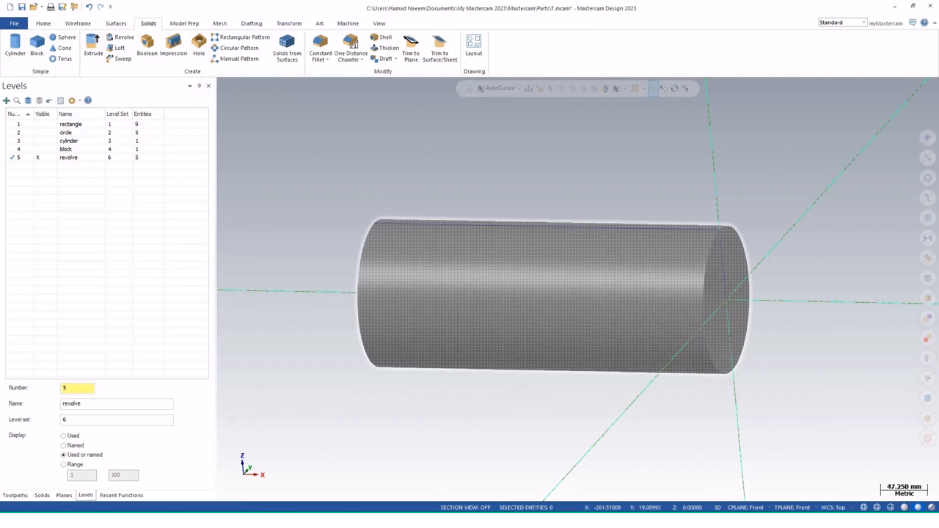
middle_drag(551, 304, 563, 284)
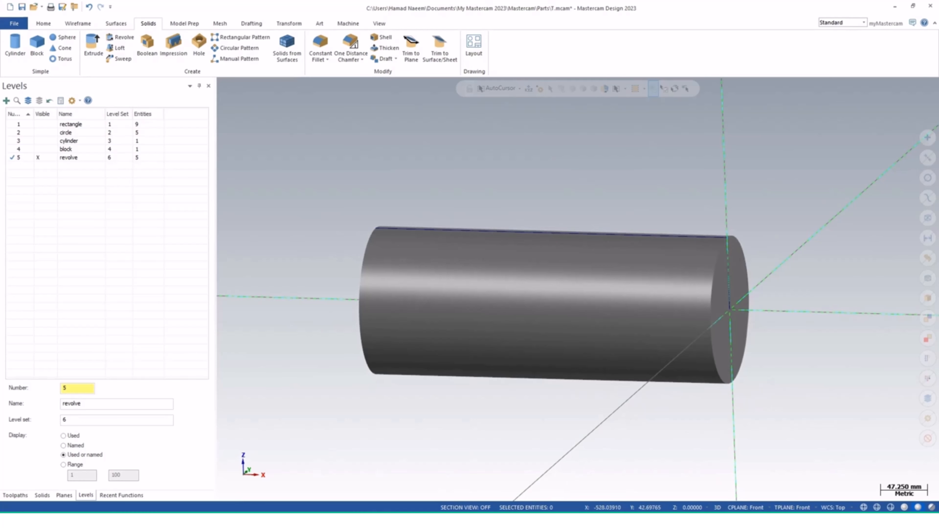
click(6, 100)
click(81, 166)
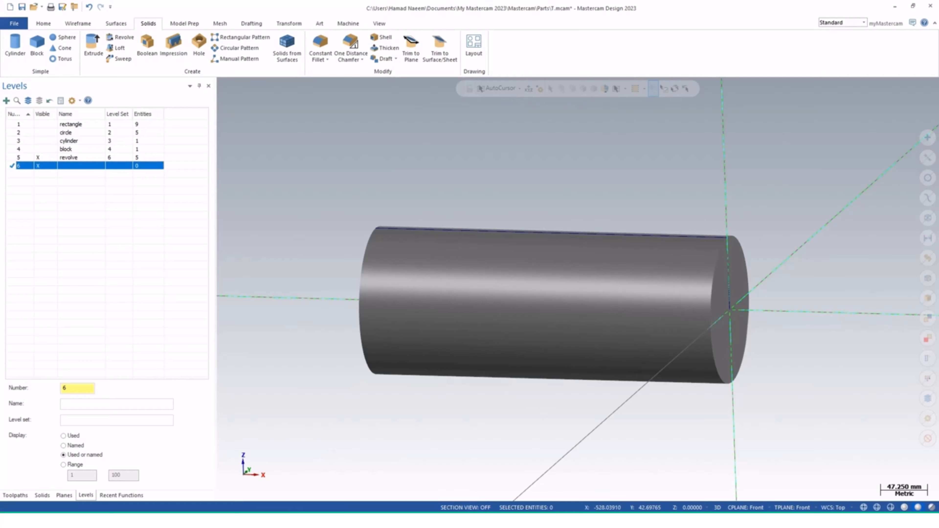
click(111, 404)
text(evolve 1)
key(Tab)
text(r)
text(7)
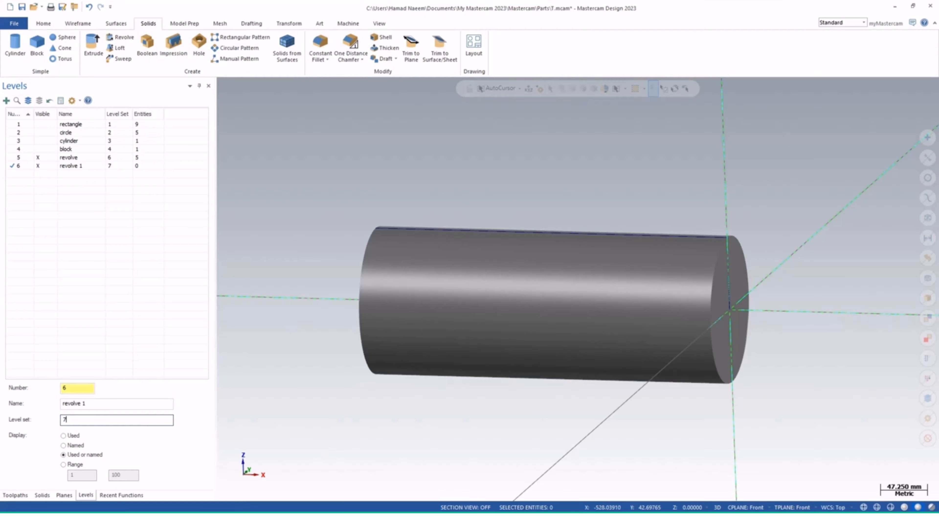
key(Return)
click(38, 157)
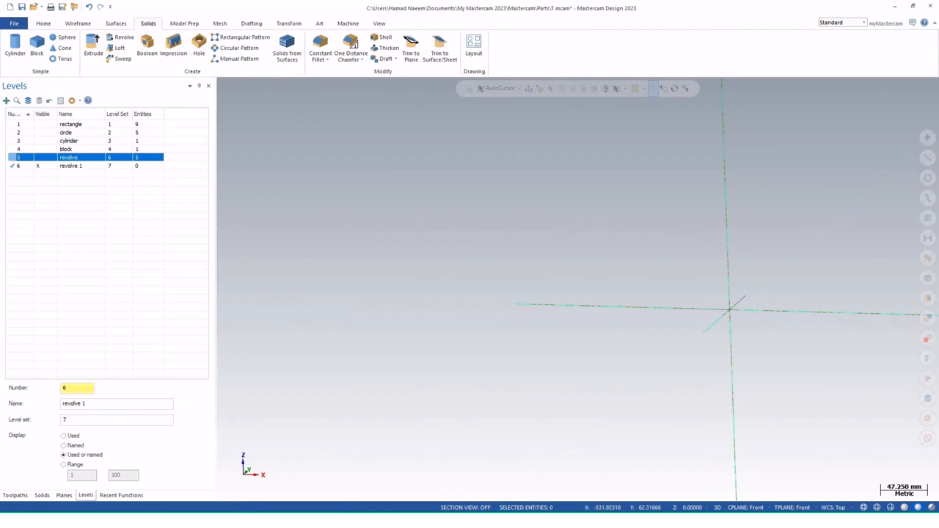
Switch to the Front view and, with Line Endpoints, draw a vertical line about 48 mm up from the origin
middle_drag(559, 358, 575, 358)
click(379, 23)
click(142, 36)
shift+middle_drag(492, 288, 329, 267)
click(77, 24)
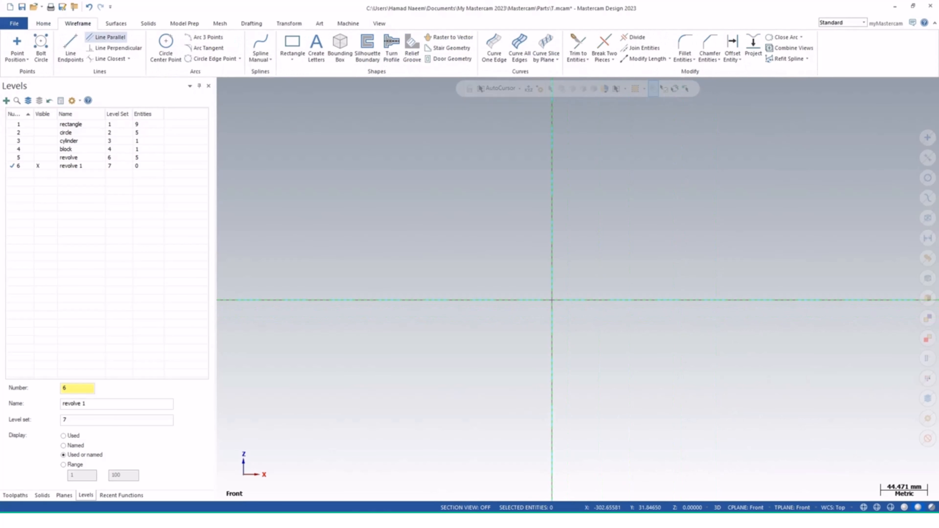
click(70, 48)
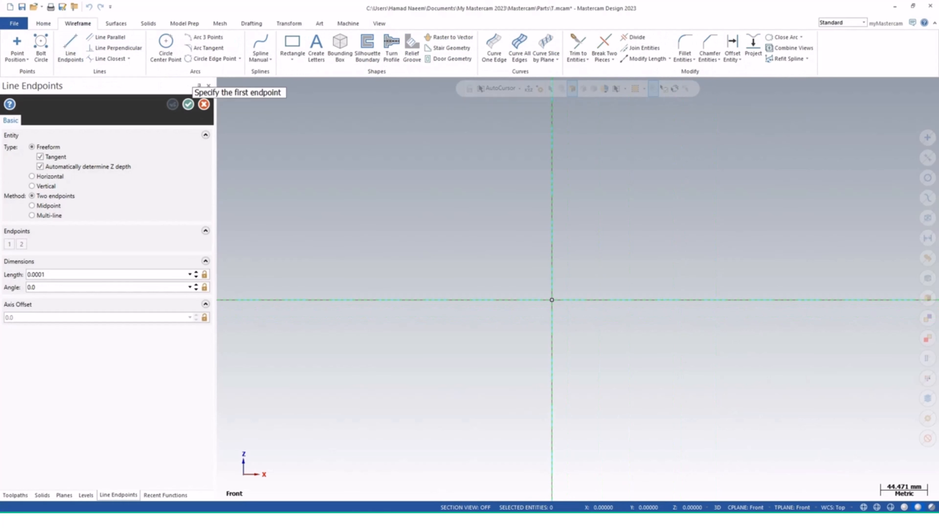
click(552, 299)
click(552, 249)
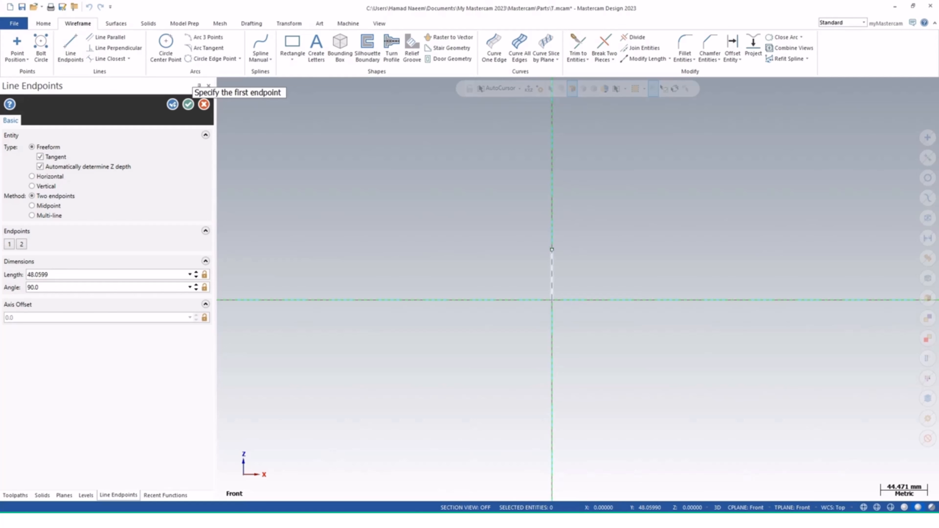
Draw a horizontal line about 77 mm leftward from its top, then switch to Multi-line and continue the stepped profile up and left
click(551, 249)
click(471, 249)
click(31, 215)
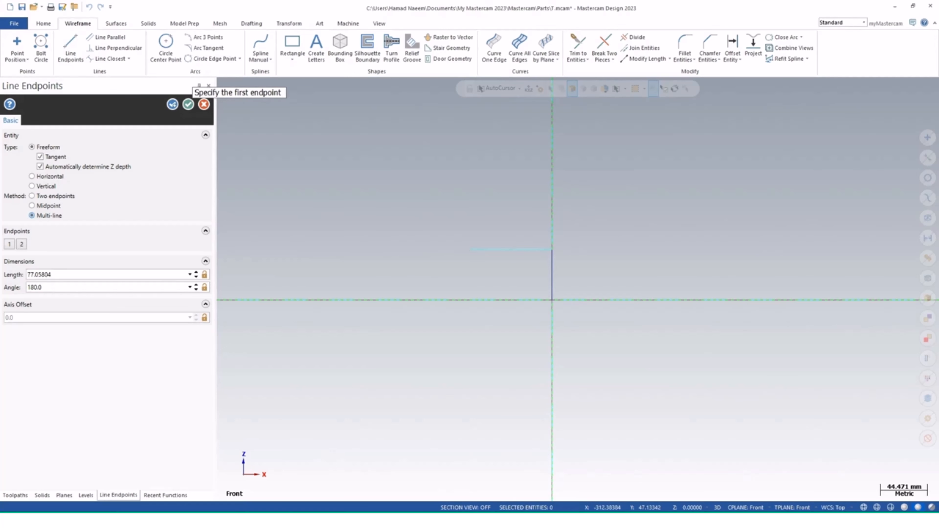
click(471, 249)
click(471, 212)
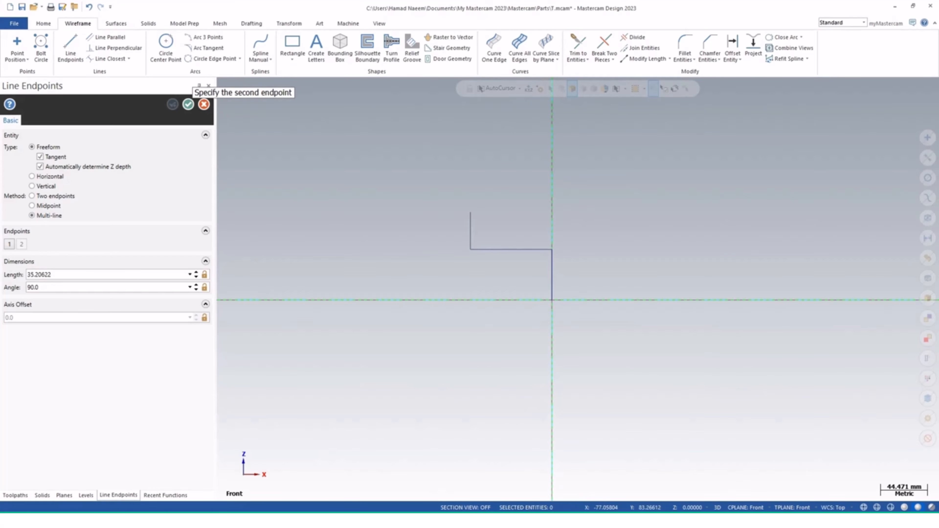
click(393, 213)
click(393, 172)
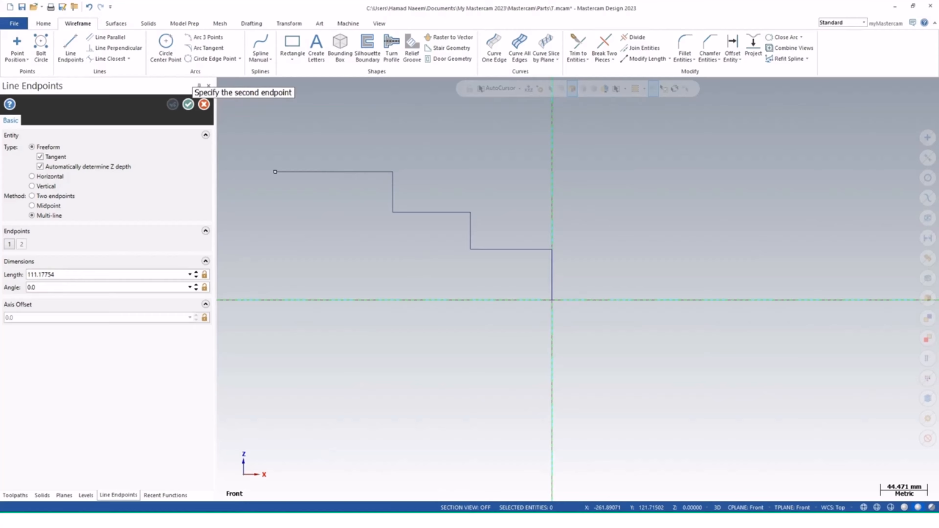
Continue the multi-line profile leftward with a sloped rise, a rectangular groove and a horizontal segment
middle_drag(275, 172, 494, 198)
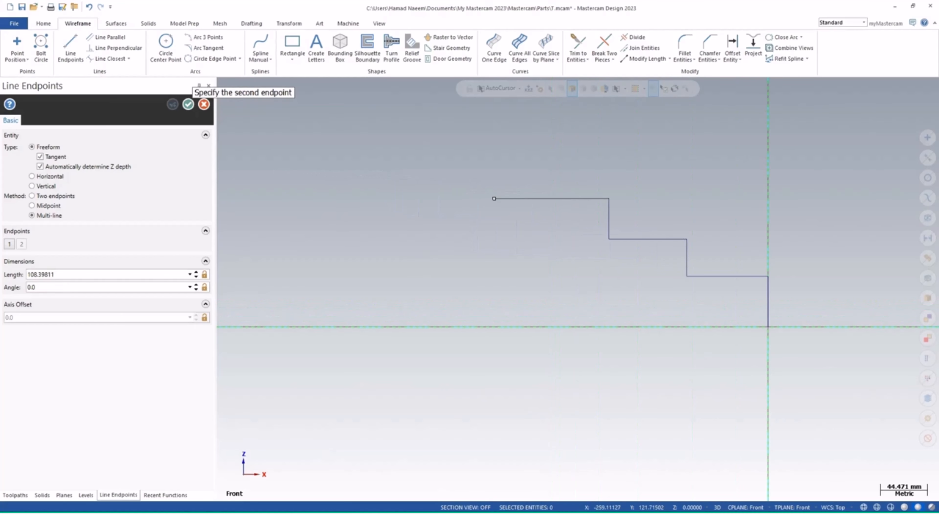
click(492, 199)
click(354, 165)
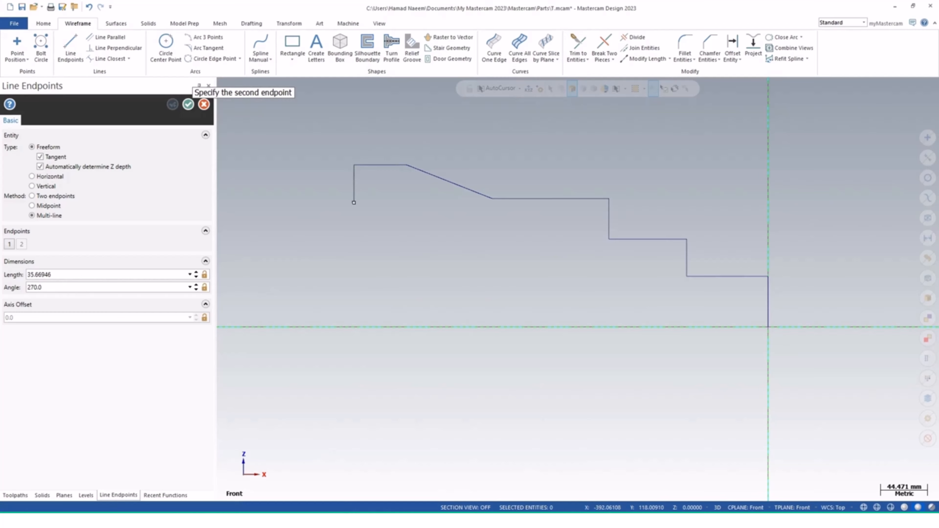
click(354, 202)
click(290, 202)
click(291, 166)
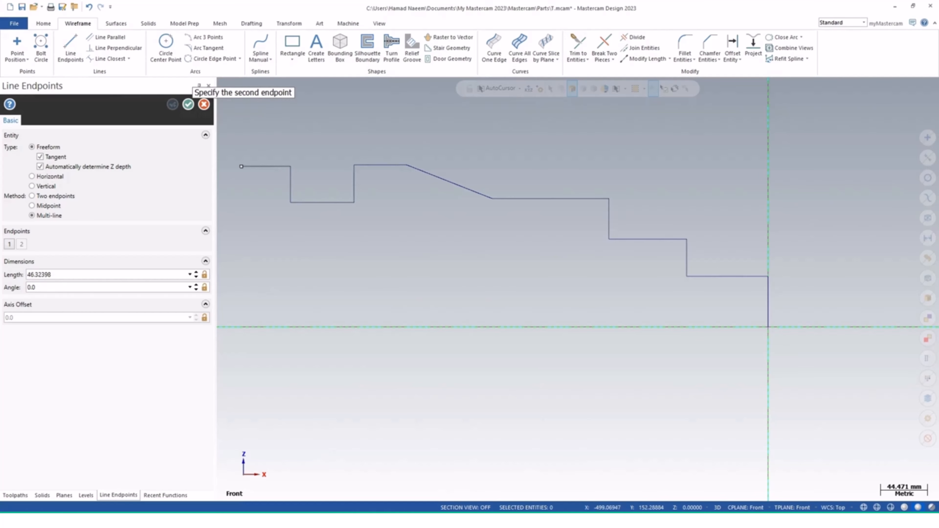
click(237, 166)
Add a V-shaped groove and a horizontal top segment, ending with a vertical line down past the axis
middle_drag(237, 183, 410, 187)
click(364, 208)
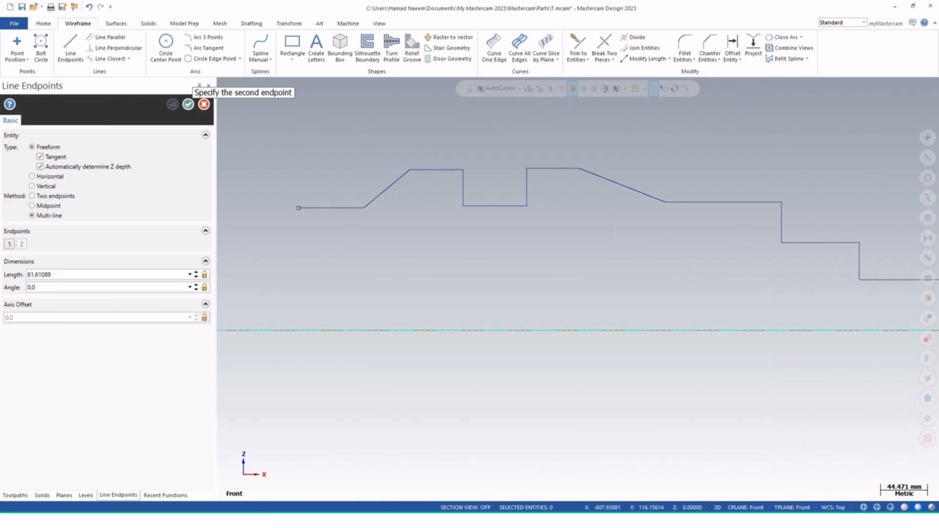
click(289, 207)
click(240, 166)
middle_drag(235, 177, 447, 177)
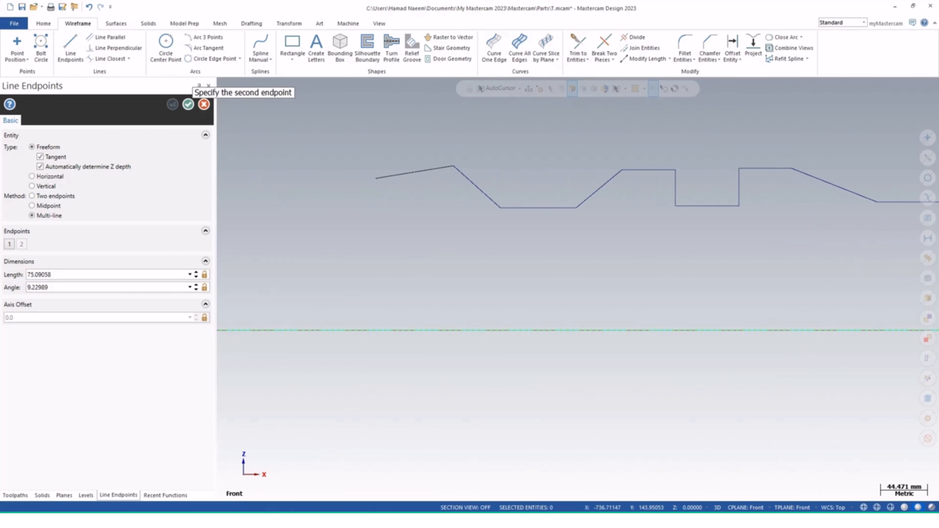
click(347, 166)
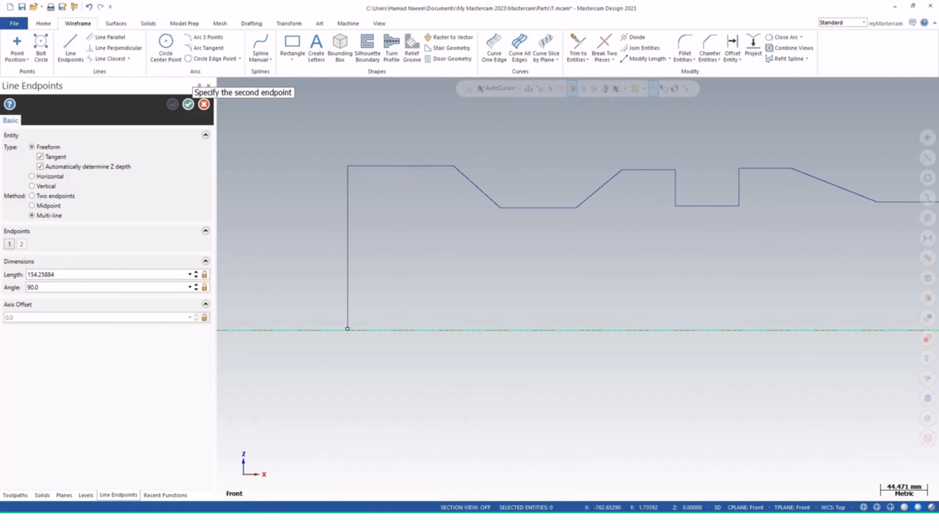
click(347, 344)
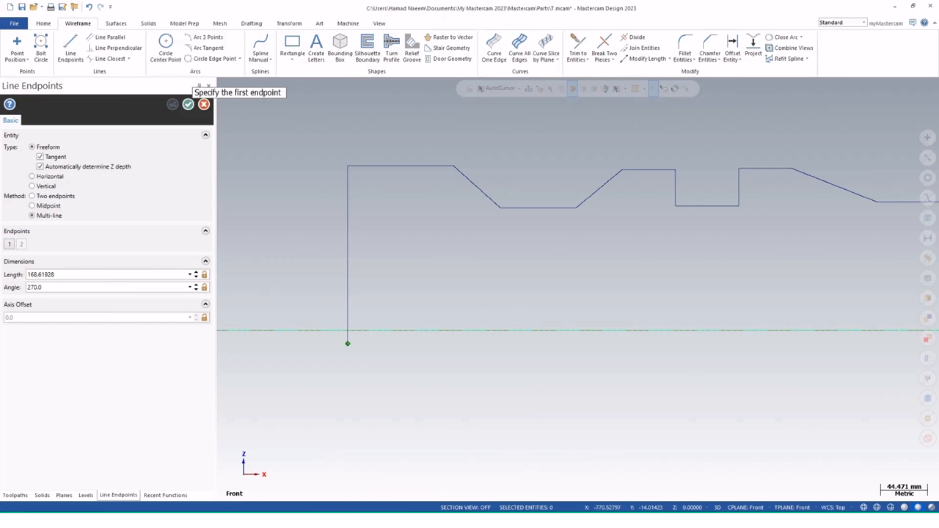
Draw a horizontal base line along the axis from the origin to beyond the profile's left end line
scroll(588, 364, down, 3)
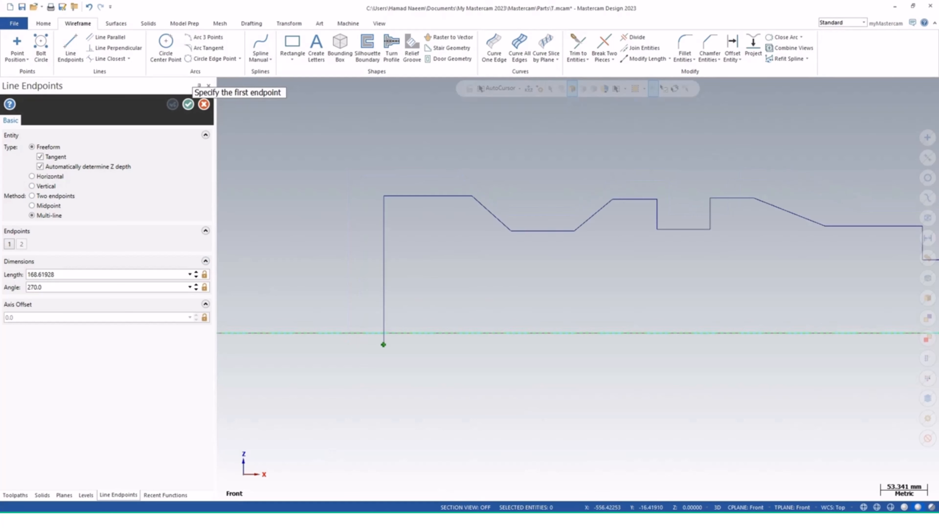
scroll(711, 371, down, 1)
middle_drag(711, 371, 583, 366)
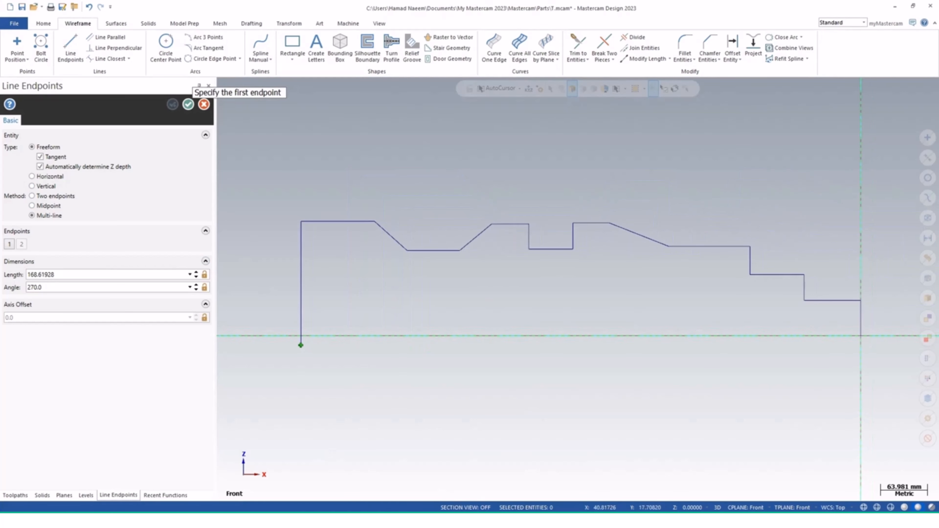
click(860, 336)
click(263, 336)
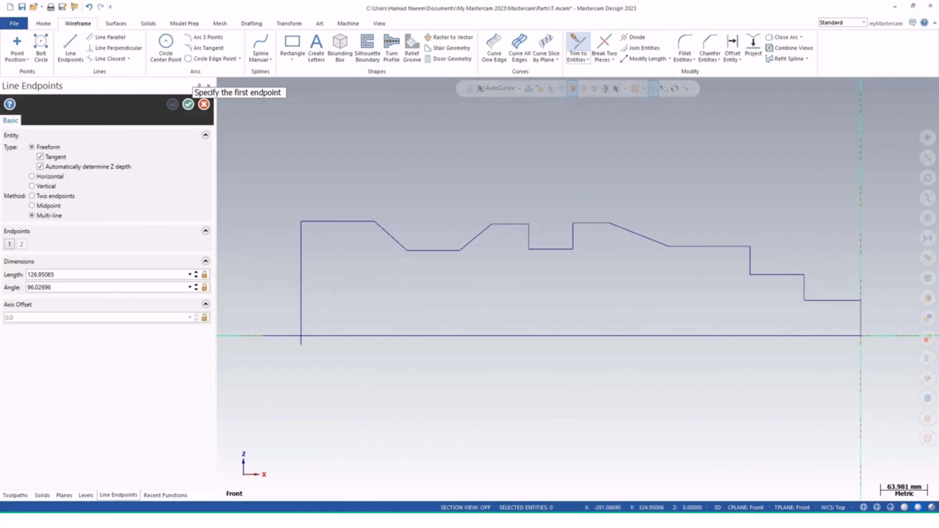
Trim the base line and the left end line at their intersection to close the profile
click(577, 46)
click(329, 335)
click(301, 320)
click(301, 319)
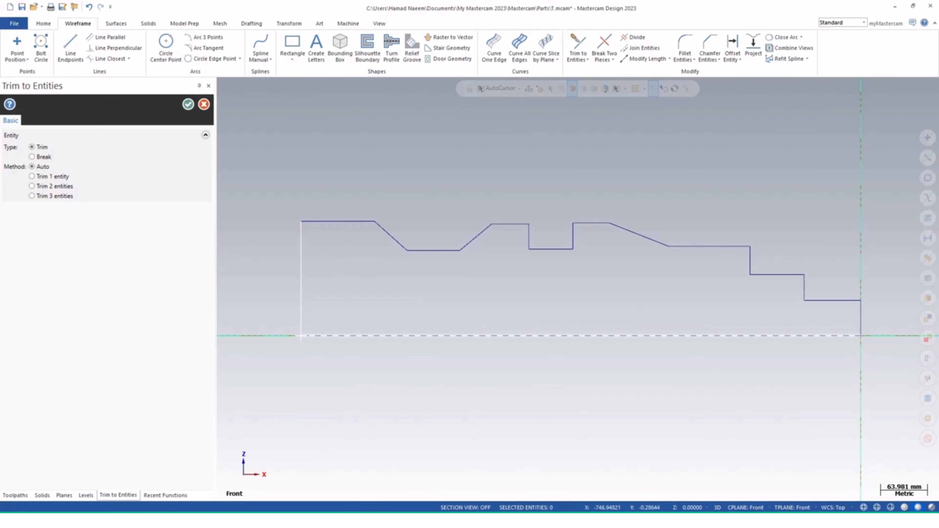
click(314, 336)
click(188, 104)
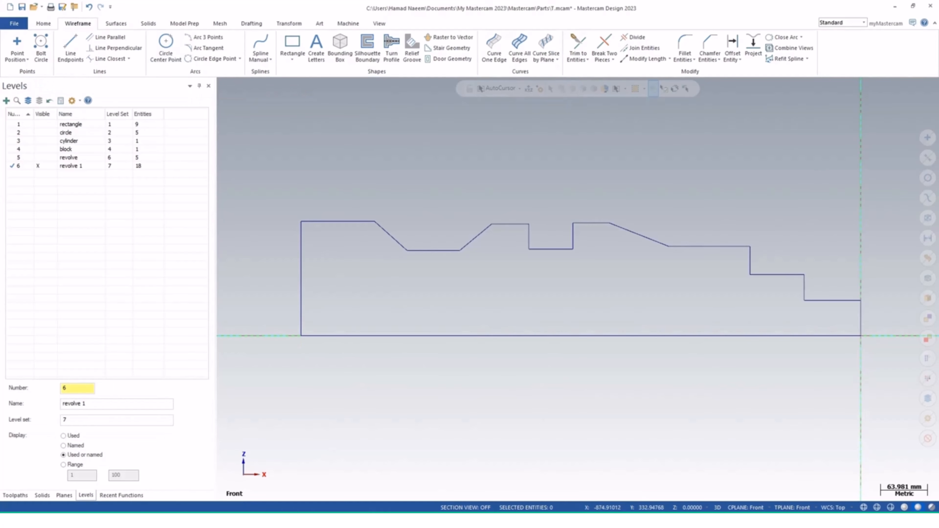
Revolve the closed profile 360° about the base line to create a solid
click(148, 23)
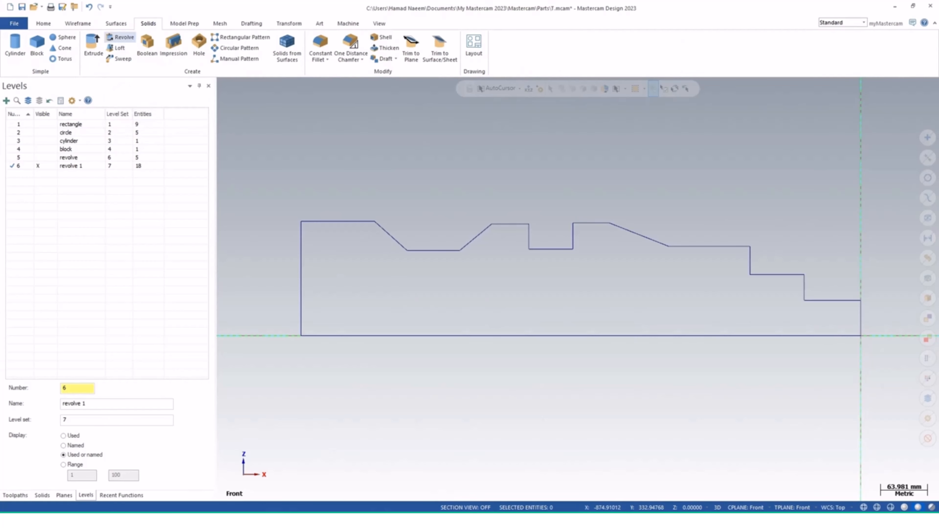
click(120, 37)
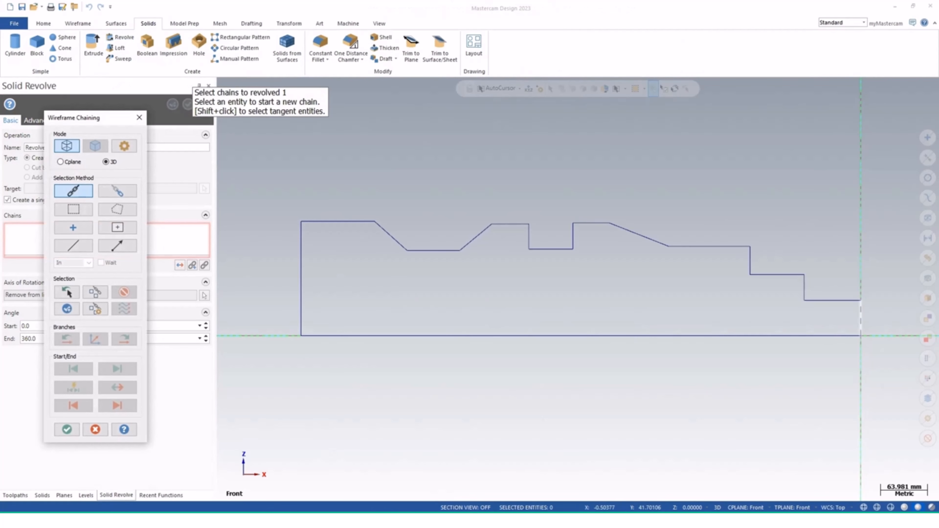
click(861, 319)
click(67, 429)
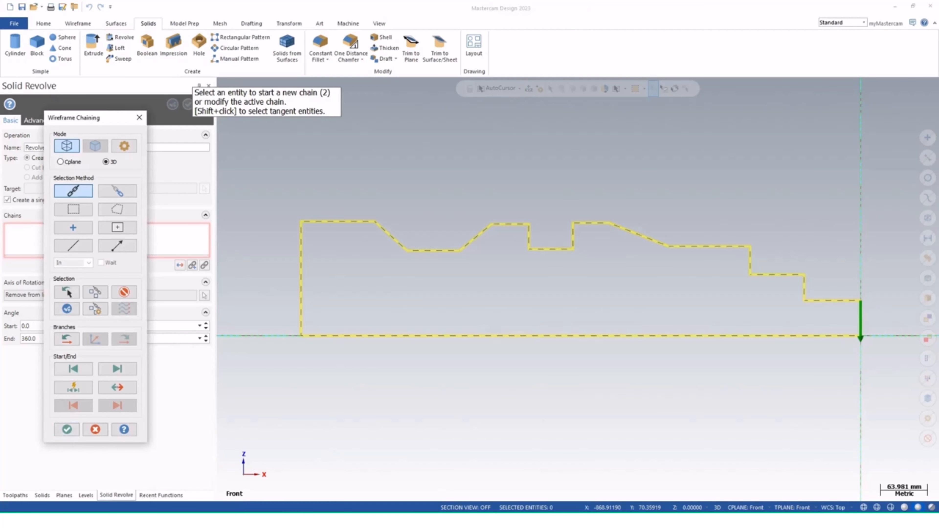
click(559, 336)
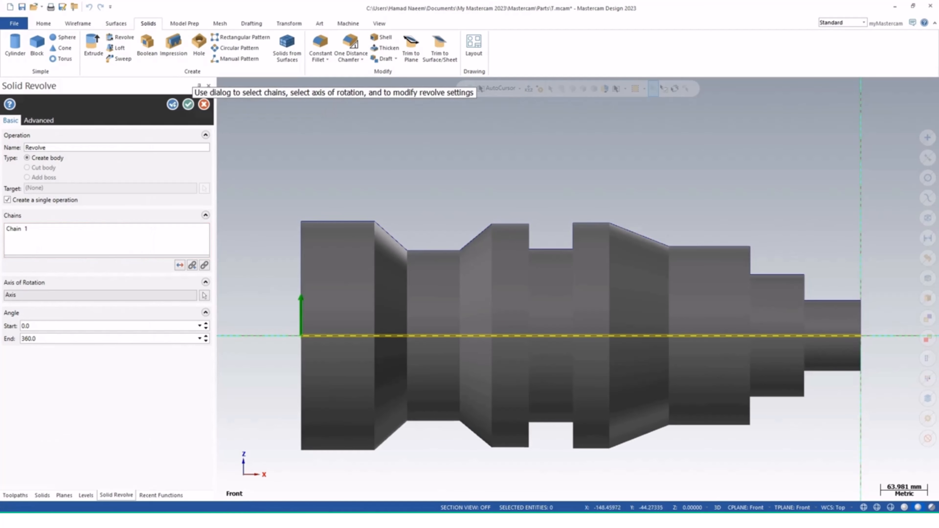
middle_drag(740, 365, 686, 389)
click(188, 105)
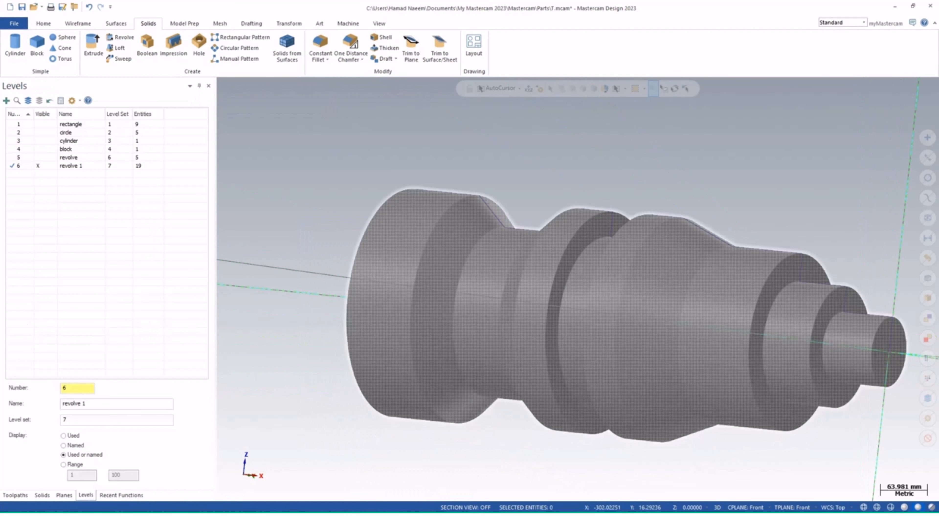
Create a new level 7 named loft with level set 8, and hide the revolve 1 level
mouse_move(720, 305)
shift+middle_down()
mouse_move(605, 282)
mouse_move(667, 290)
mouse_move(632, 320)
mouse_move(614, 321)
shift+middle_up()
shift+middle_drag(606, 281, 698, 302)
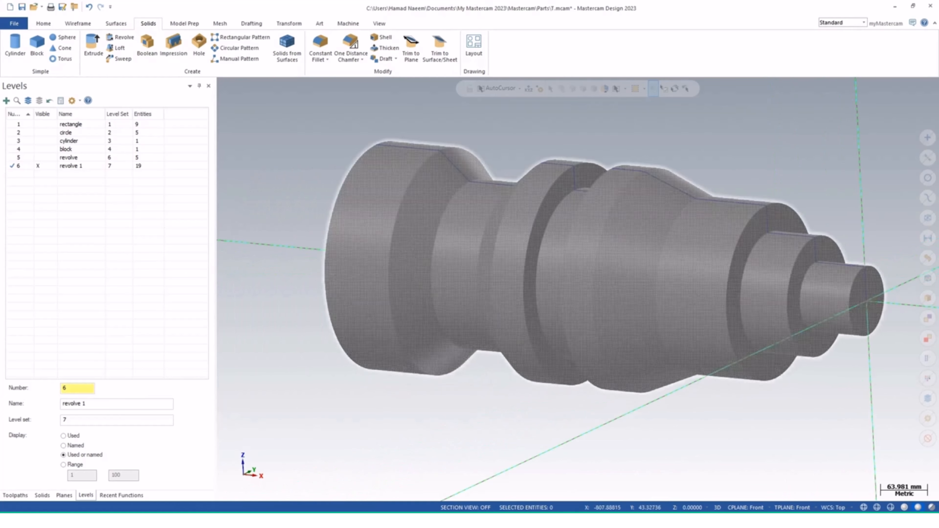
shift+middle_drag(589, 280, 538, 275)
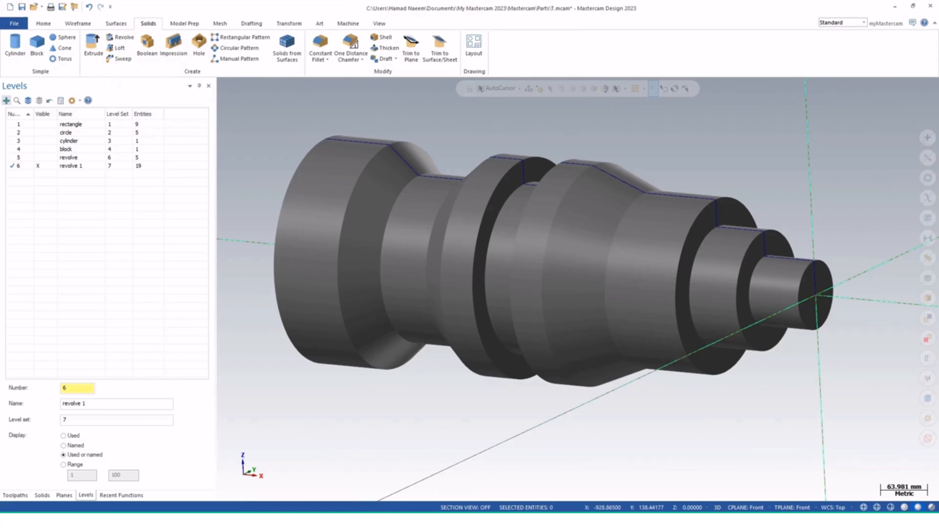
click(6, 100)
click(117, 404)
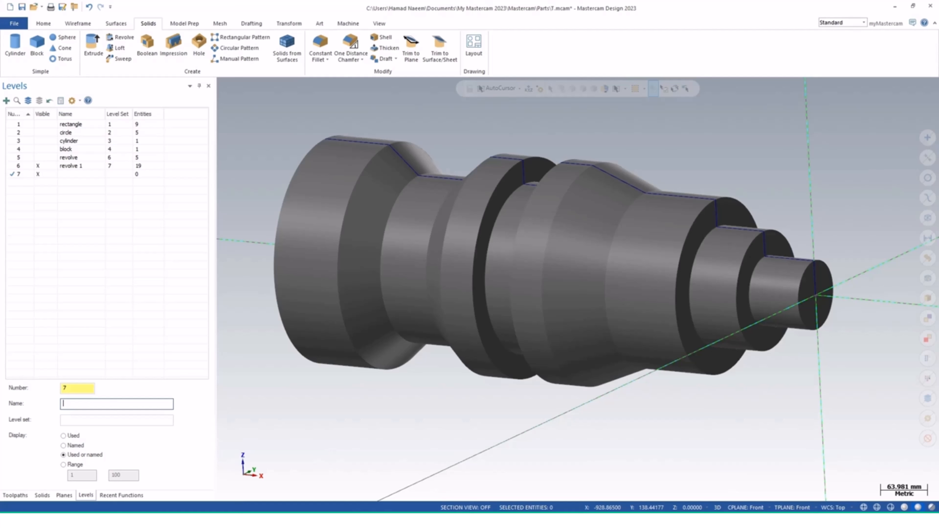
text(loft)
click(116, 420)
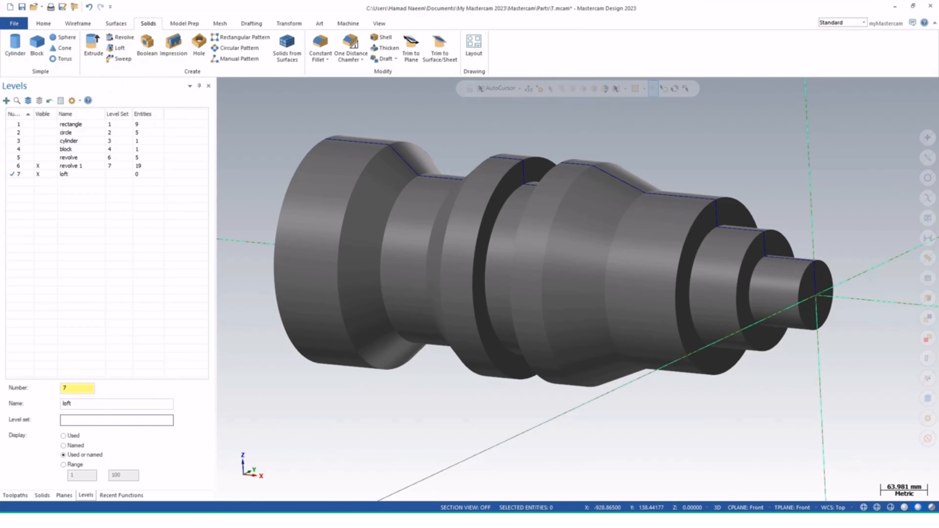
text(8)
key(Return)
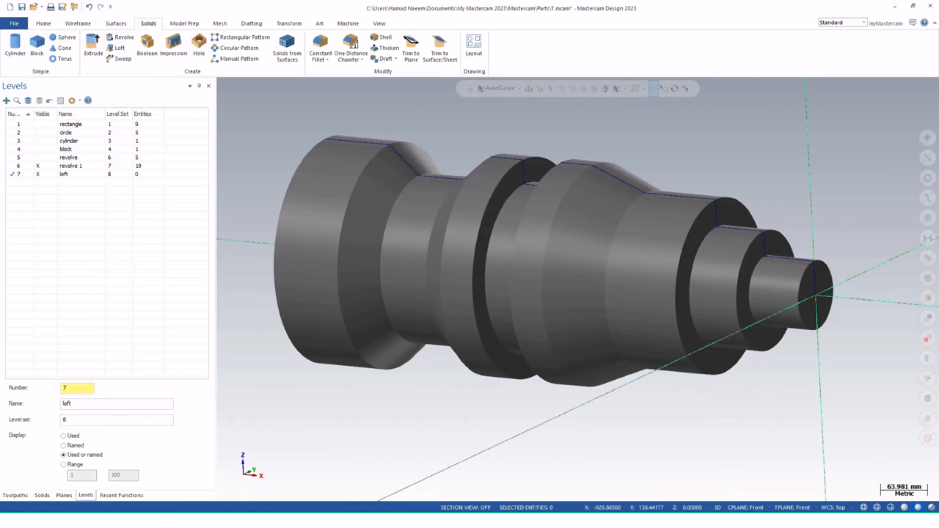
click(38, 166)
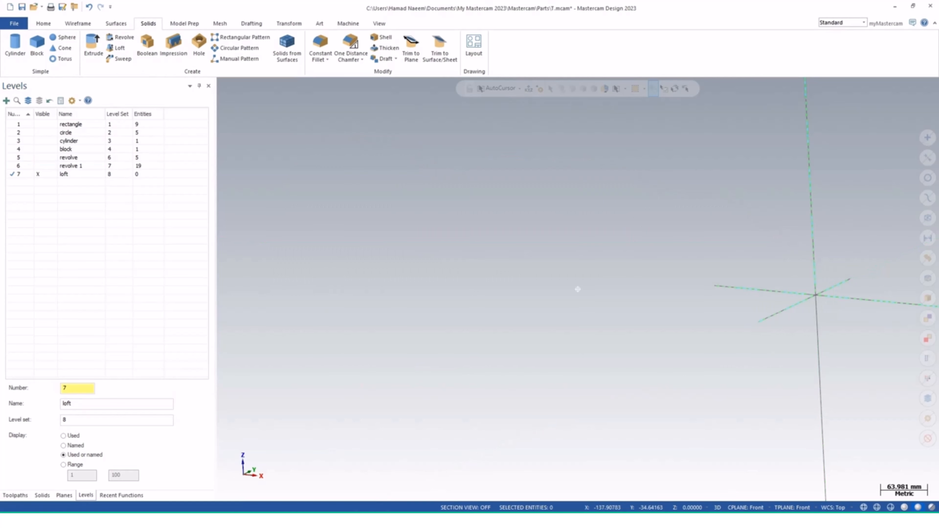
Set the construction plane to Top and draw a 150 × 150 mm rectangle centred on the origin
middle_drag(577, 289, 606, 285)
click(741, 507)
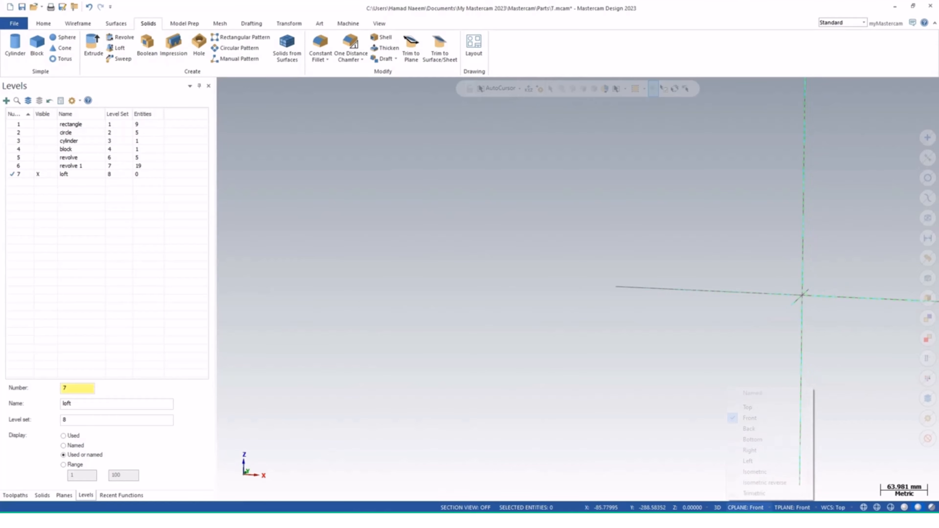
click(754, 407)
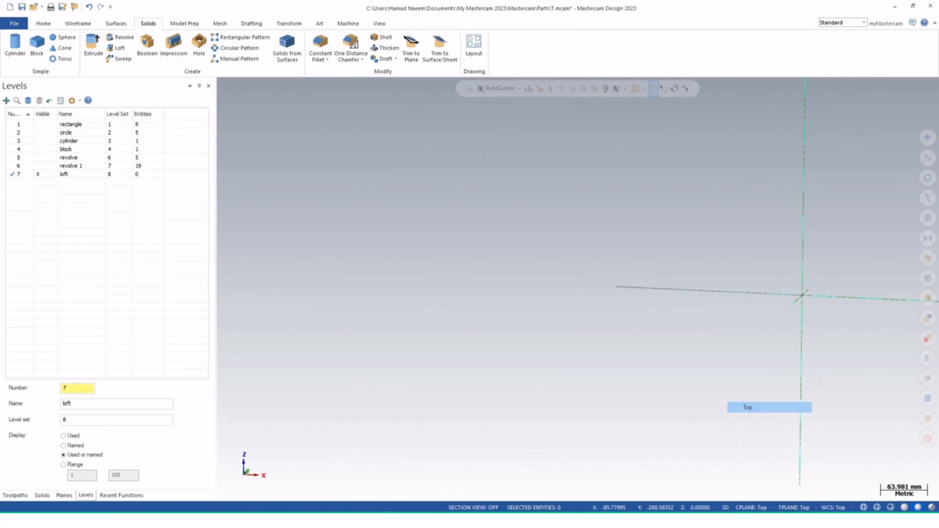
middle_drag(578, 290, 572, 295)
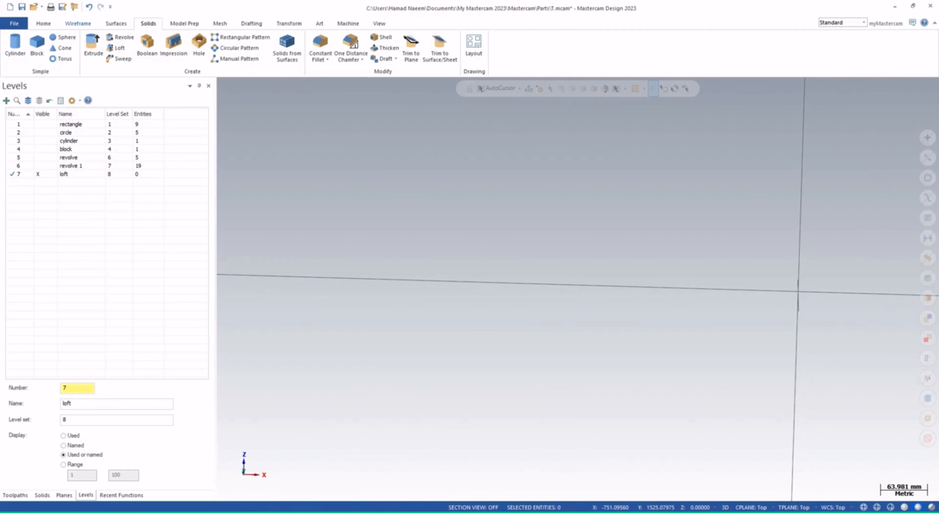
click(78, 24)
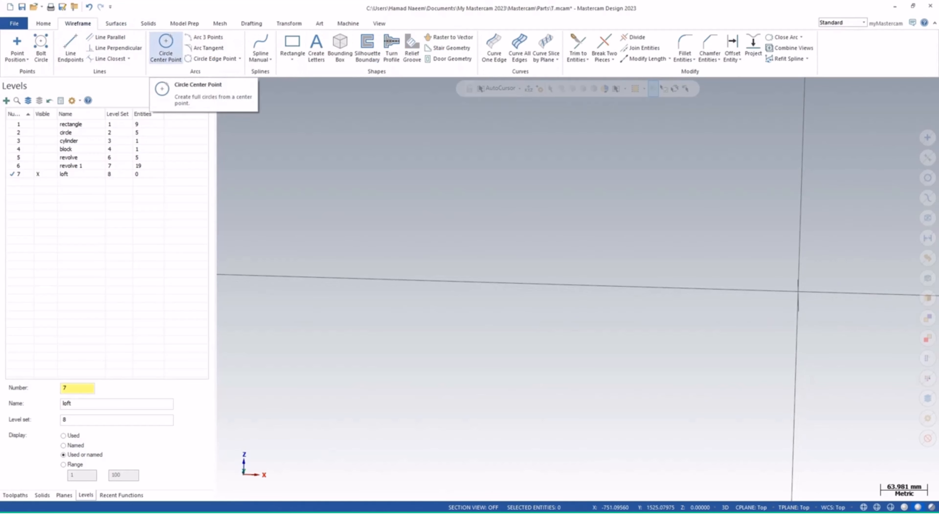
click(292, 46)
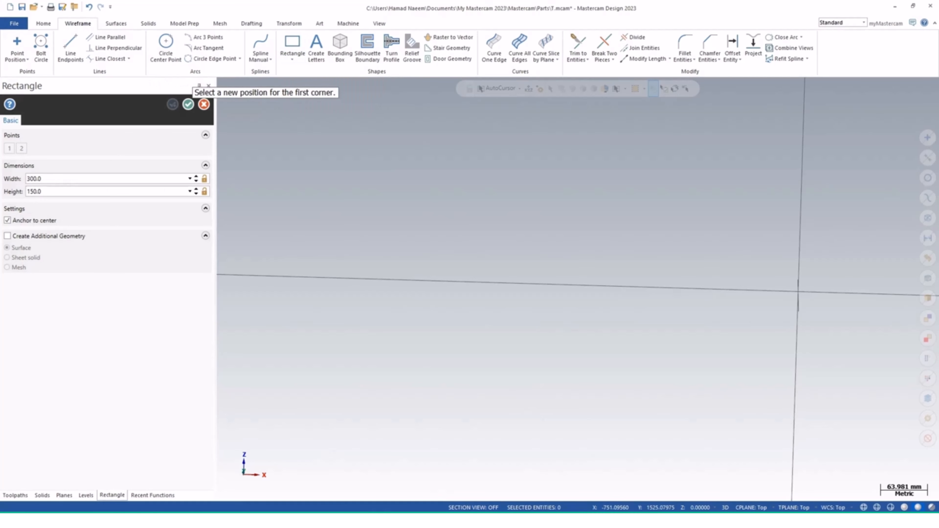
click(797, 292)
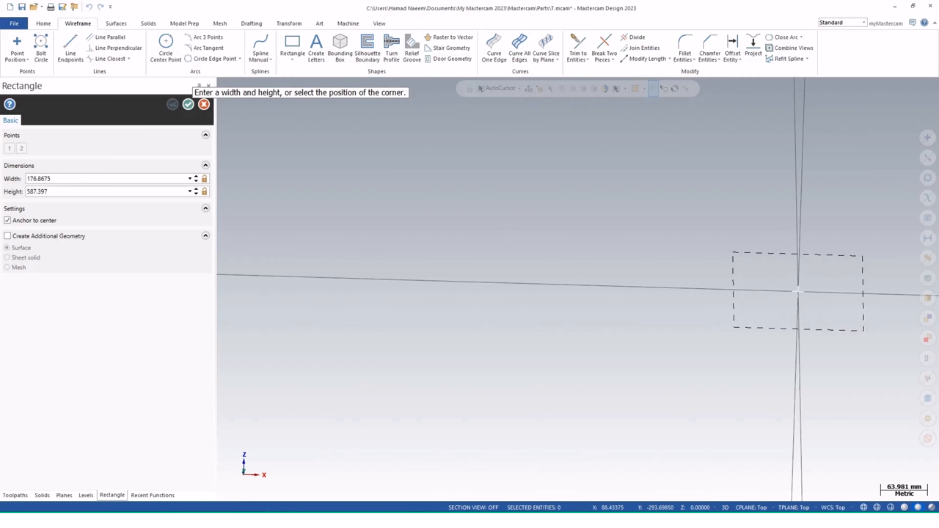
click(864, 331)
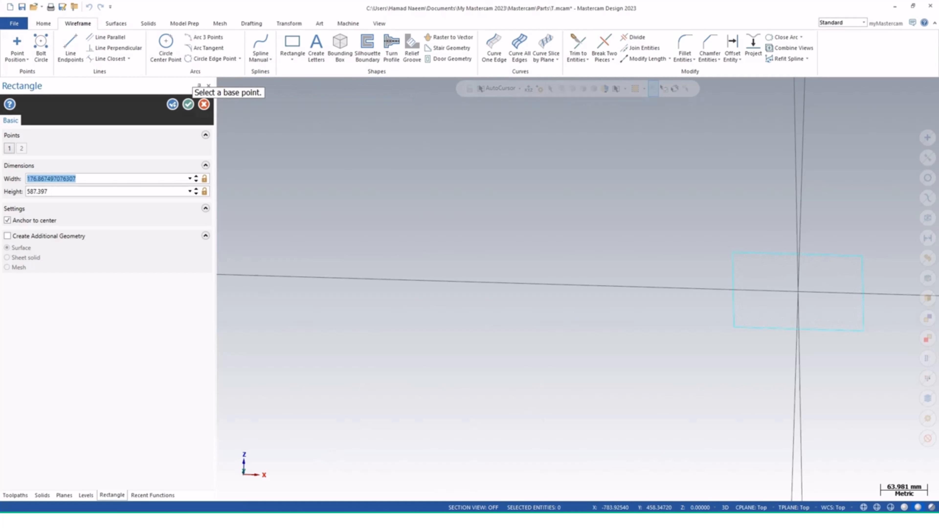
text(1)
key(Tab)
text(150.0)
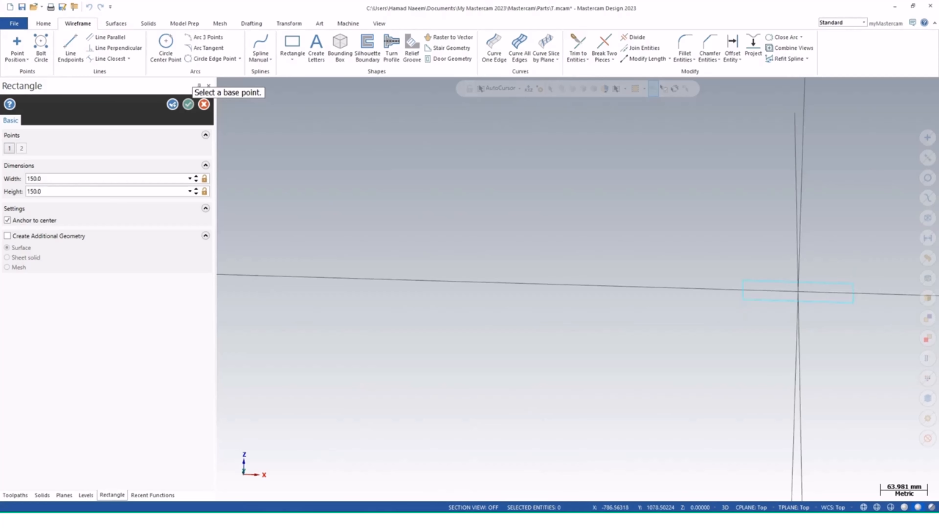
click(188, 105)
Switch the construction and tool planes to Front
mouse_move(578, 290)
middle_down()
mouse_move(578, 370)
mouse_move(576, 290)
middle_up()
shift+middle_drag(755, 324, 526, 317)
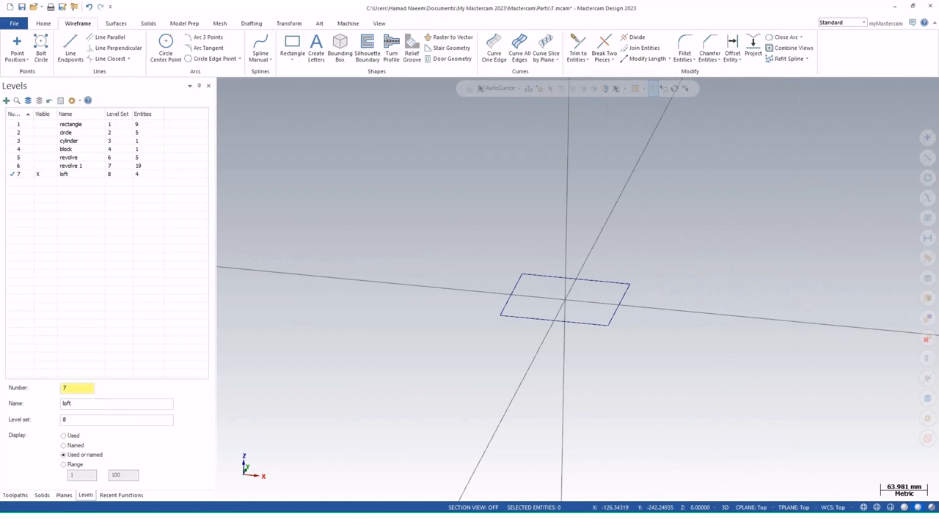
middle_drag(458, 393, 488, 343)
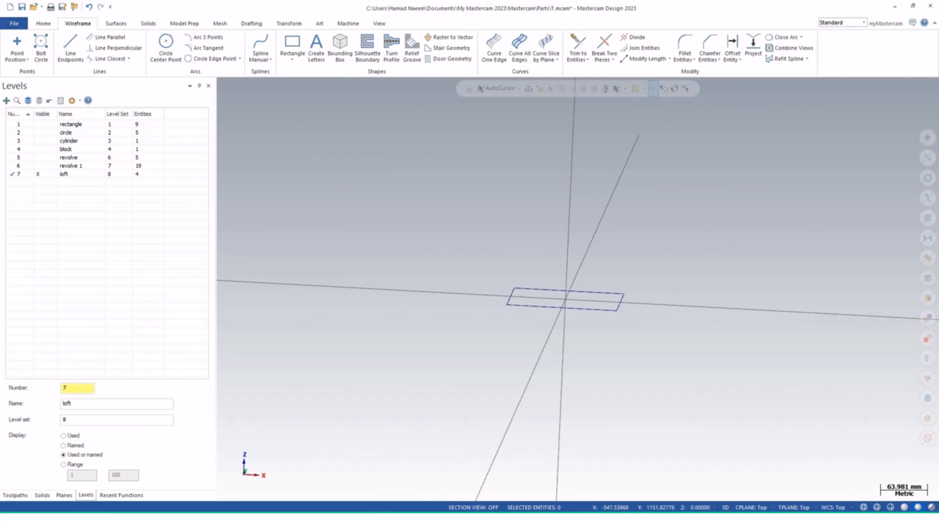
click(751, 507)
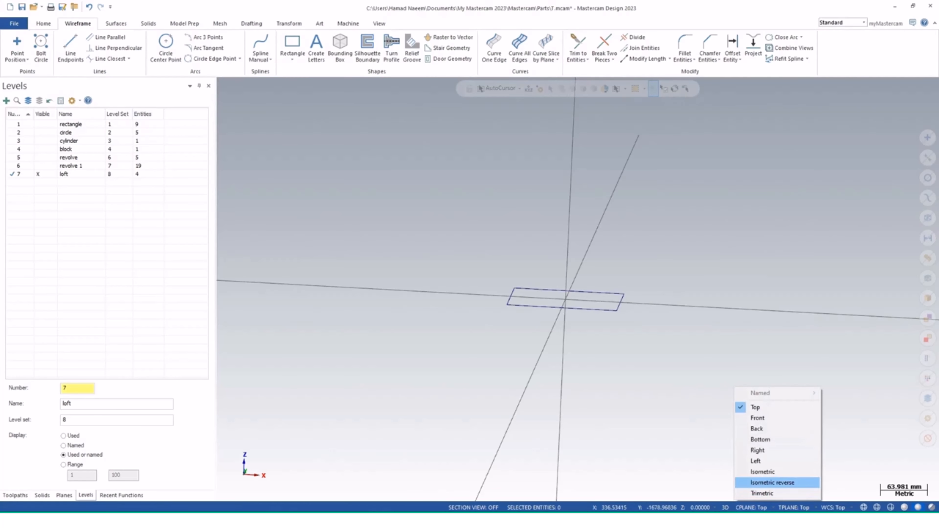
click(757, 418)
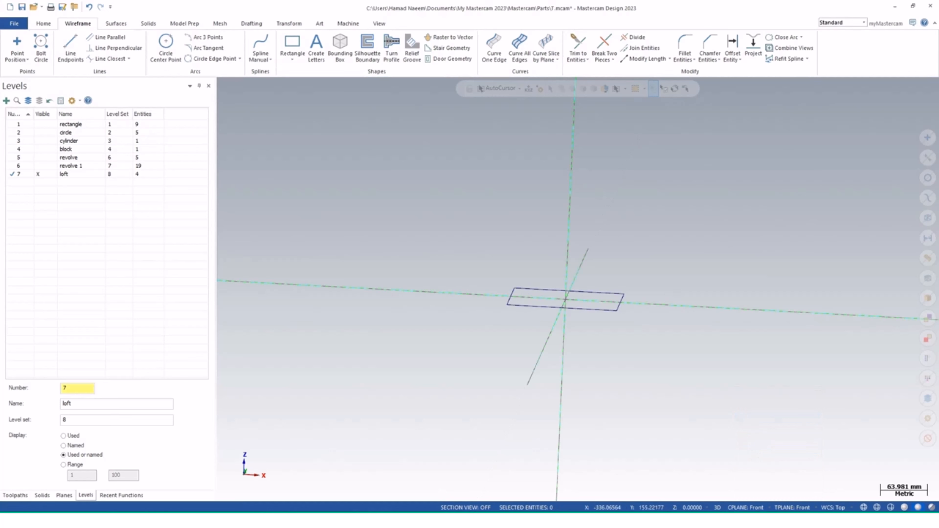
Draw a vertical line up from the origin, then delete it
click(71, 48)
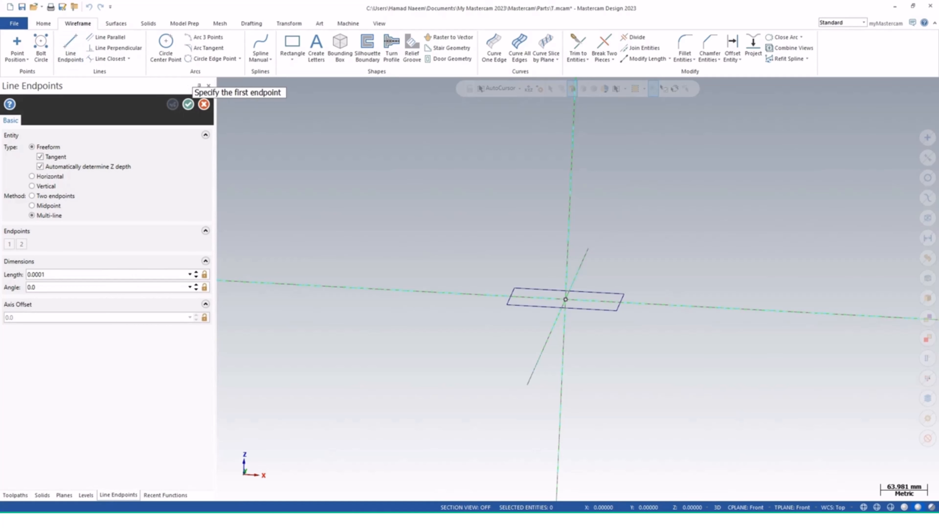
click(565, 300)
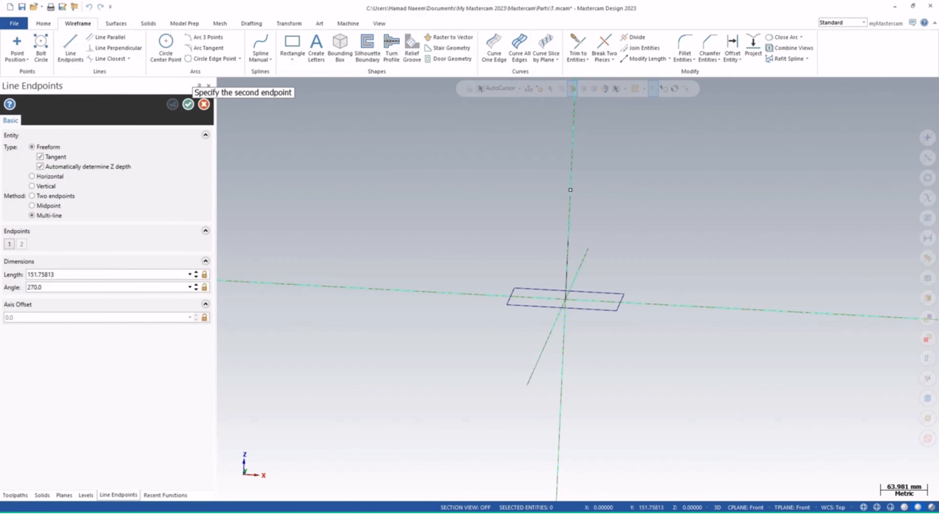
click(573, 146)
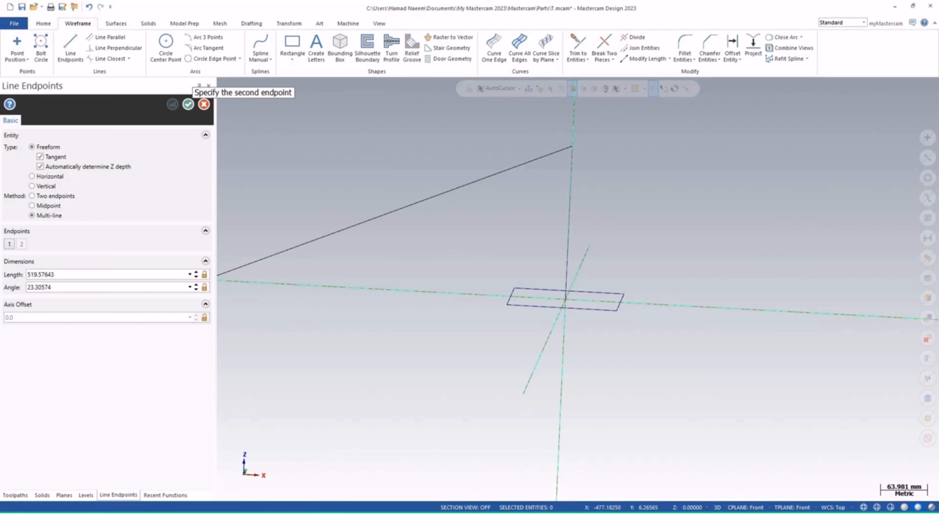
key(Escape)
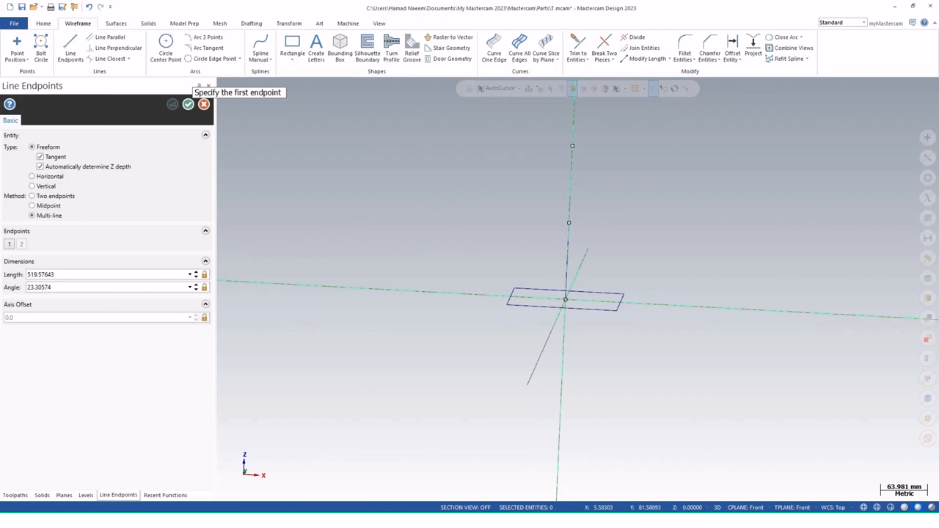
click(566, 299)
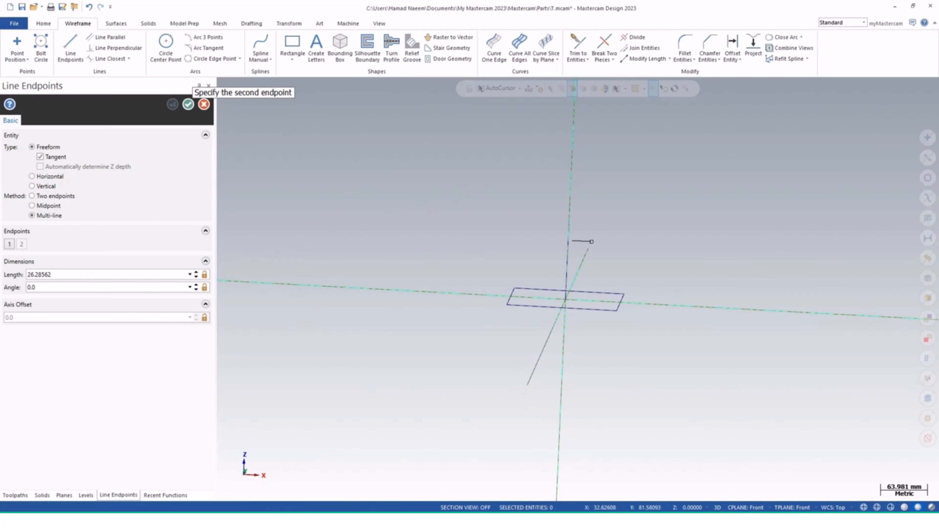
key(Escape)
click(570, 234)
key(Escape)
click(569, 239)
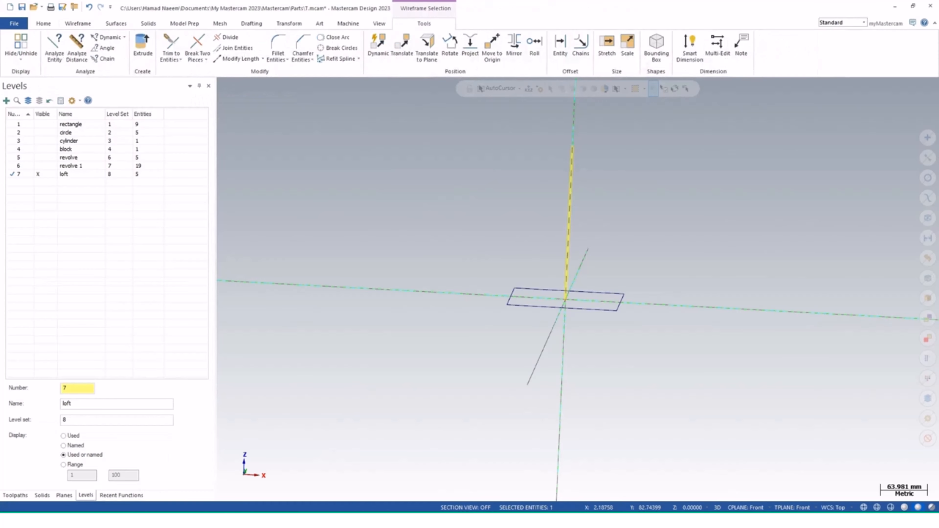
key(Delete)
Draw a vertical line 150 mm long up from the origin
click(70, 47)
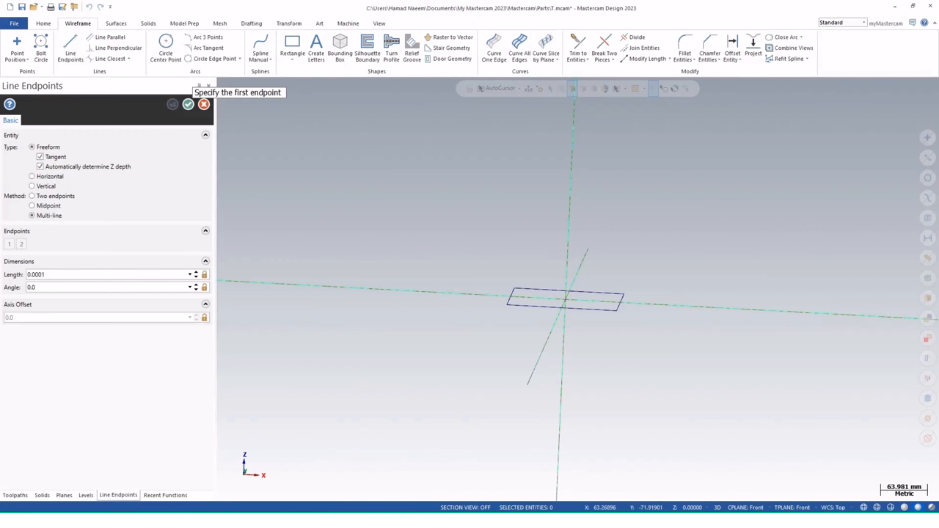
click(569, 228)
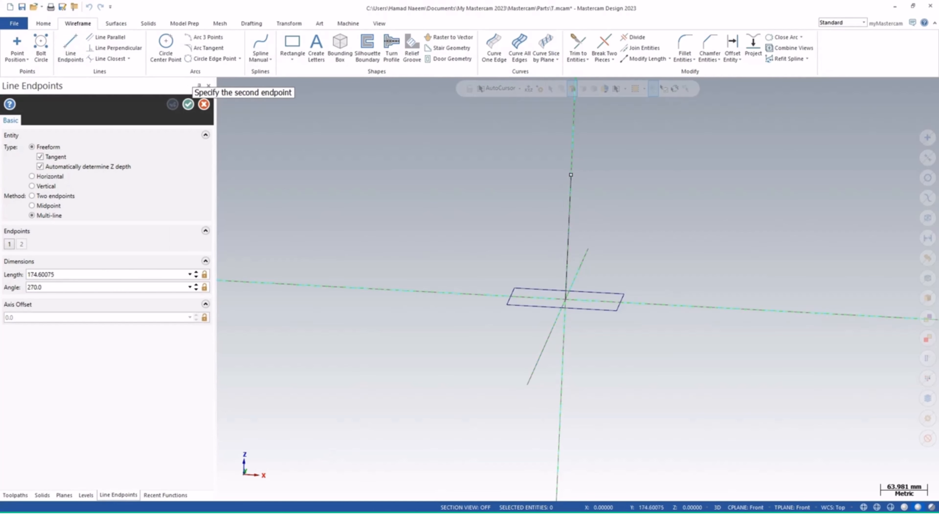
click(571, 169)
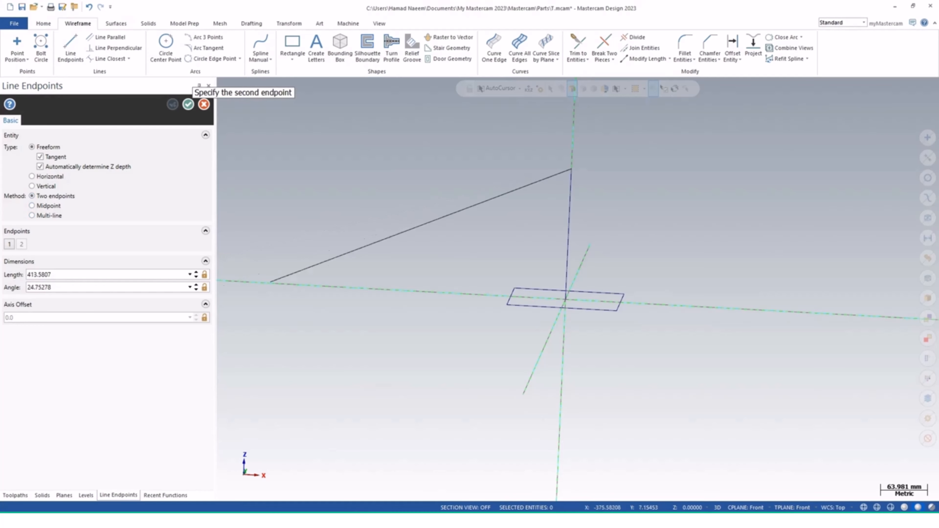
key(Escape)
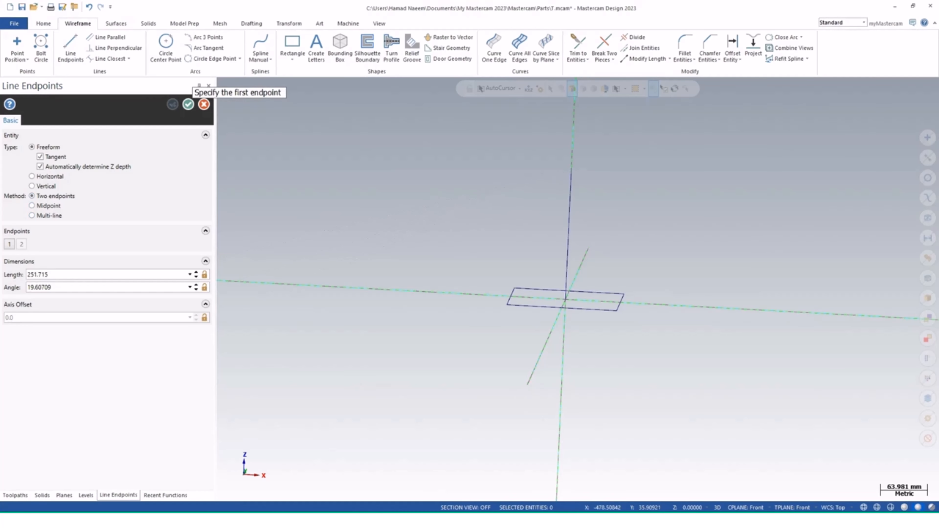
click(66, 274)
text(150)
key(Return)
click(188, 104)
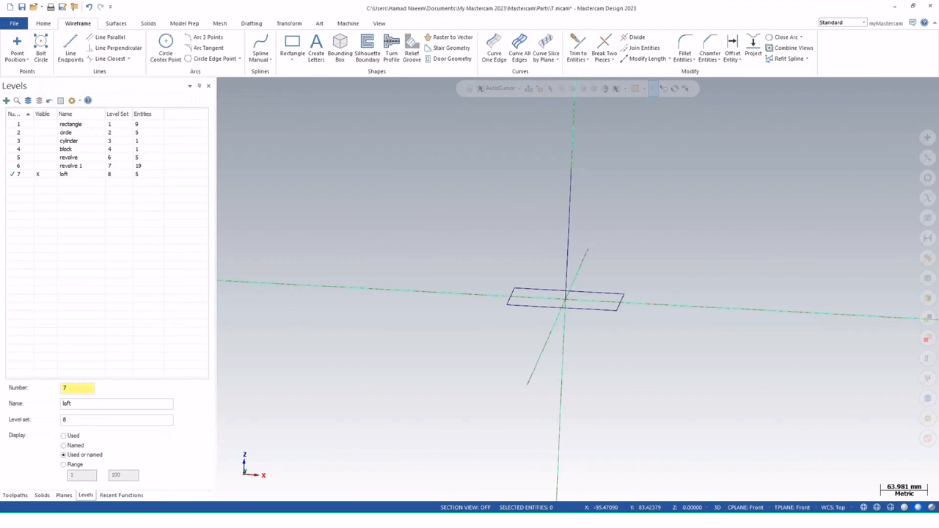
Create a new plane at the vertical line's top end with its origin at Z 250, then delete the vertical line
middle_drag(478, 235, 462, 236)
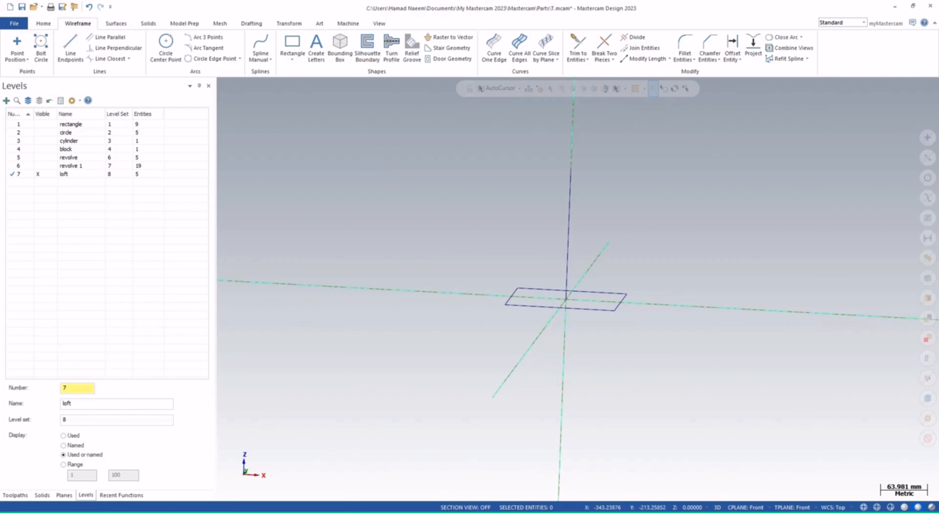
click(259, 470)
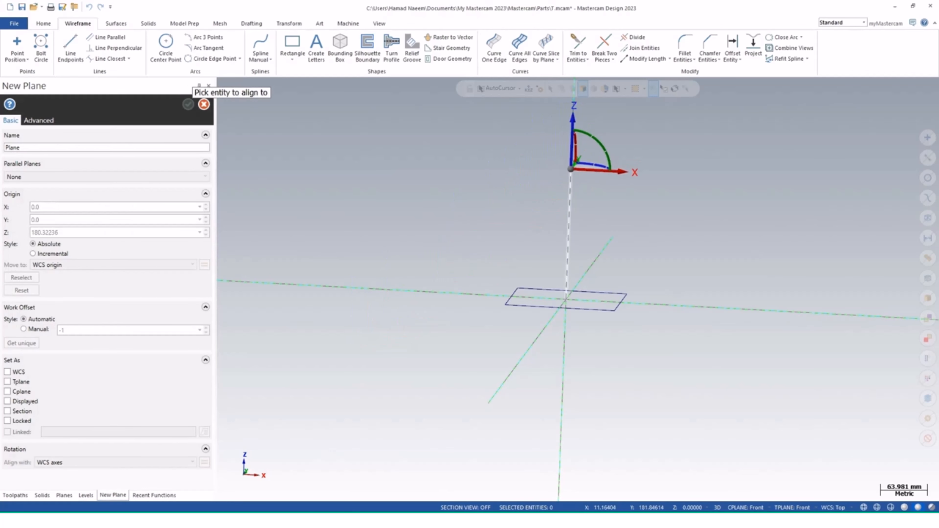
click(571, 169)
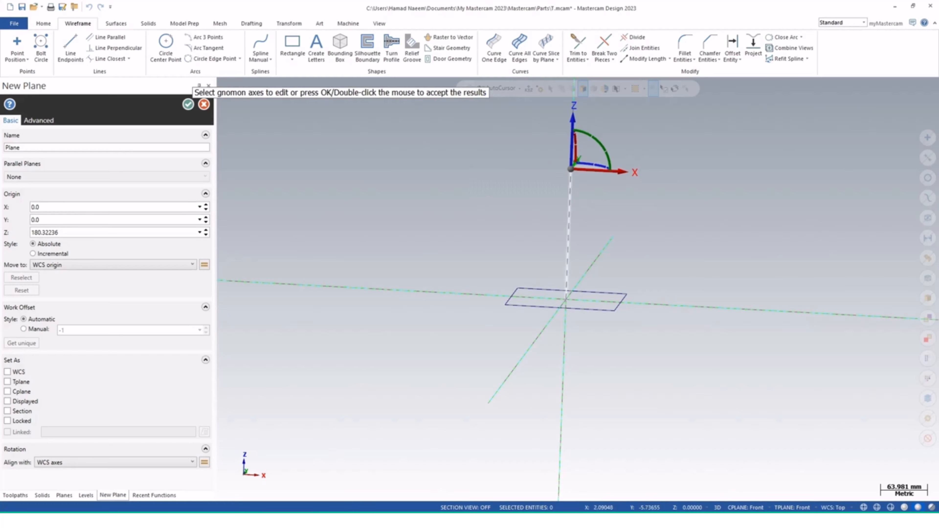
click(599, 170)
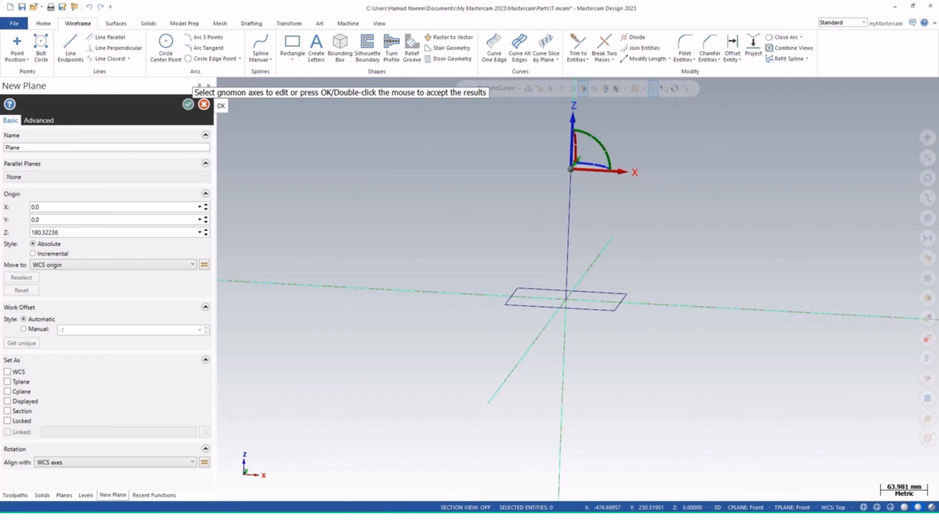
click(56, 232)
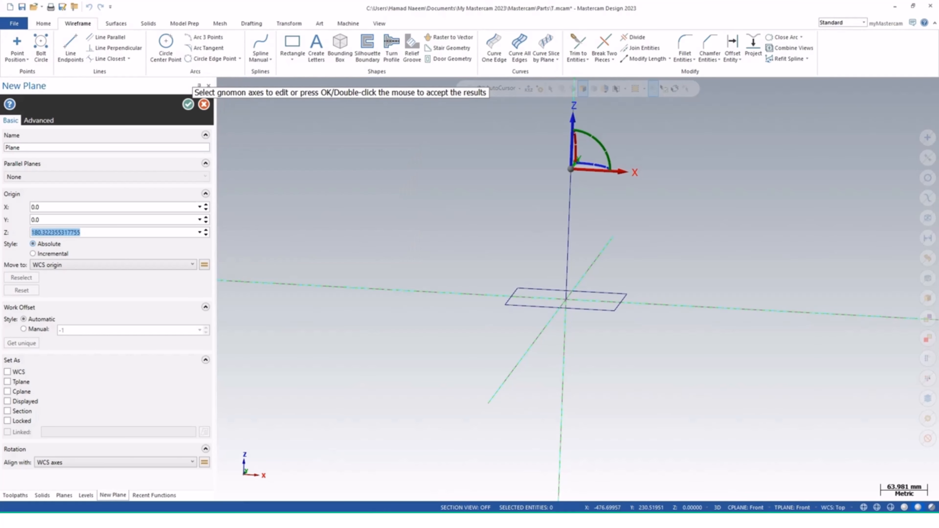
text(250)
key(Return)
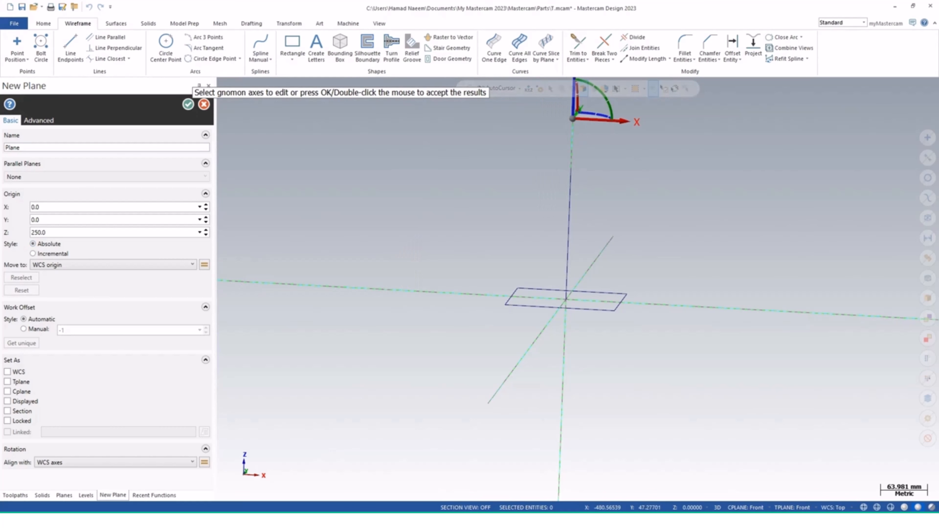
click(188, 104)
click(567, 259)
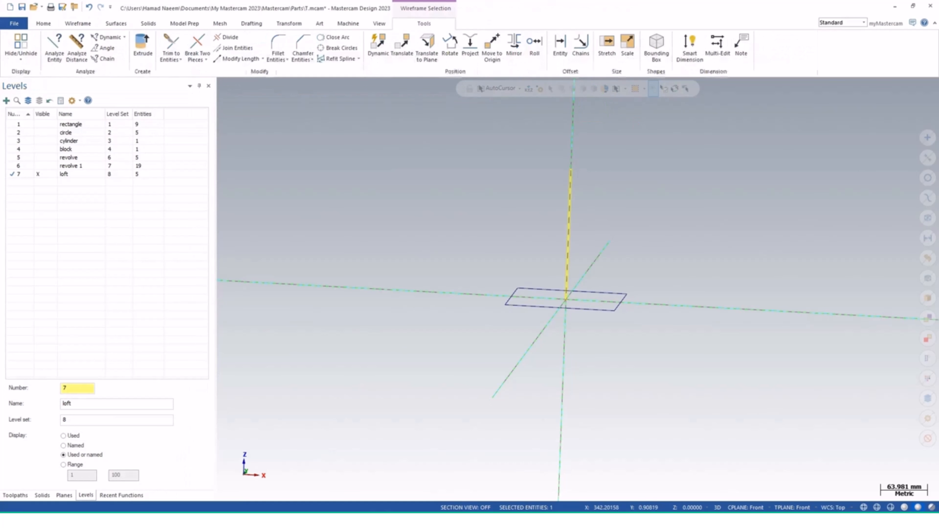
key(Delete)
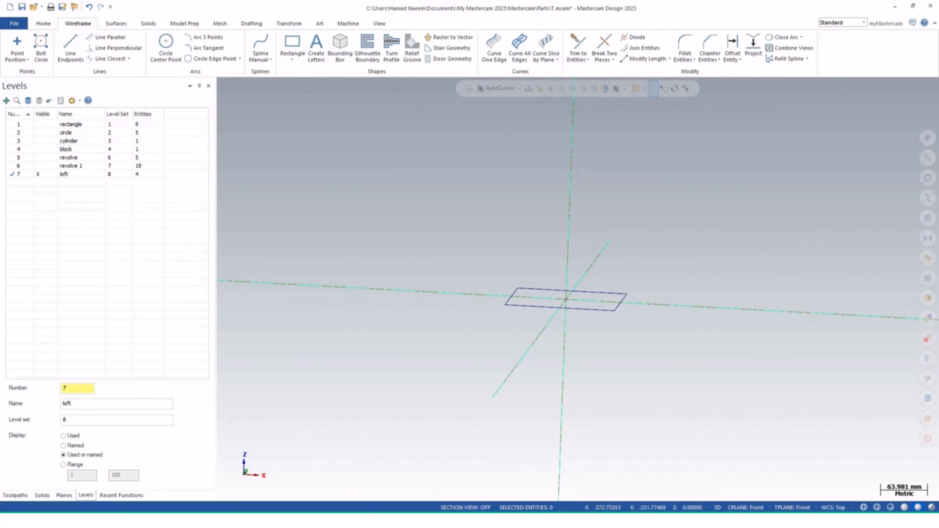
Set the new plane as the WCS, construction plane and tool plane
click(64, 495)
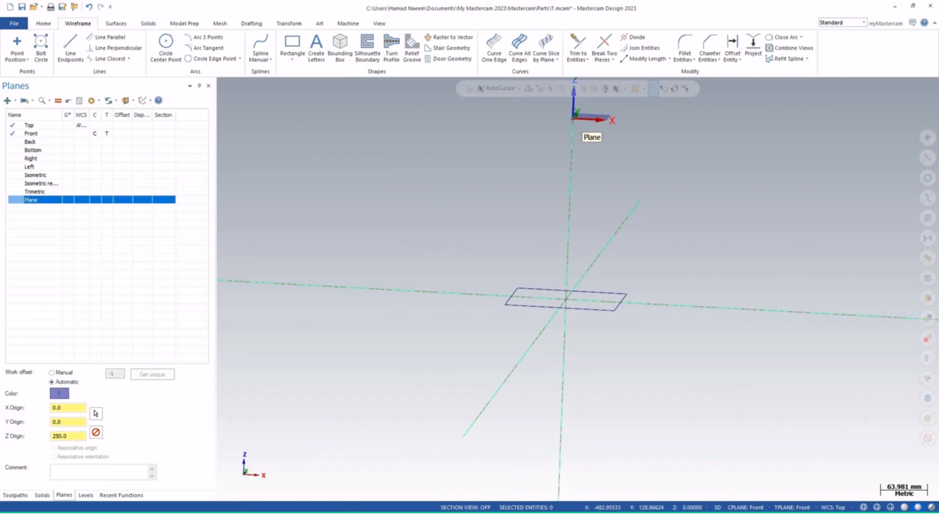
click(81, 200)
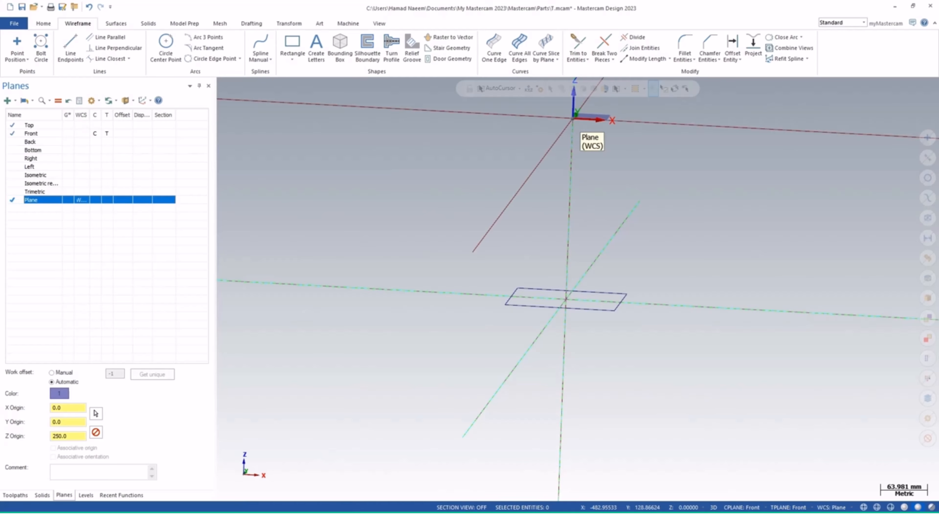
click(58, 100)
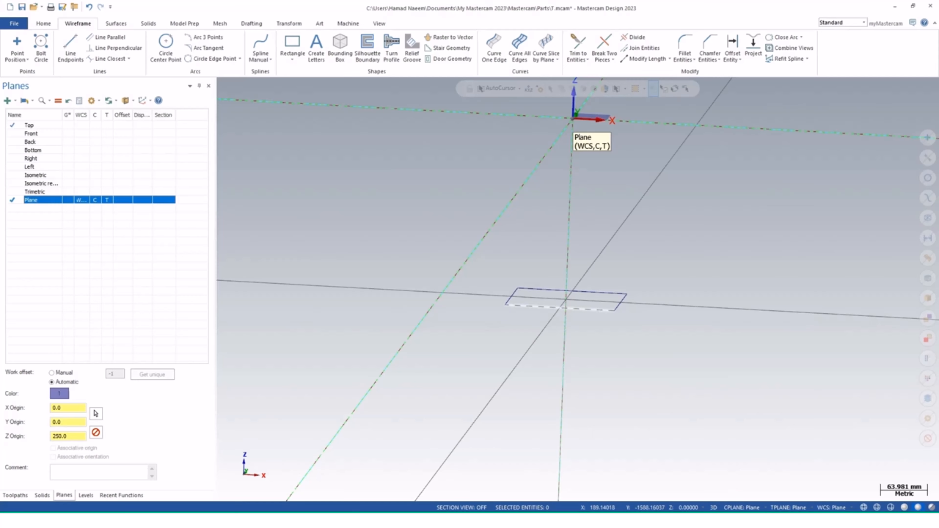
shift+middle_drag(571, 163, 572, 239)
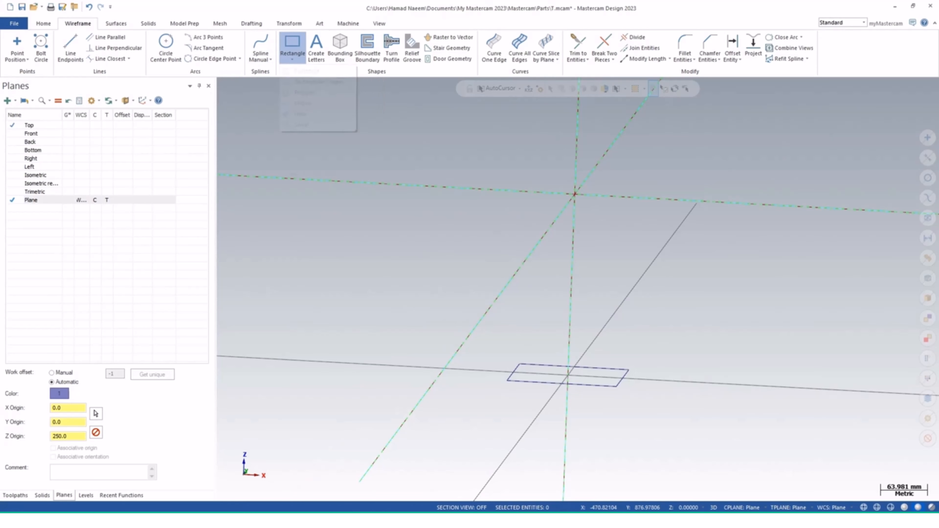
Draw an 8-sided polygon of radius 50 mm with a center point, centred on the new plane's origin, viewed from top
click(292, 59)
click(304, 92)
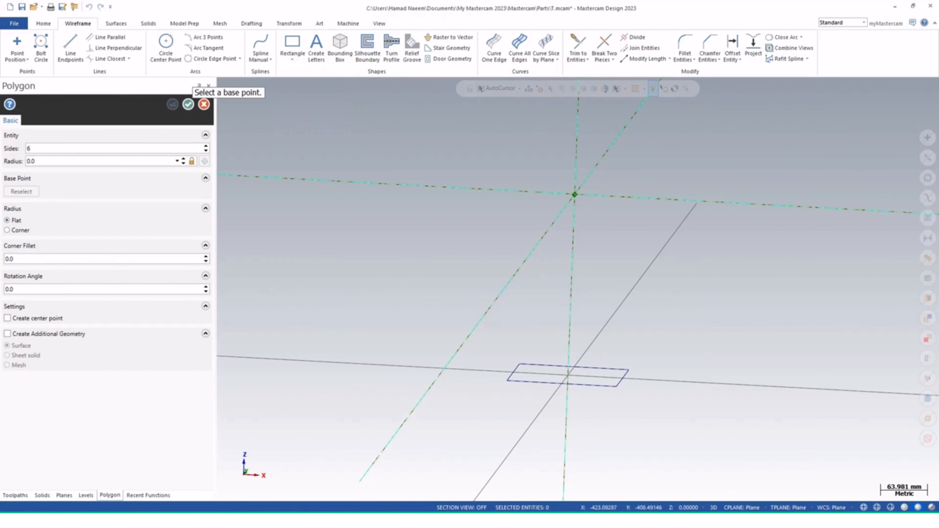
click(7, 318)
click(575, 194)
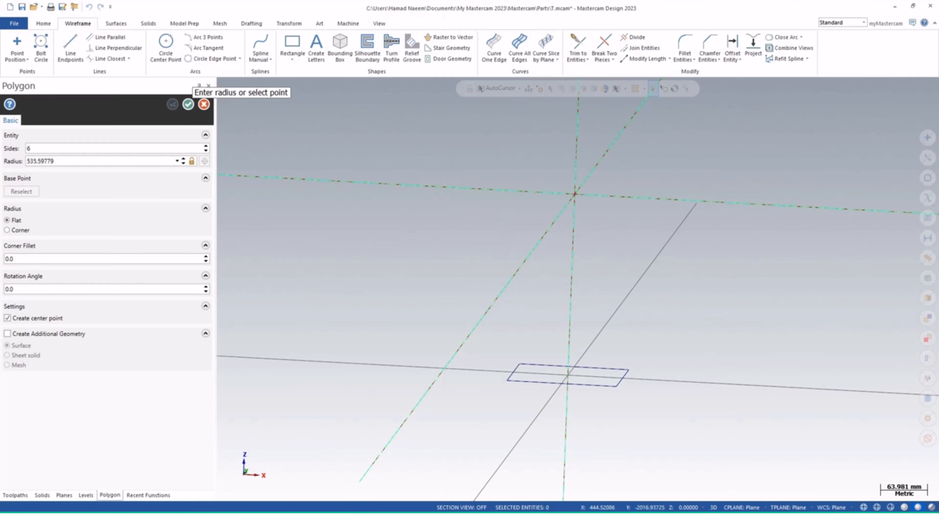
click(379, 24)
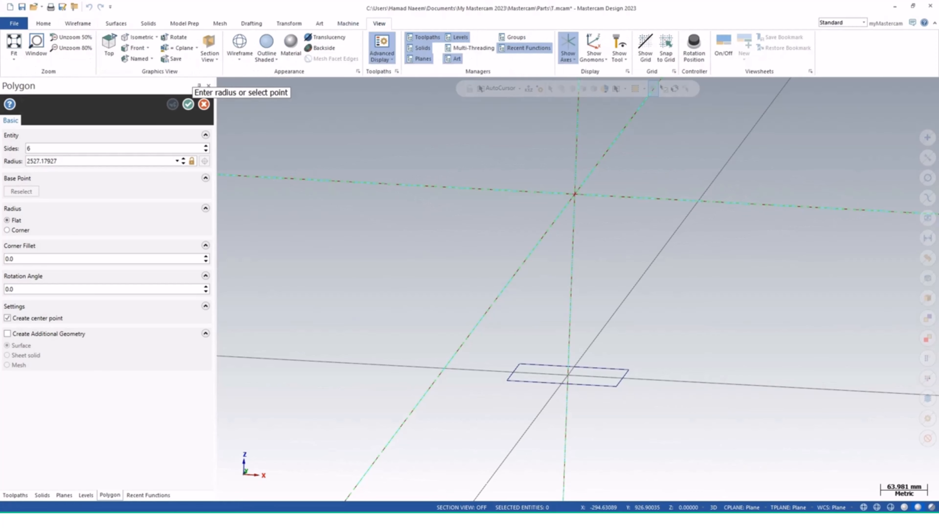
click(109, 48)
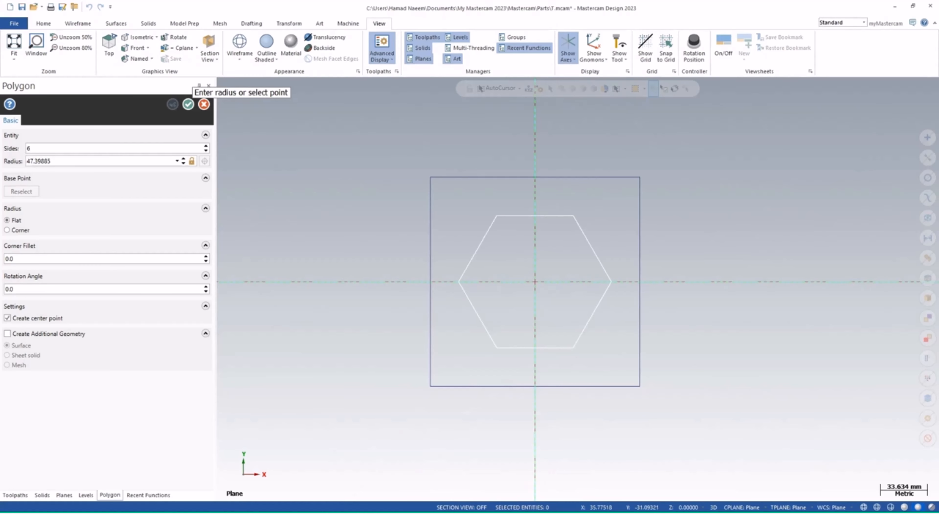
click(585, 325)
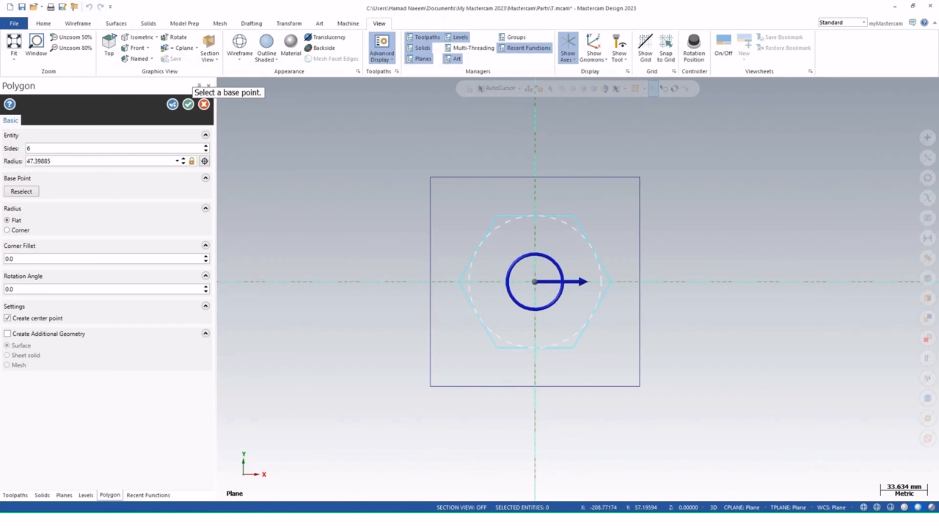
click(29, 148)
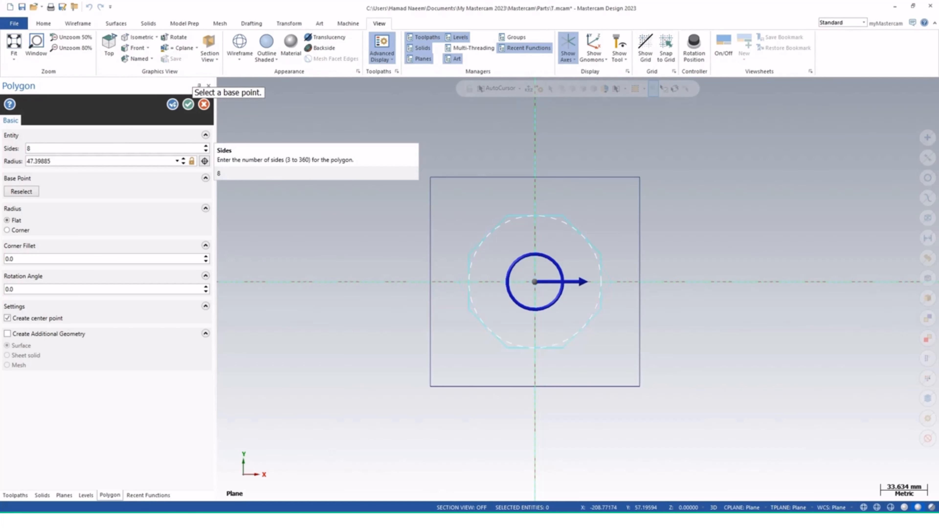
click(100, 161)
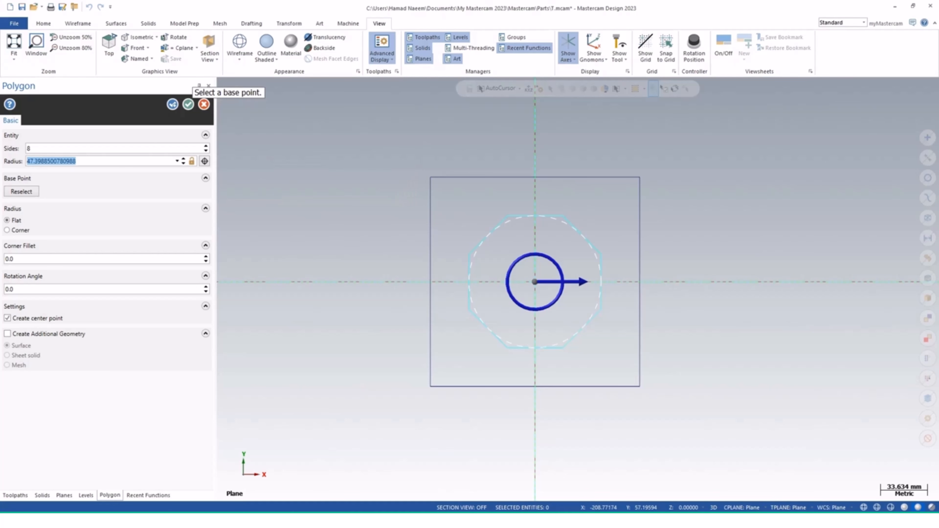
text(50.0)
click(188, 105)
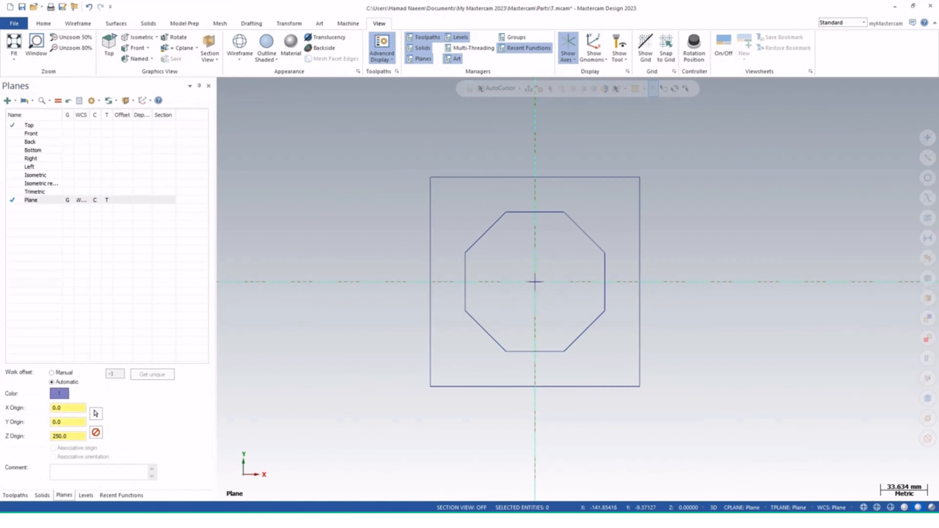
Try to loft a solid body between the bottom square and the octagon
middle_drag(486, 354, 478, 239)
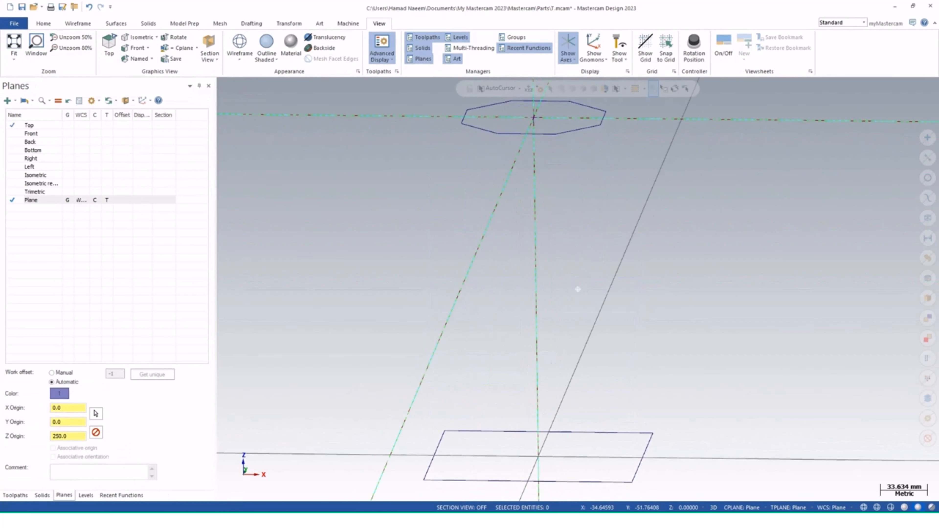
scroll(624, 312, down, 3)
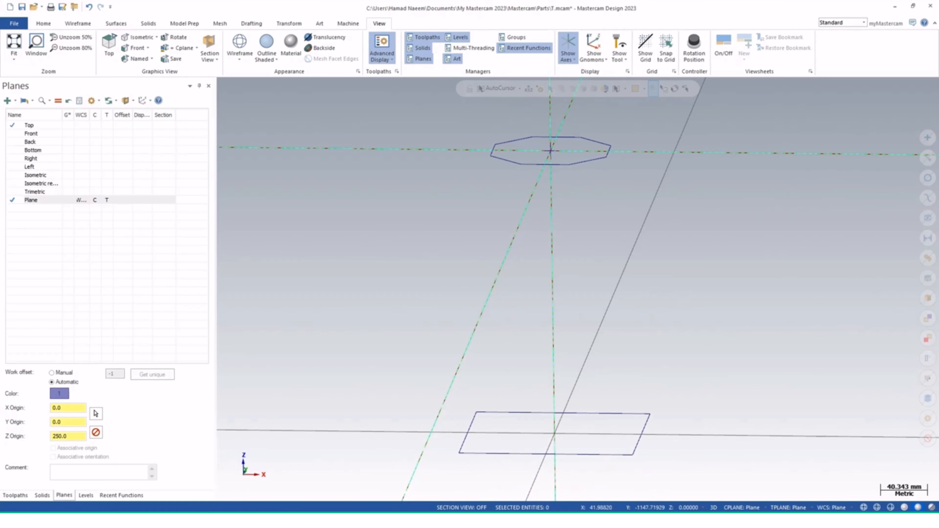
click(148, 24)
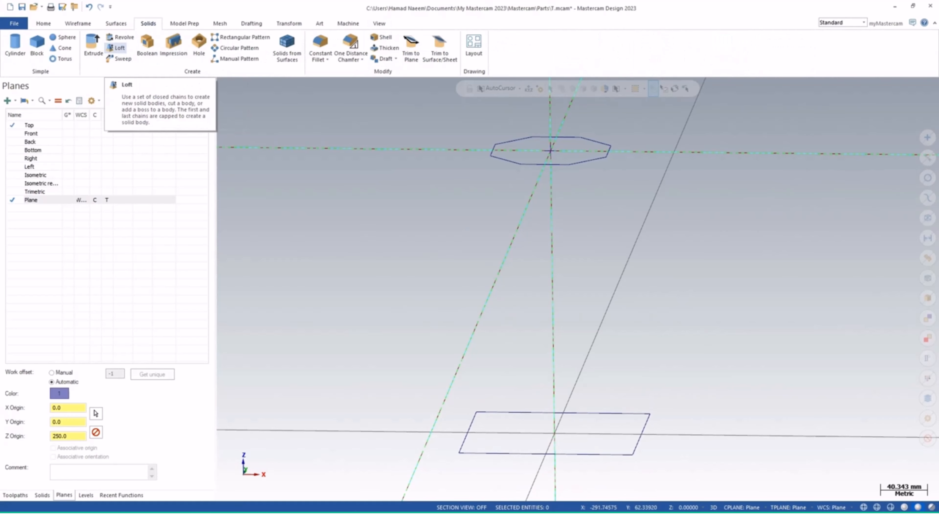
click(118, 48)
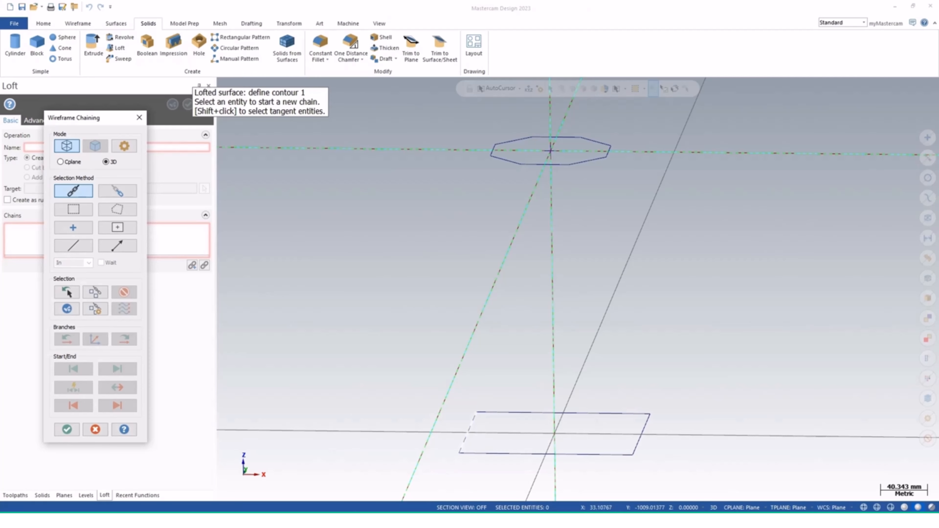
click(471, 426)
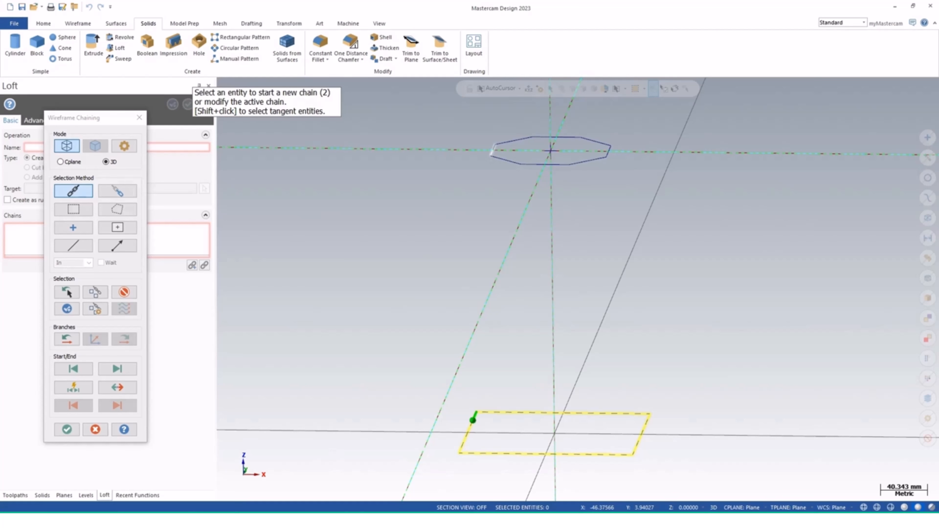
click(493, 149)
middle_drag(583, 242, 571, 316)
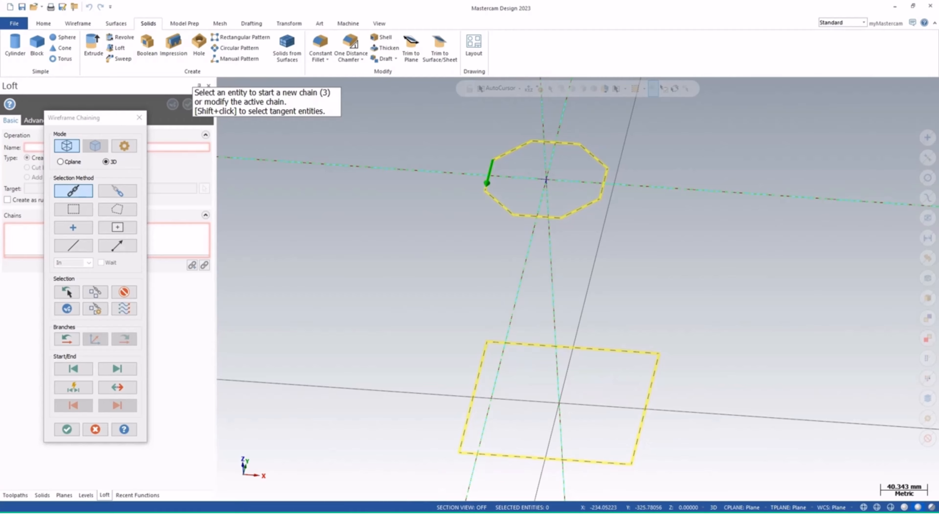
click(66, 429)
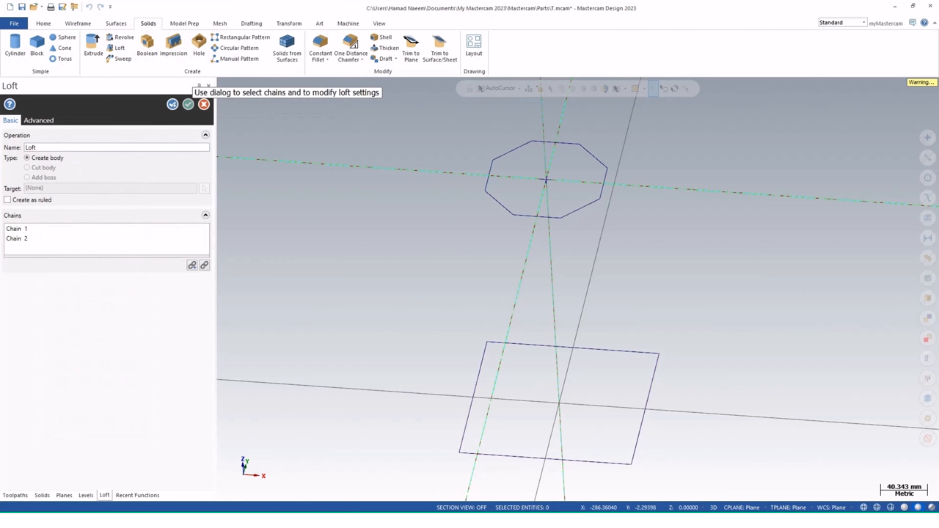
click(188, 105)
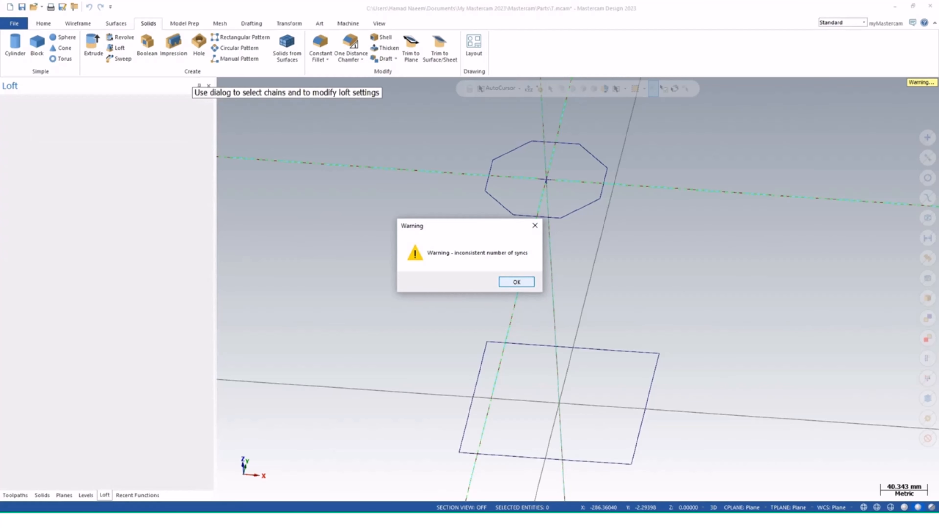
click(517, 282)
Delete the octagon and its center point from the upper plane
mouse_move(594, 367)
middle_down()
mouse_move(596, 326)
mouse_move(612, 337)
middle_up()
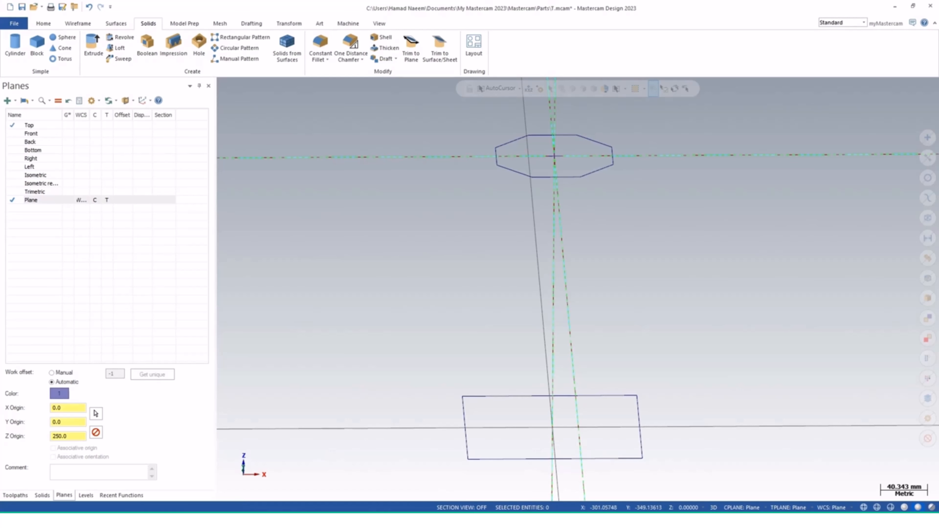
click(42, 495)
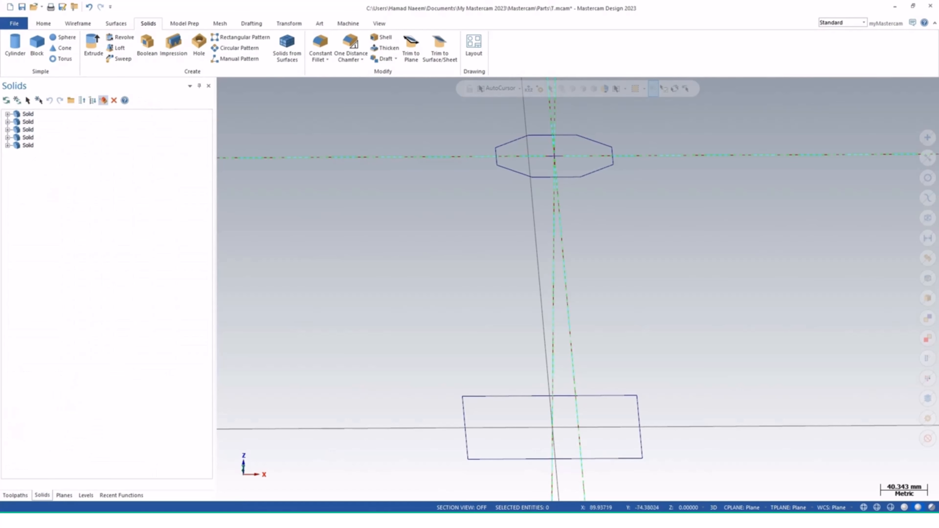
click(596, 171)
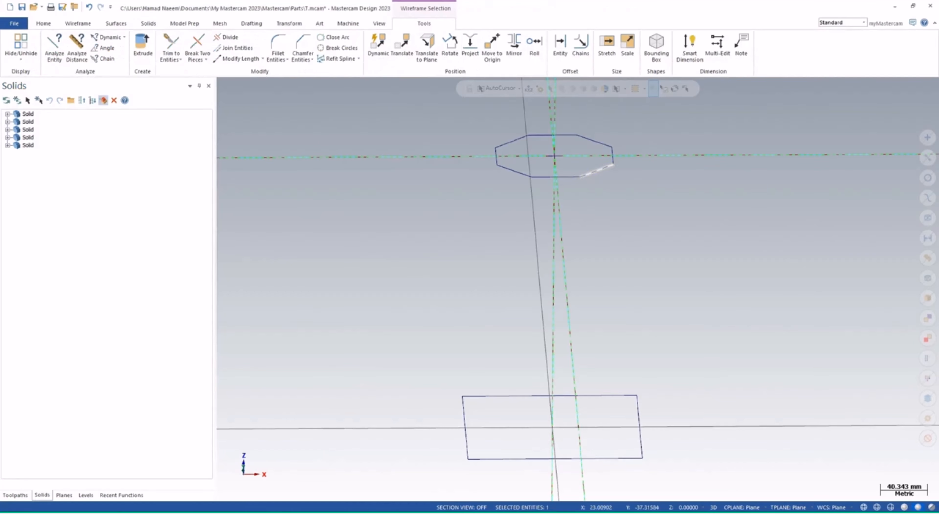
drag(440, 206, 663, 115)
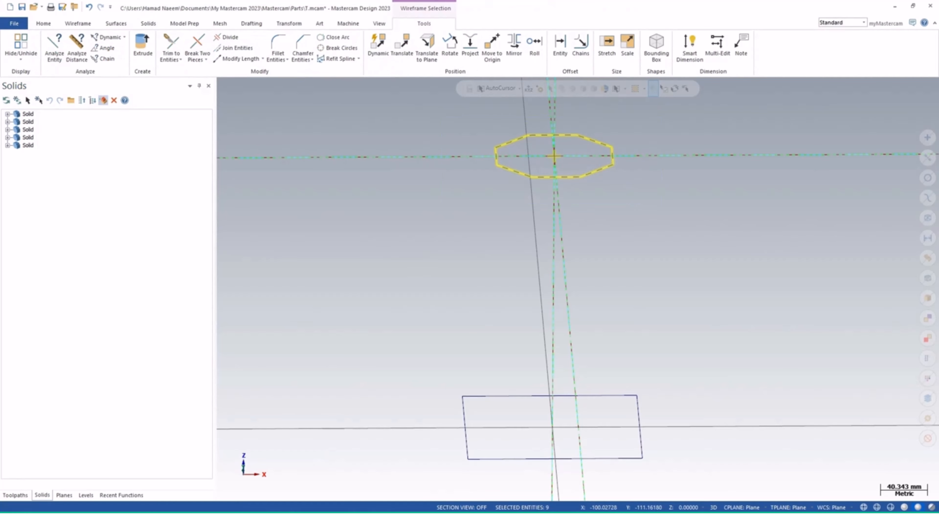
key(Delete)
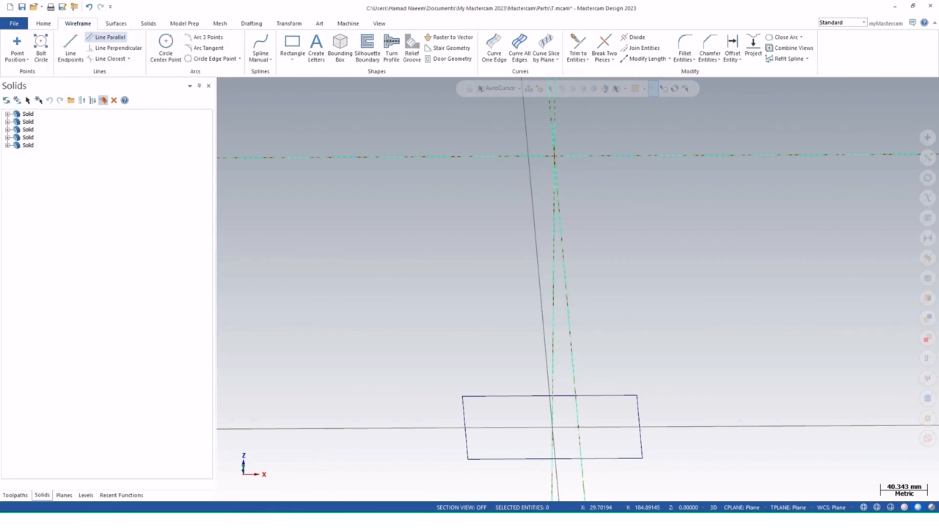
Draw a center-based rectangle at the new plane's origin
click(292, 56)
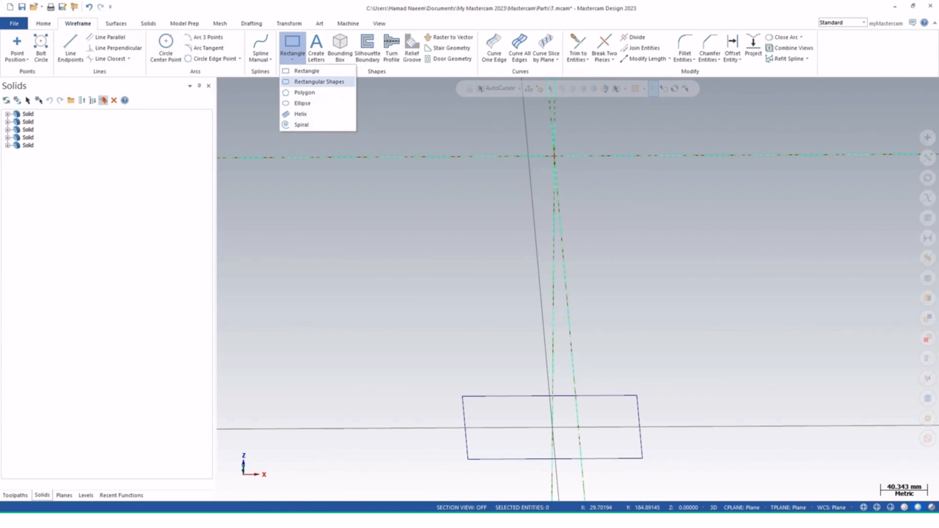
click(319, 81)
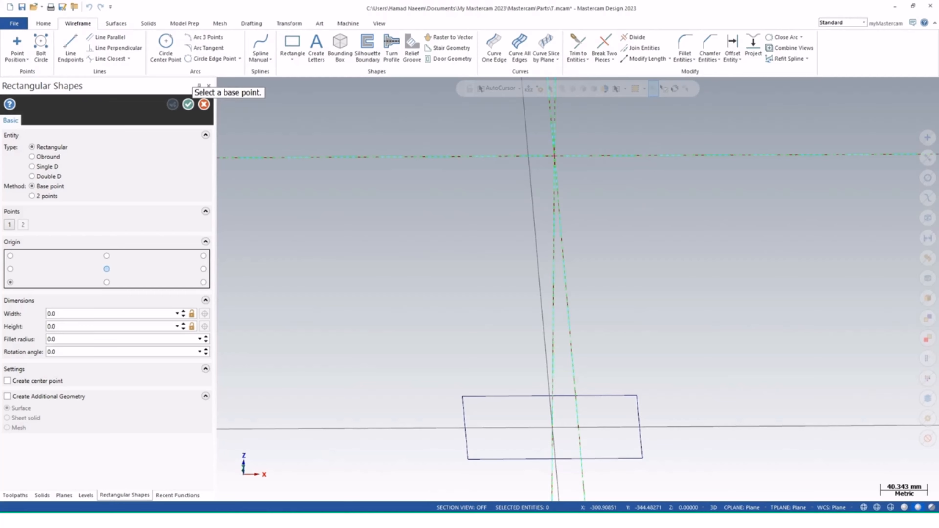
click(106, 269)
click(555, 156)
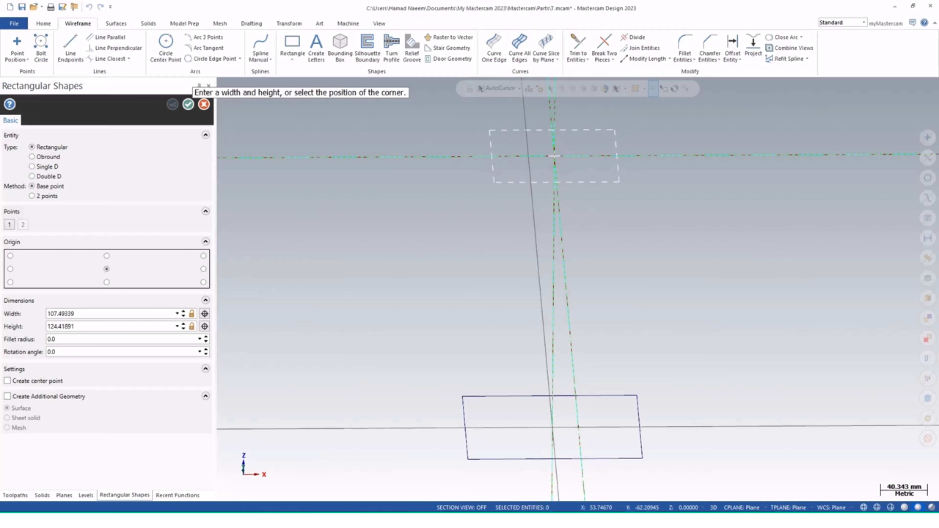
click(619, 182)
click(188, 105)
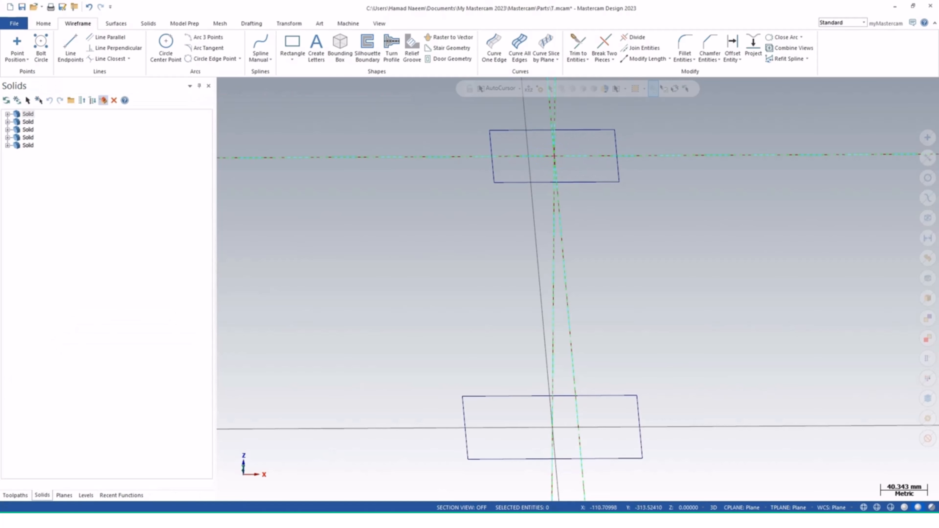
Loft a solid body between the bottom square and the upper rectangle
click(148, 23)
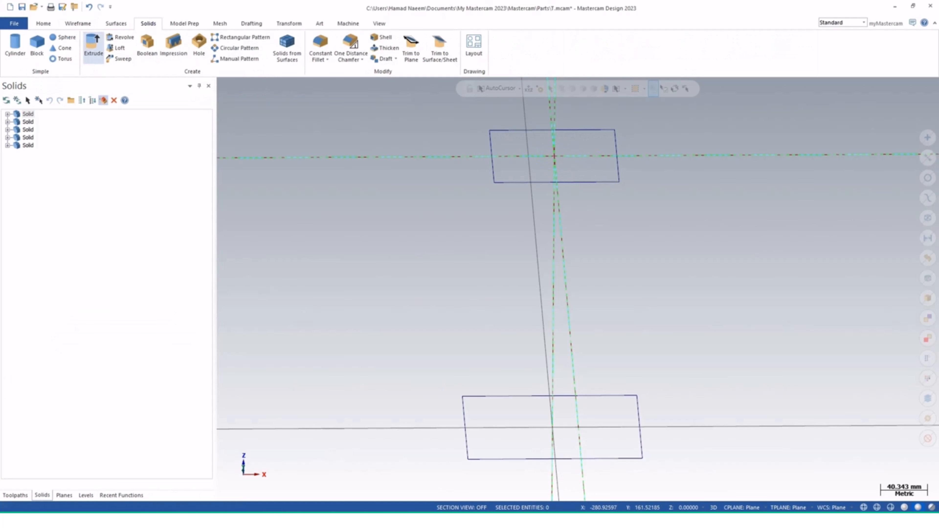
click(119, 48)
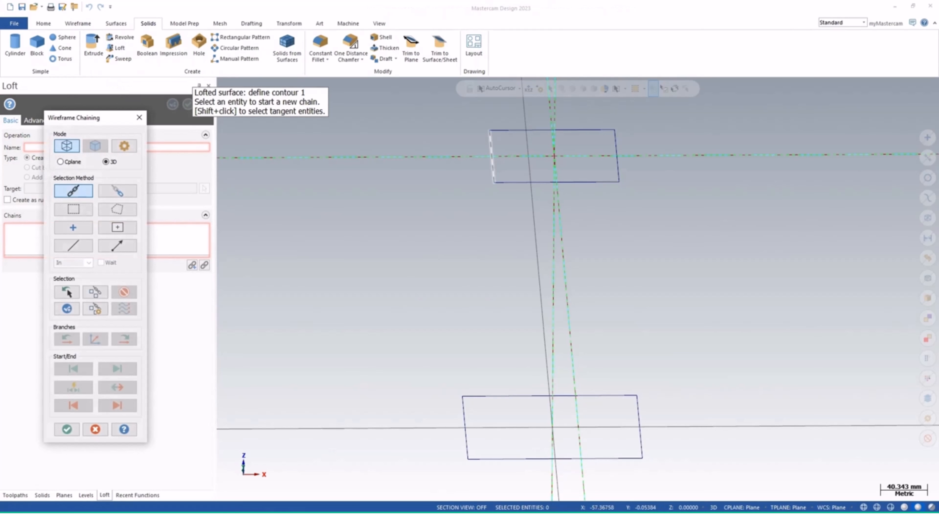
click(464, 416)
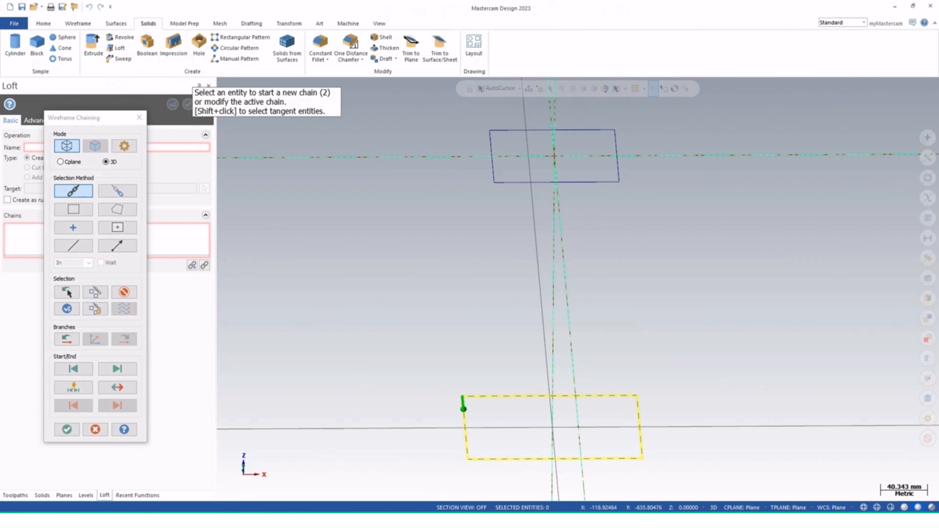
middle_drag(440, 399, 444, 444)
click(497, 223)
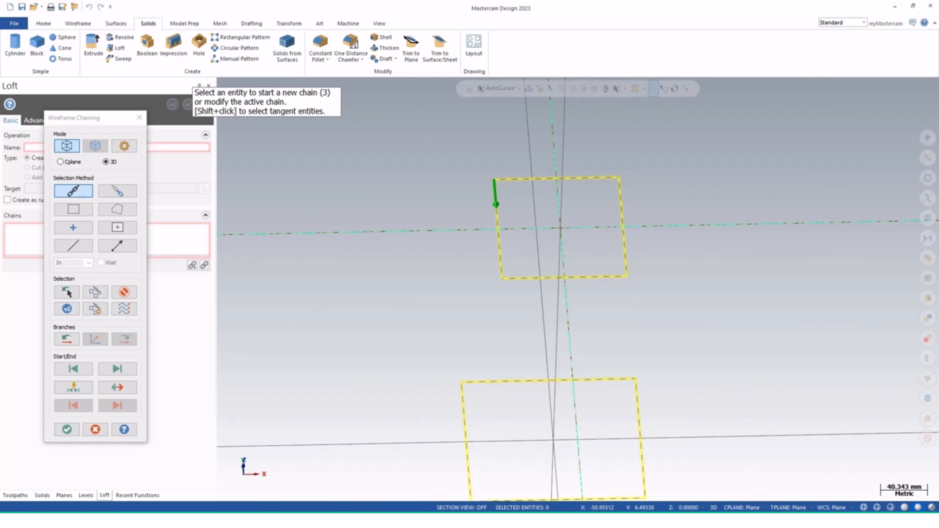
click(66, 429)
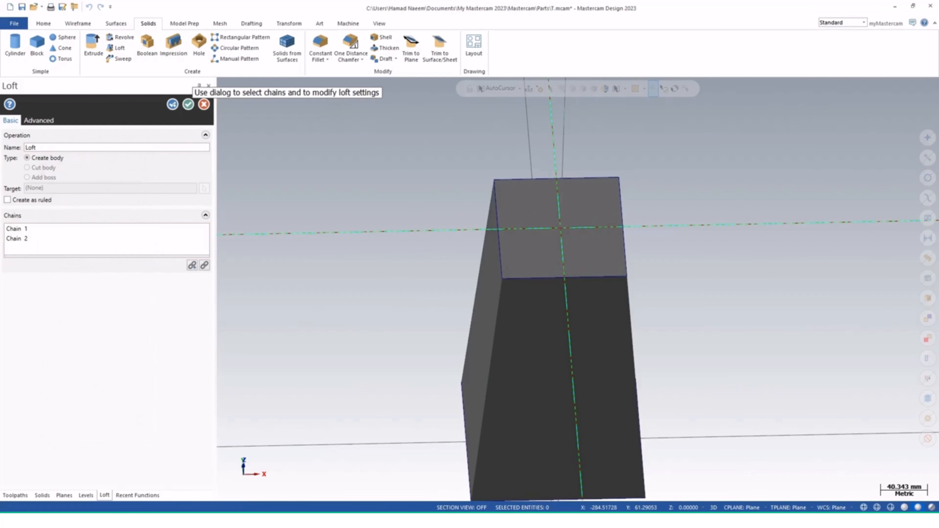
scroll(529, 388, down, 2)
mouse_move(545, 411)
middle_down()
mouse_move(565, 366)
mouse_move(545, 411)
middle_up()
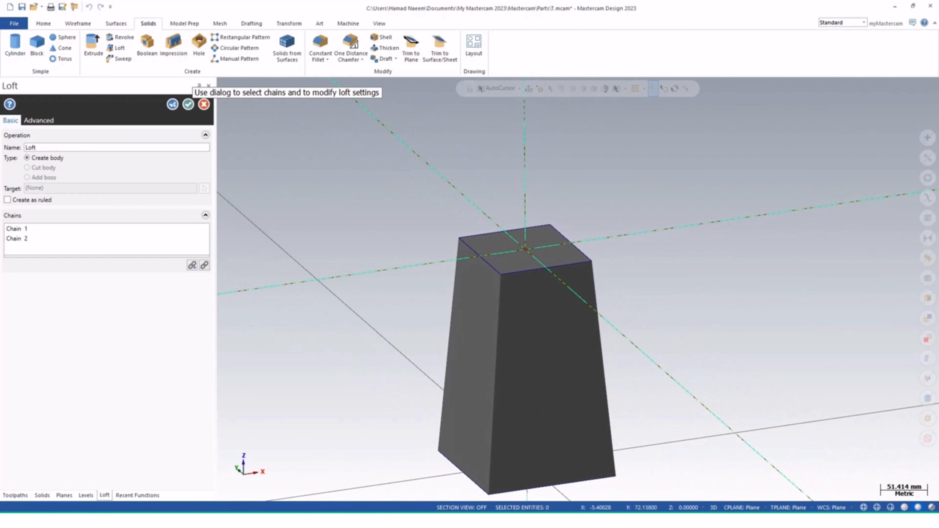
shift+middle_drag(528, 281, 516, 224)
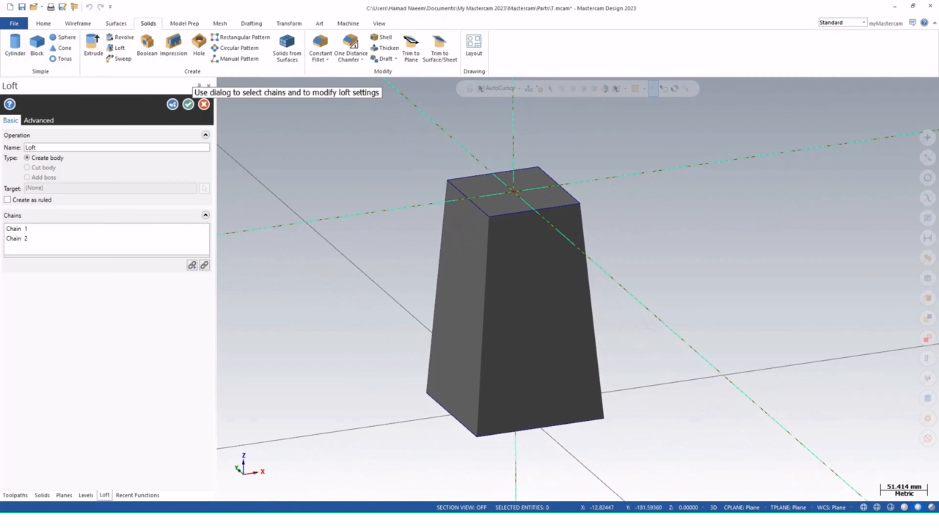
middle_drag(532, 350, 524, 373)
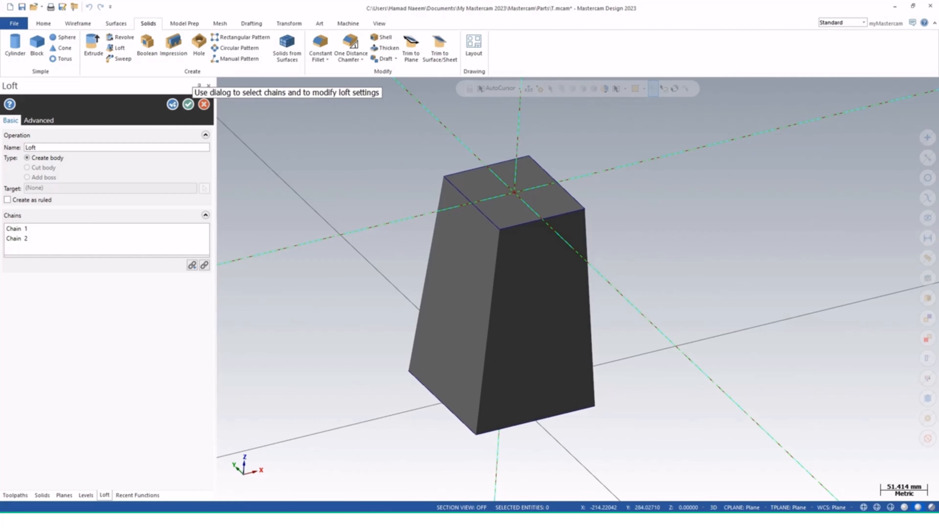
click(188, 104)
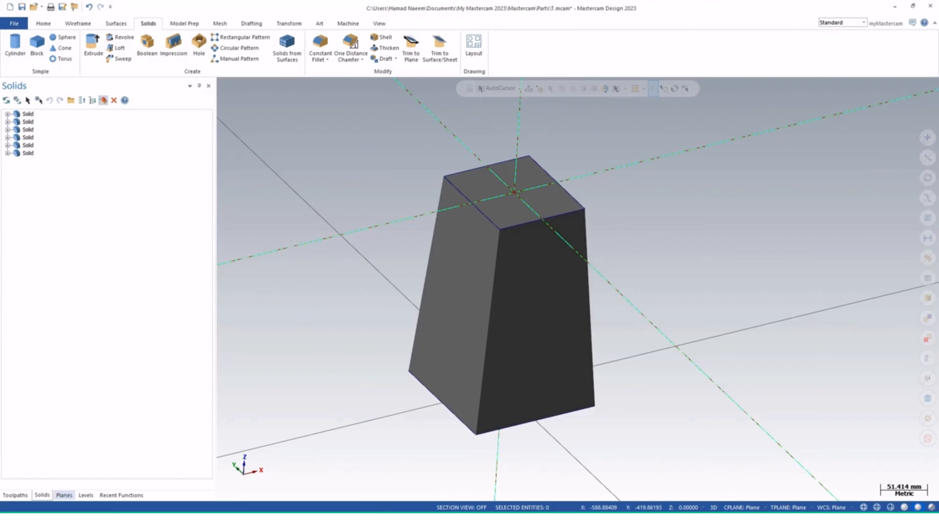
Open the Levels manager
click(86, 495)
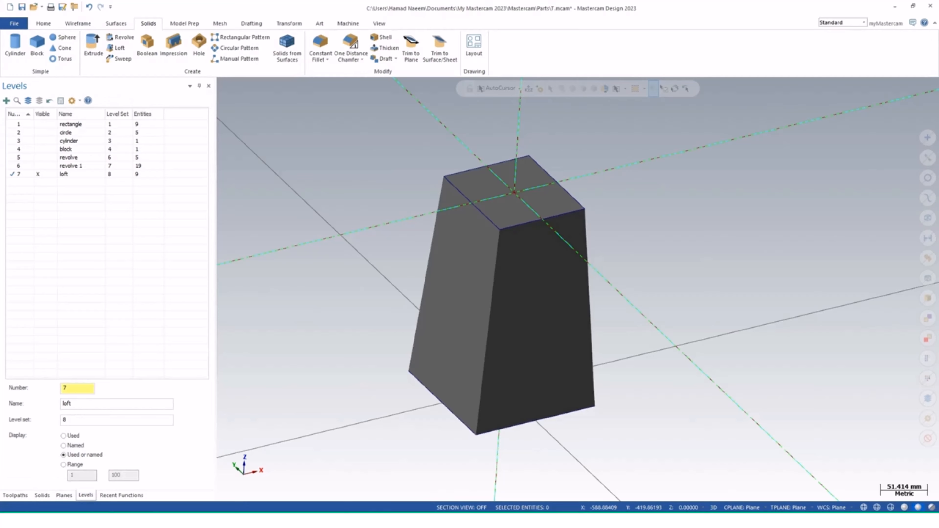
Add a new level named "sweep" with level set 9, and hide the loft level
click(7, 100)
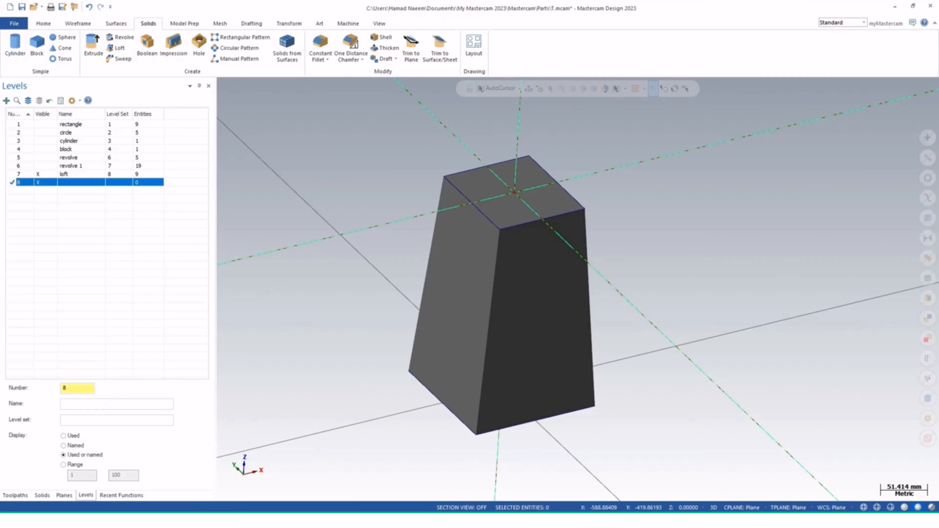
click(116, 404)
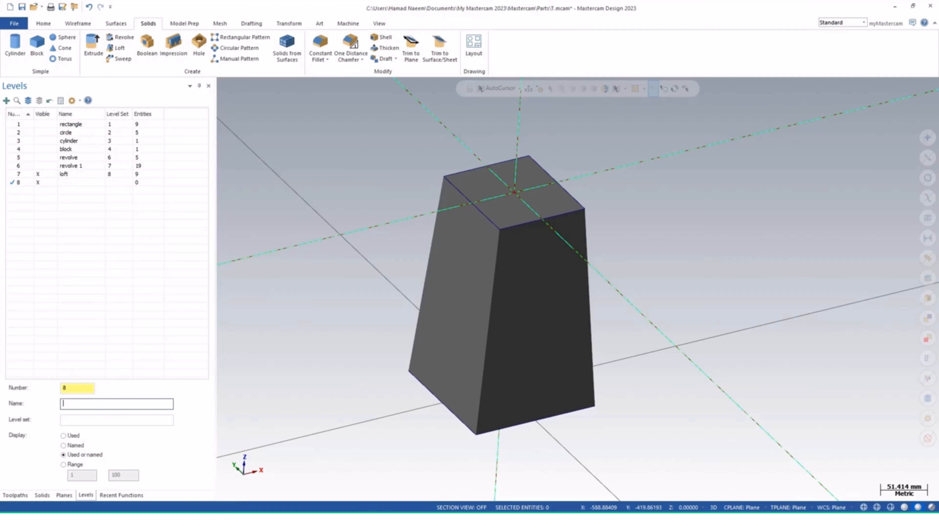
text(sweep)
click(117, 420)
text(9)
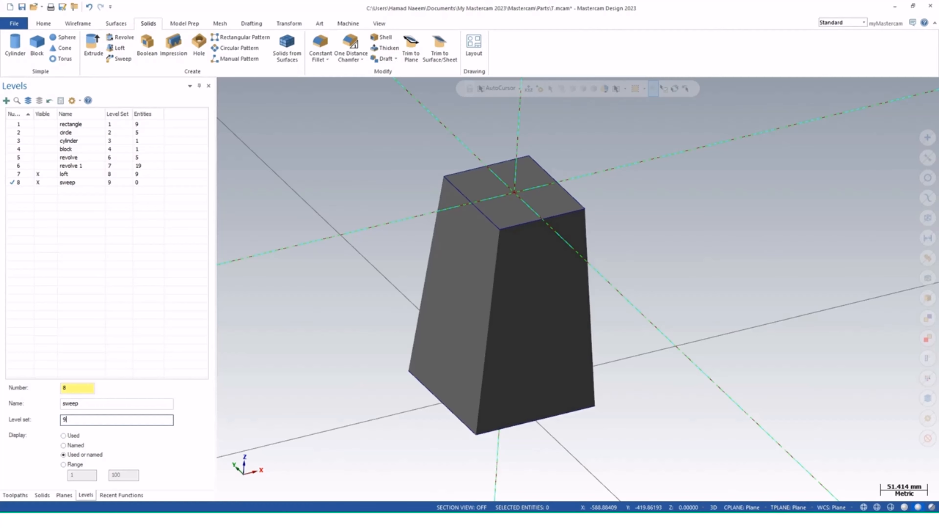
key(Return)
click(111, 236)
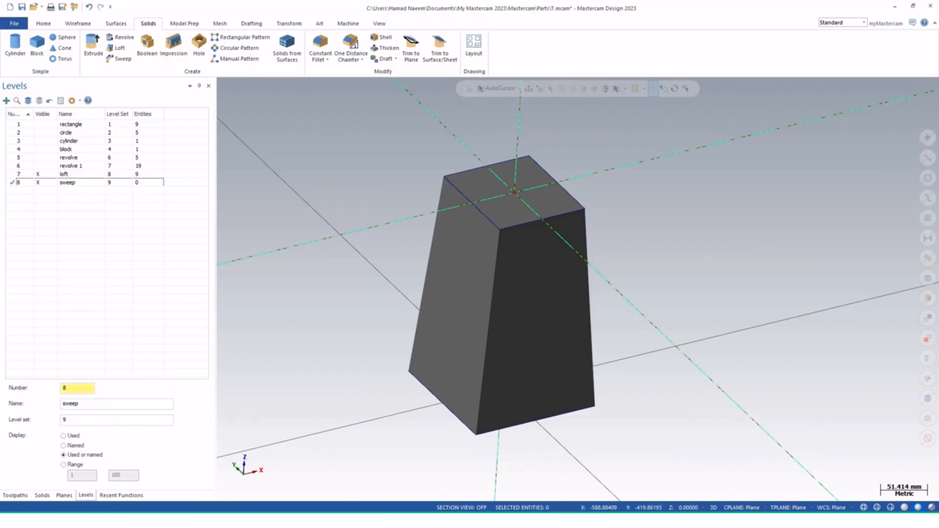
click(38, 174)
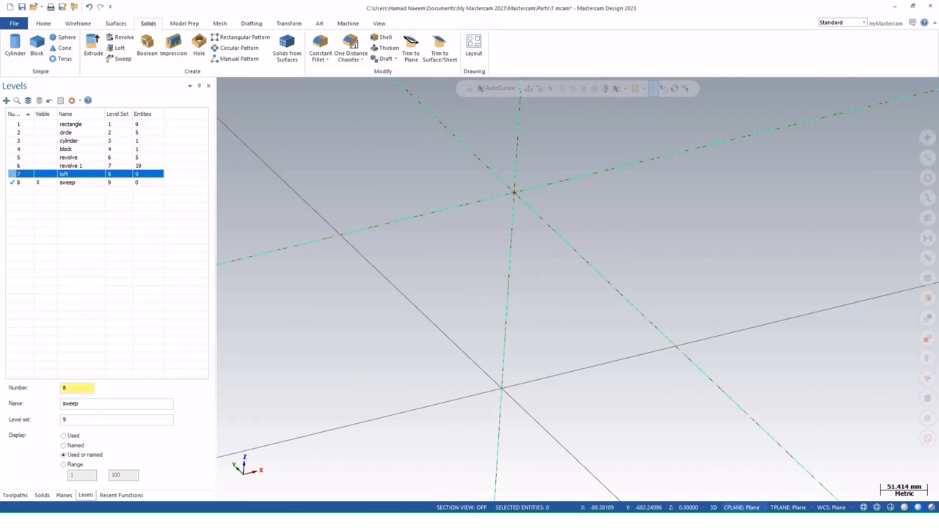
Draw a 50 mm diameter circle centered on the origin in the Top construction plane
click(741, 507)
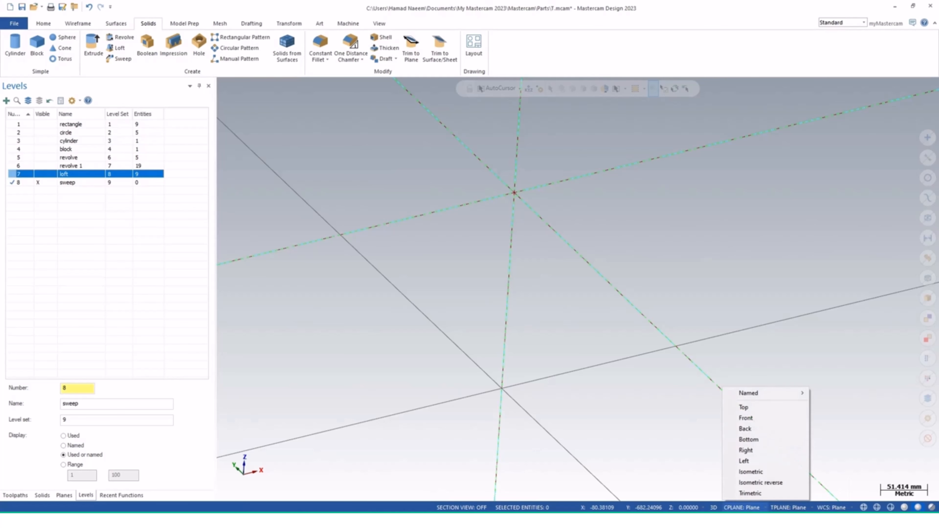
click(743, 407)
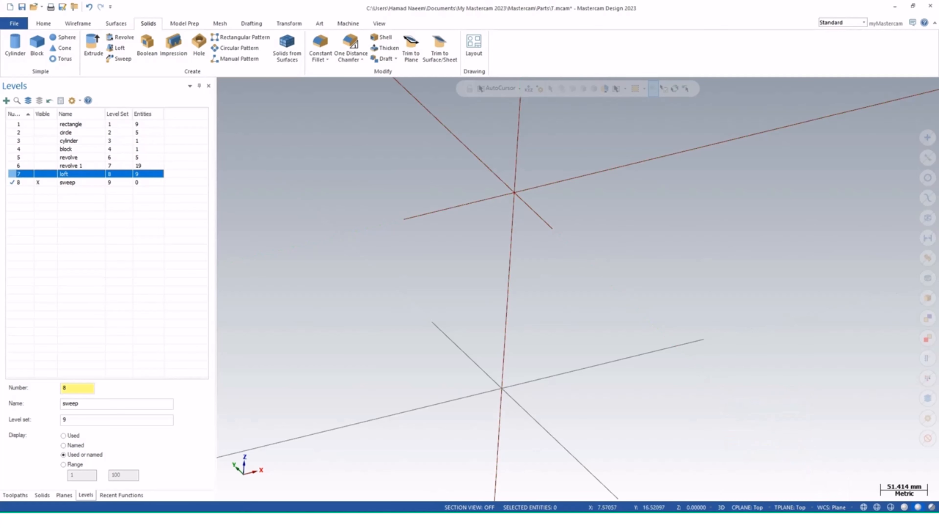
click(78, 24)
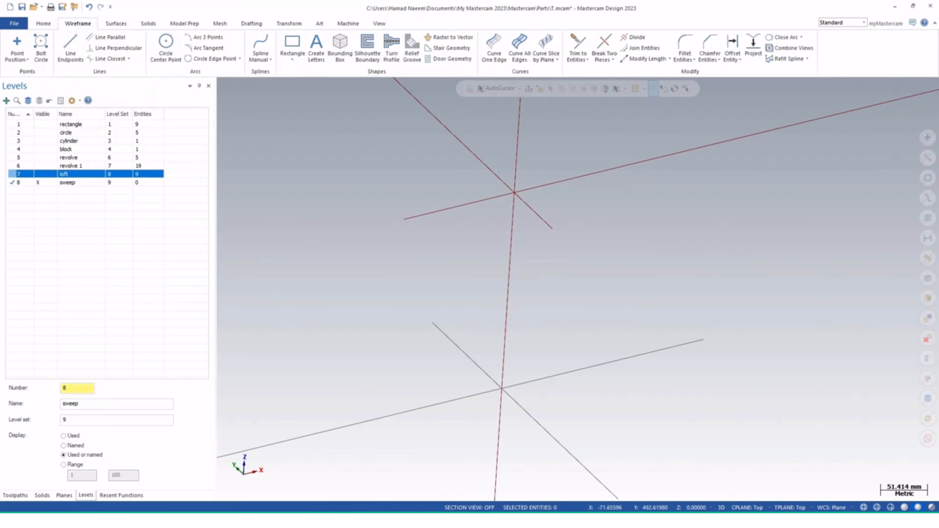
click(166, 45)
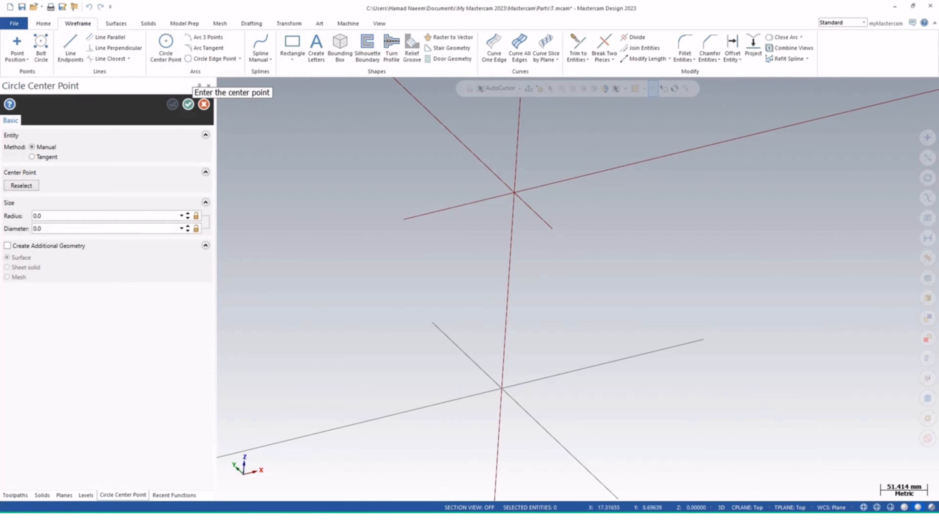
click(501, 388)
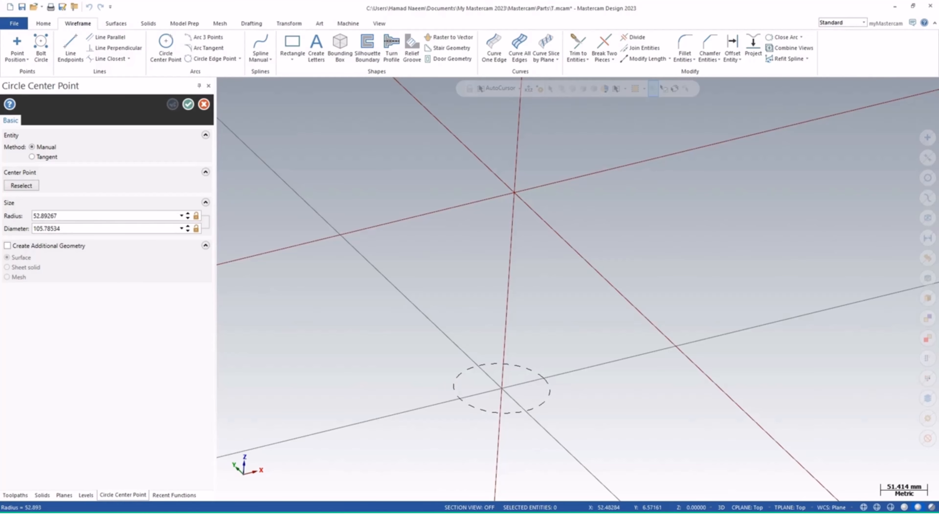
click(541, 376)
click(74, 228)
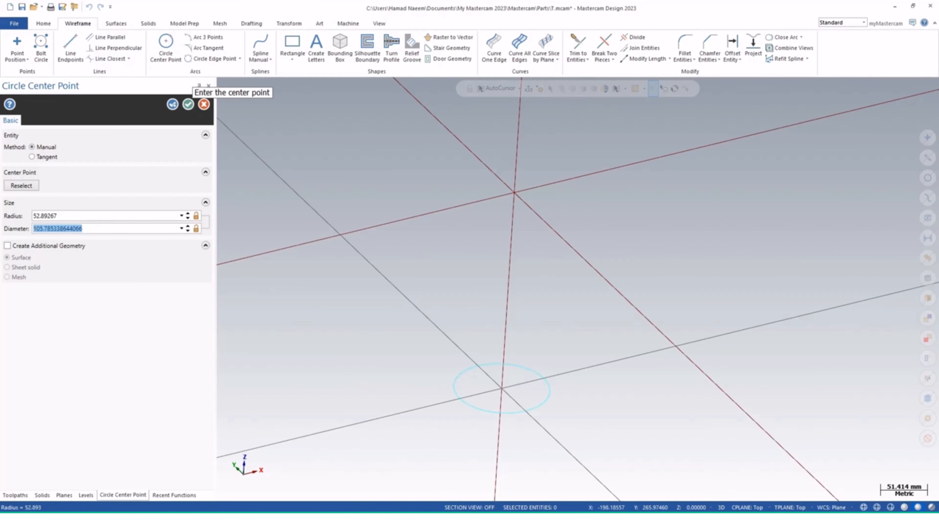
text(50.0)
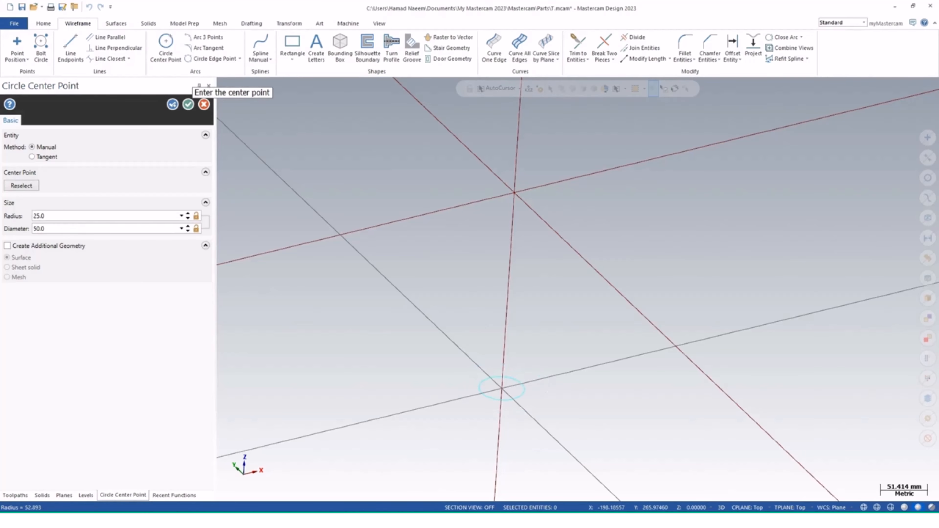
click(188, 105)
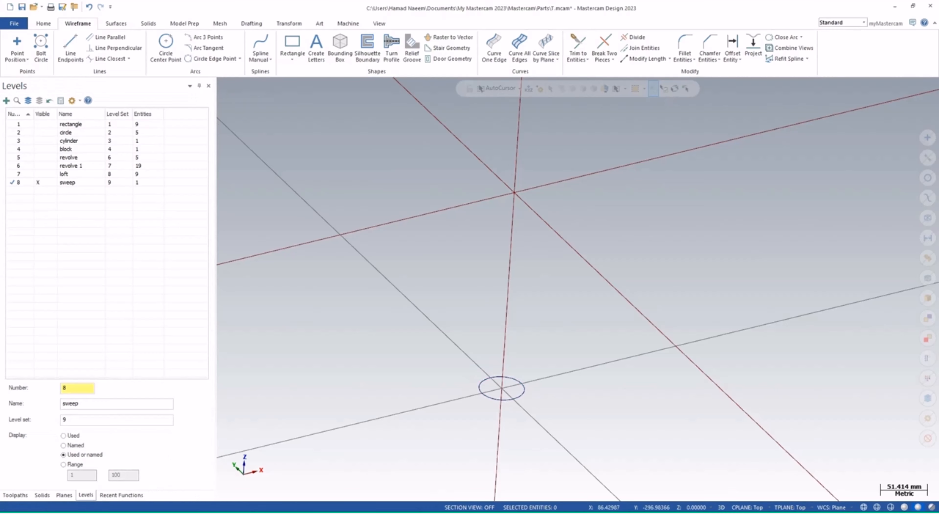
In the Front plane, draw connected lines from the origin: about 159 mm vertical, about 219 mm horizontal, then angled
click(747, 508)
click(755, 418)
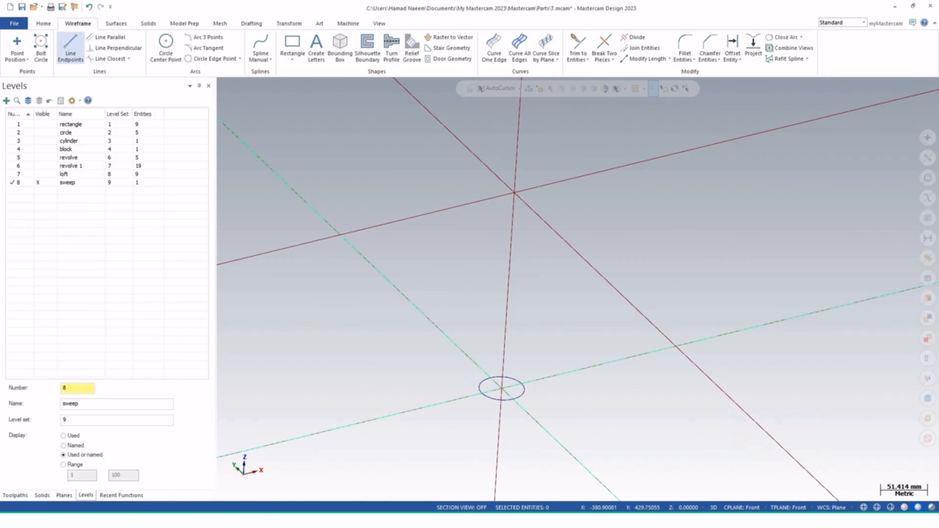
click(70, 49)
click(501, 388)
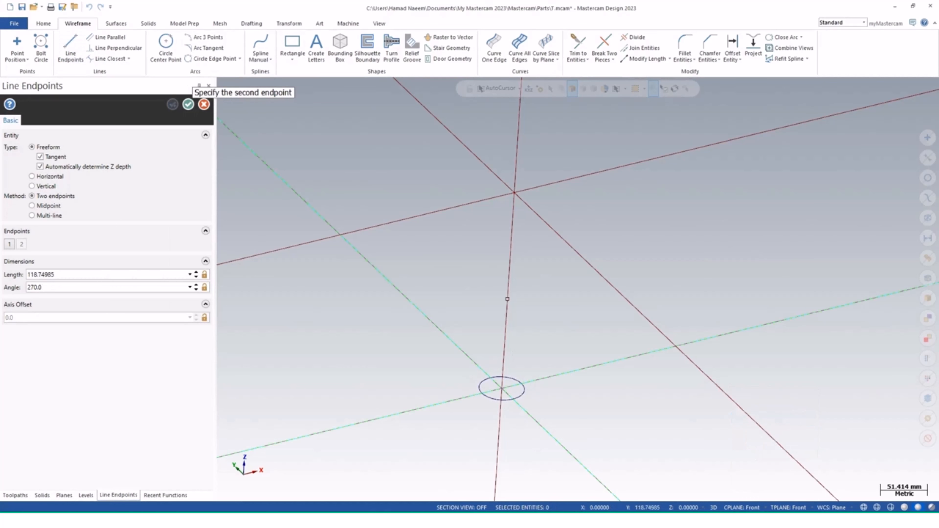
click(510, 265)
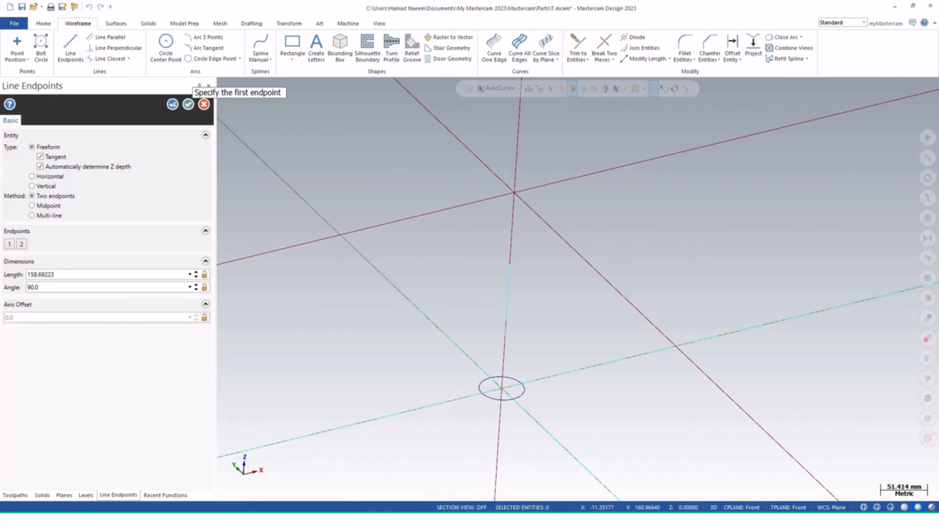
click(510, 265)
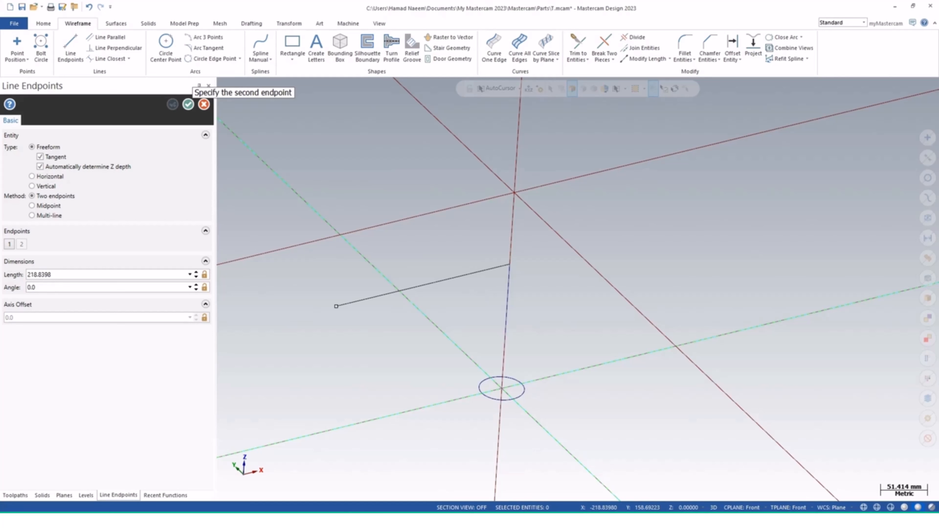
click(336, 306)
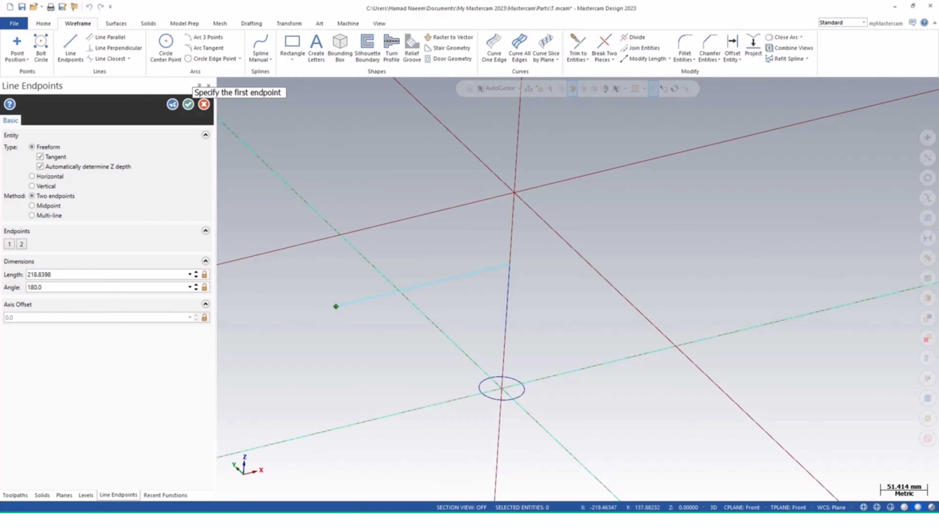
click(336, 307)
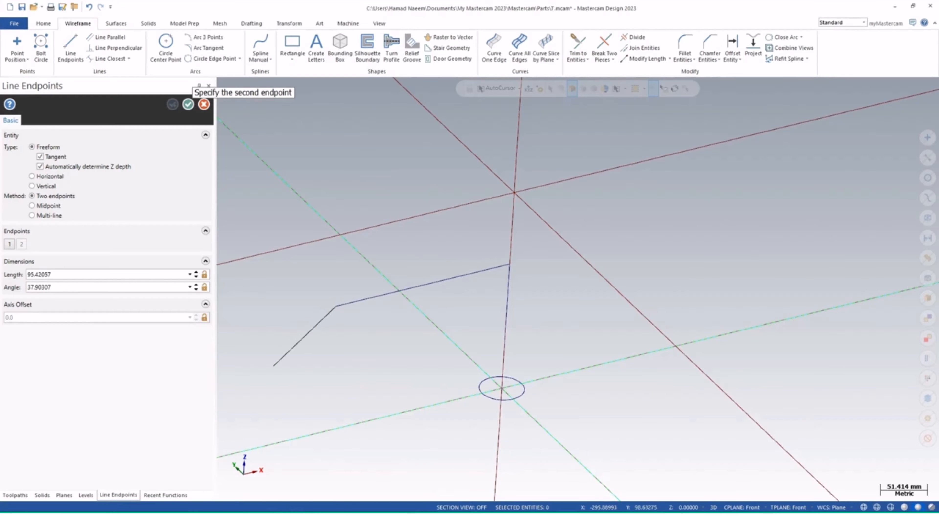
click(268, 375)
Add a final horizontal line from the angled line's end toward the left to complete the sweep path
scroll(267, 375, down, 2)
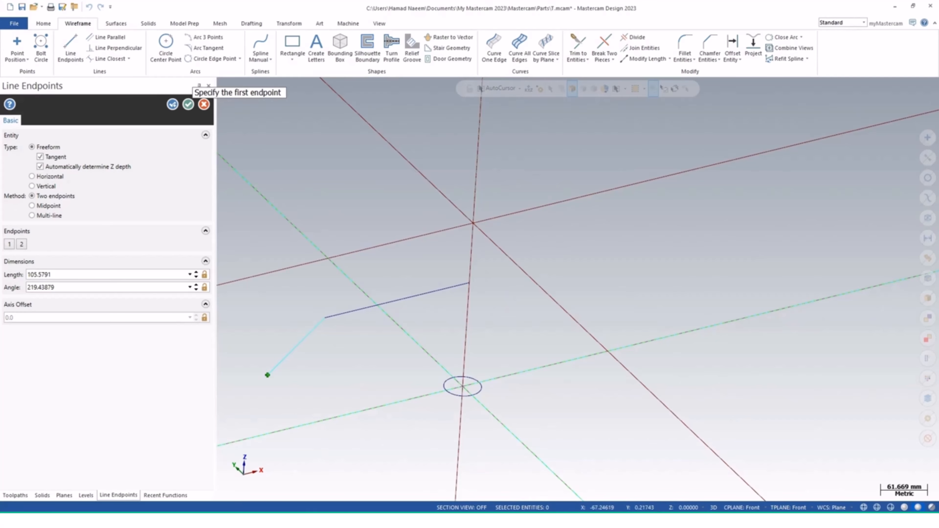
click(379, 23)
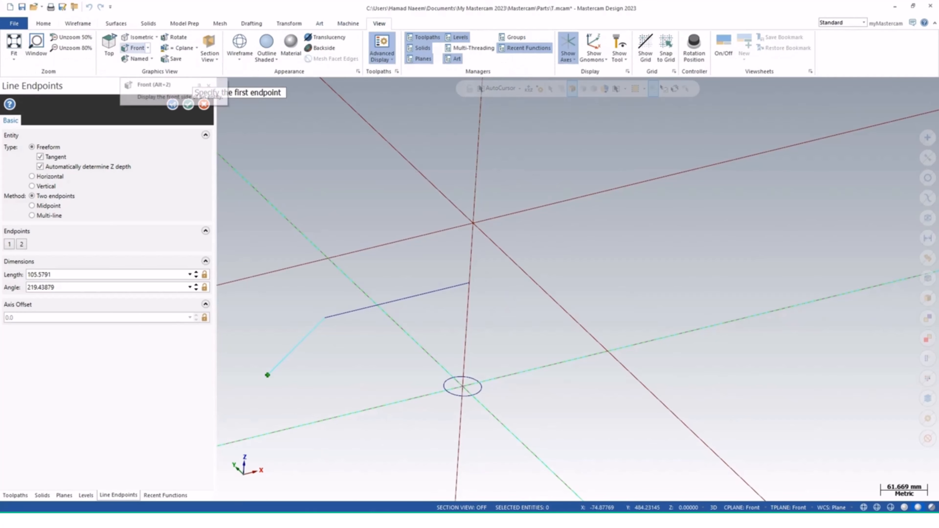
click(135, 48)
click(768, 274)
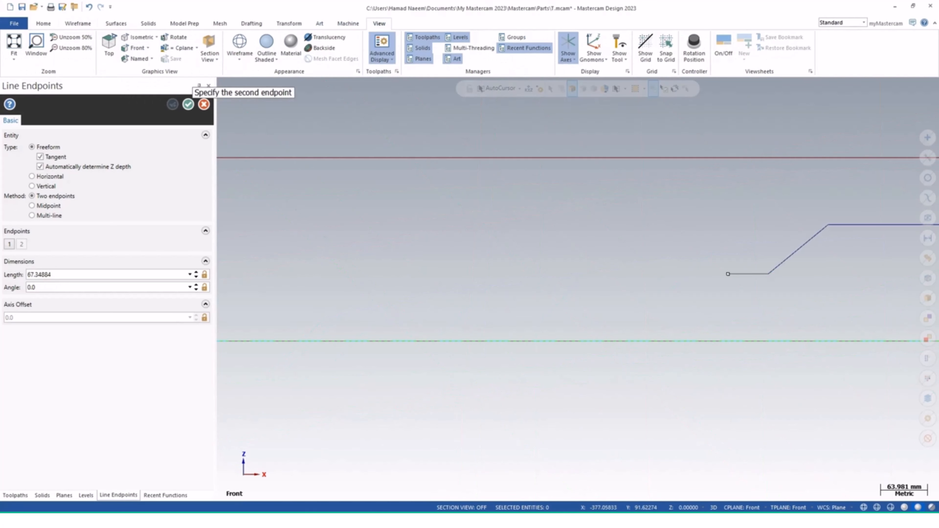
click(481, 275)
click(188, 104)
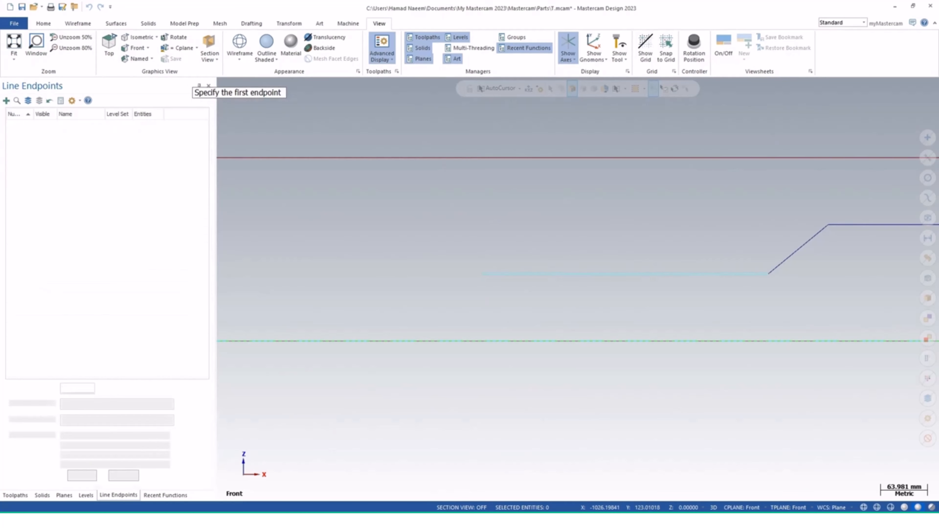
Try to sweep the circle along the line path as a new solid body
scroll(450, 267, down, 4)
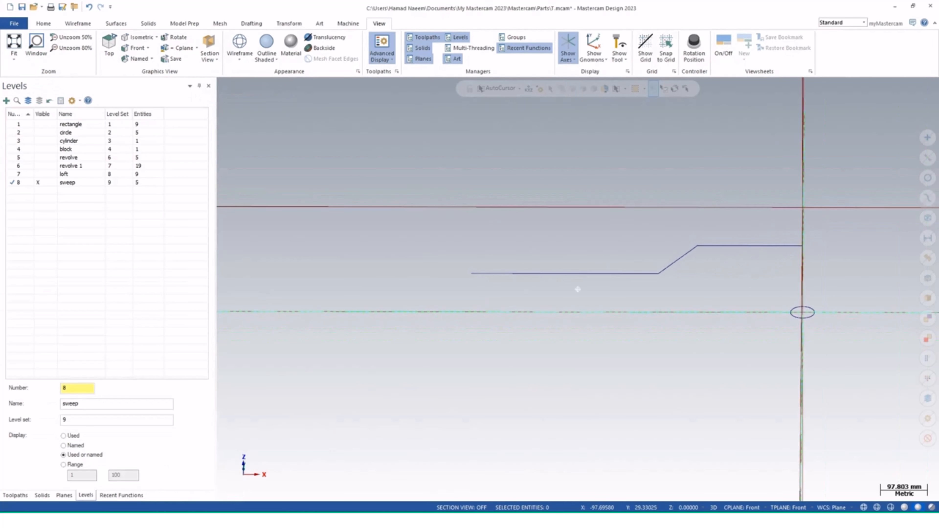
scroll(802, 315, up, 2)
scroll(810, 315, up, 1)
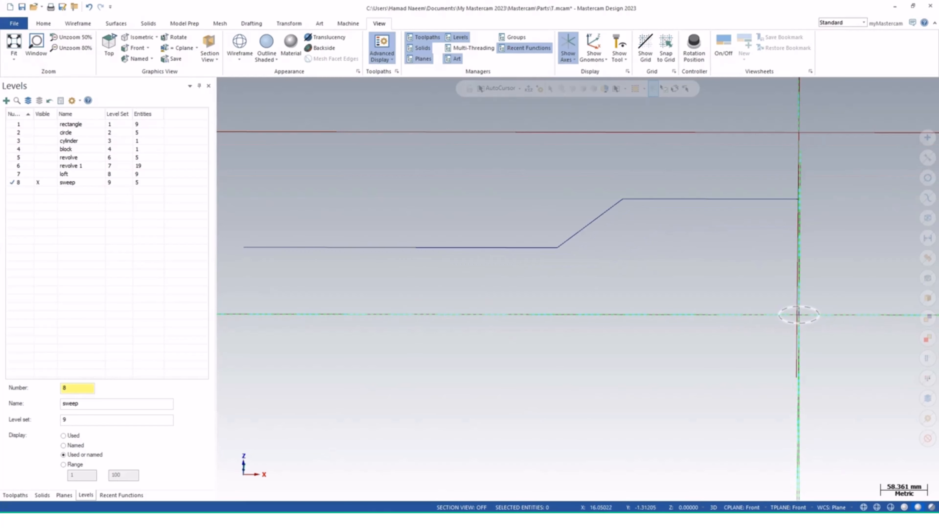
middle_drag(820, 319, 803, 317)
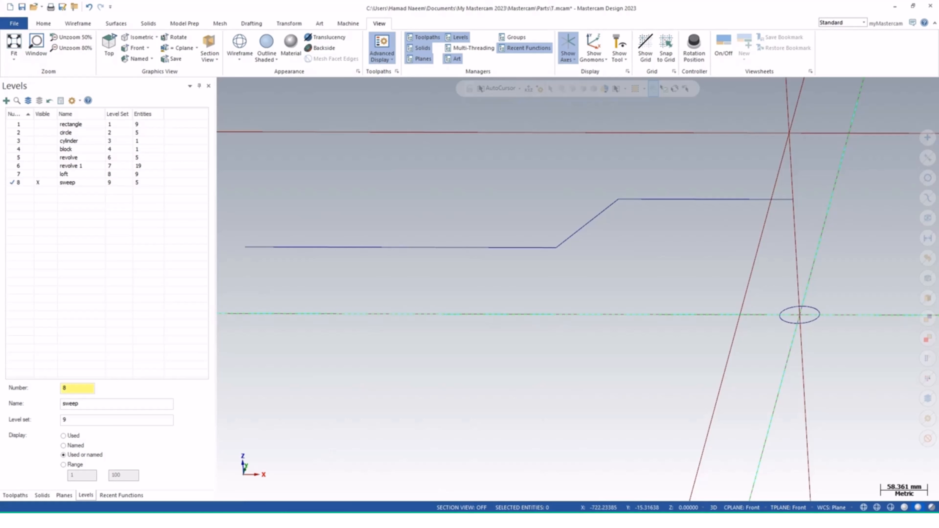
click(148, 24)
click(119, 58)
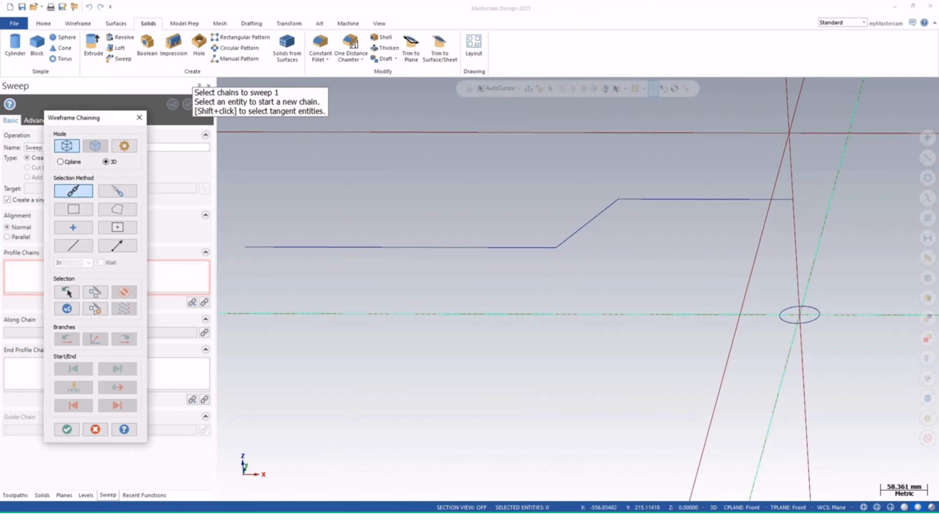
click(818, 318)
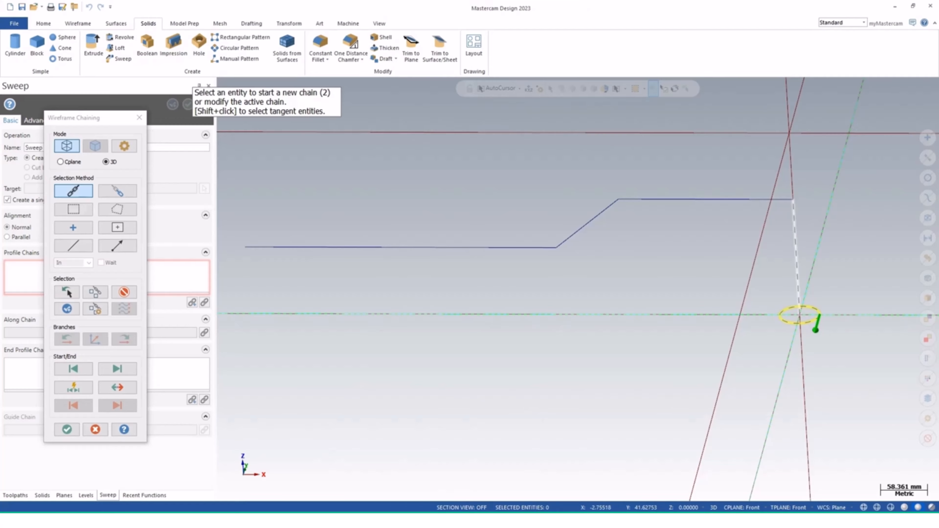
click(797, 289)
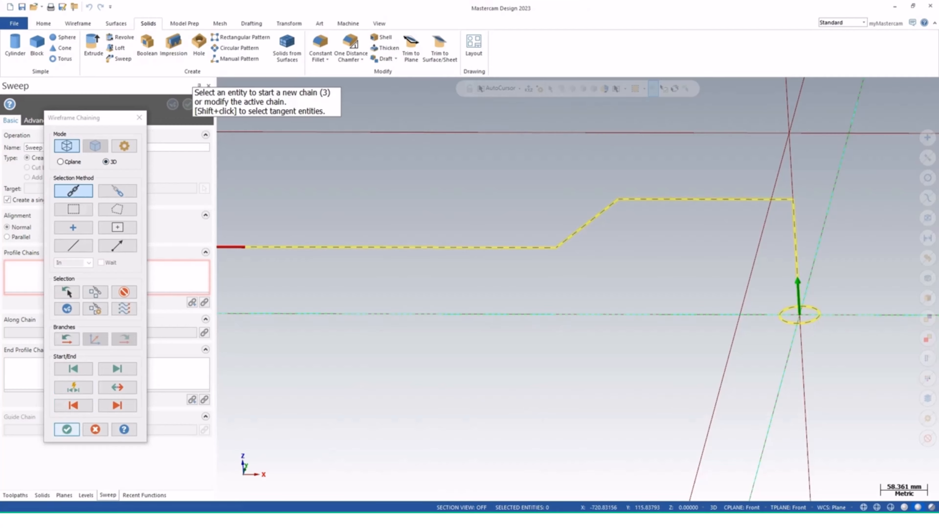
key(Return)
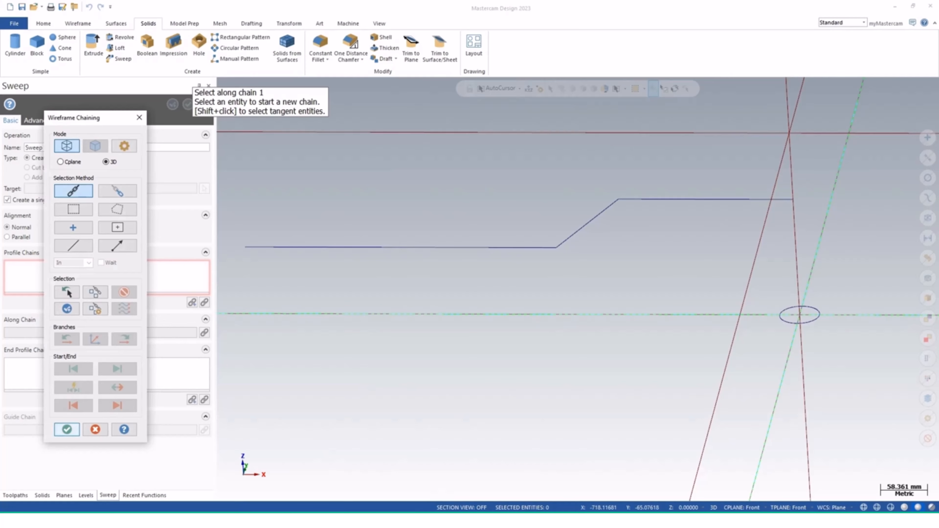
click(797, 284)
key(Return)
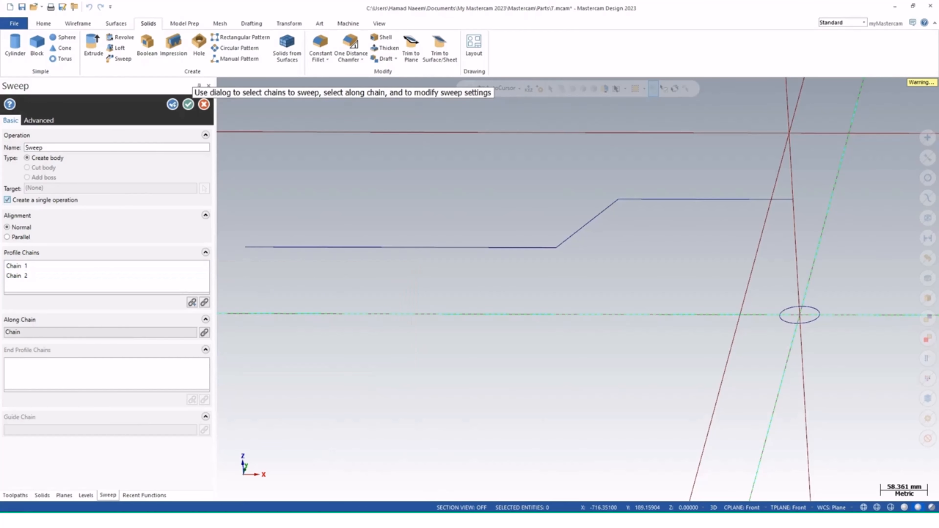
click(188, 104)
key(Return)
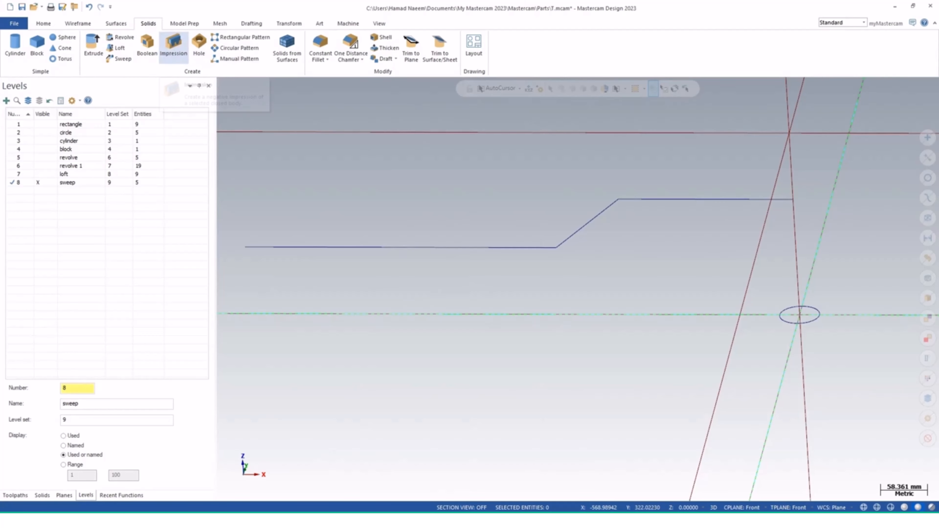
Sweep the 50 mm circle along the connected line path to create a new solid body
click(119, 58)
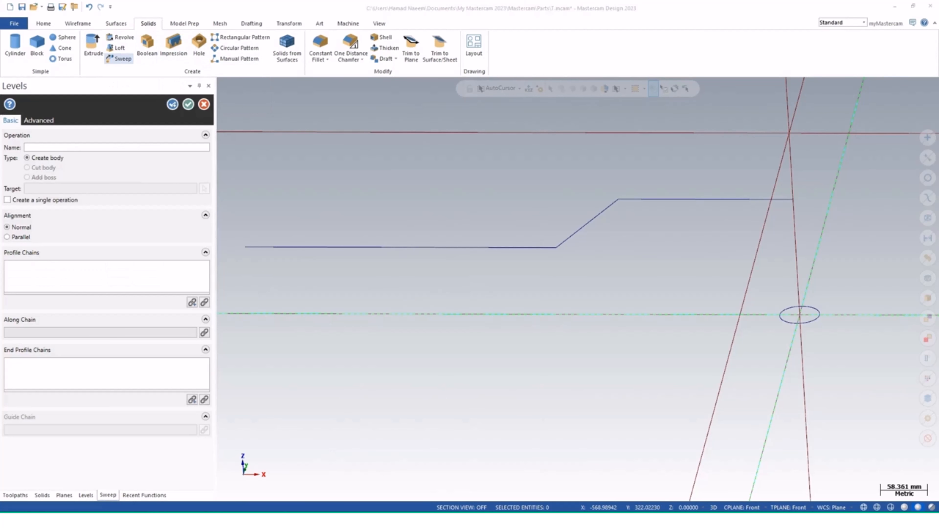
click(819, 317)
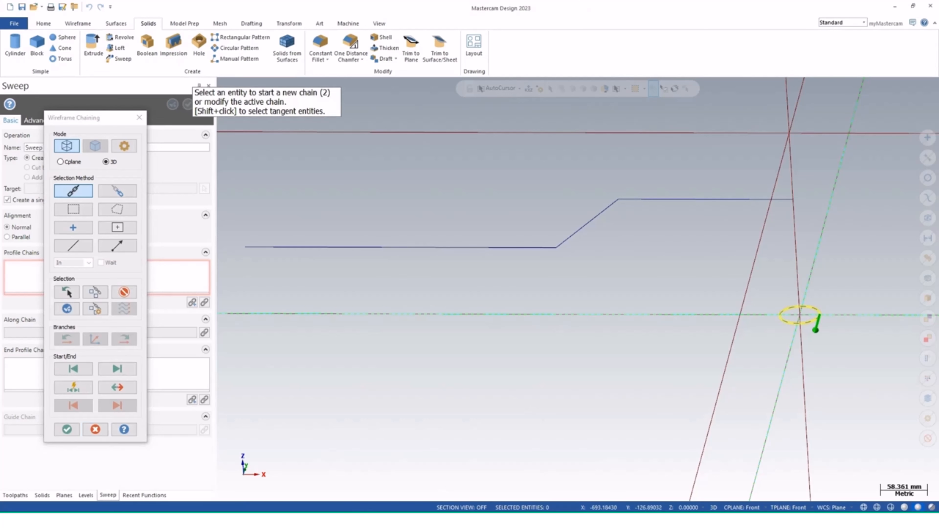
click(67, 429)
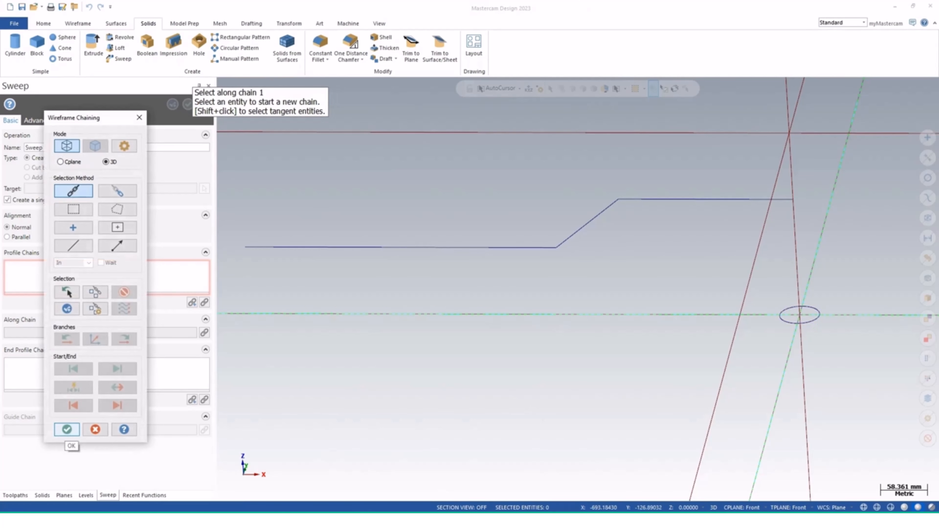
click(798, 283)
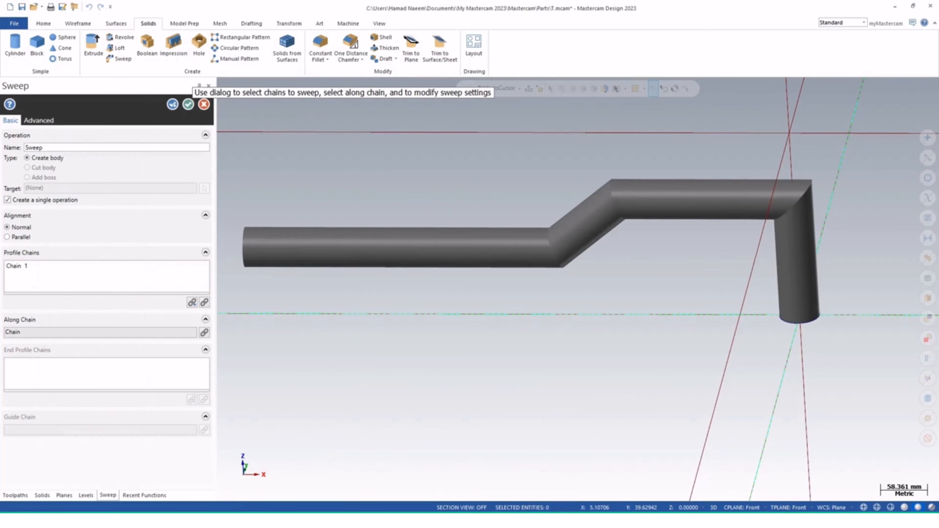
middle_drag(562, 370, 610, 365)
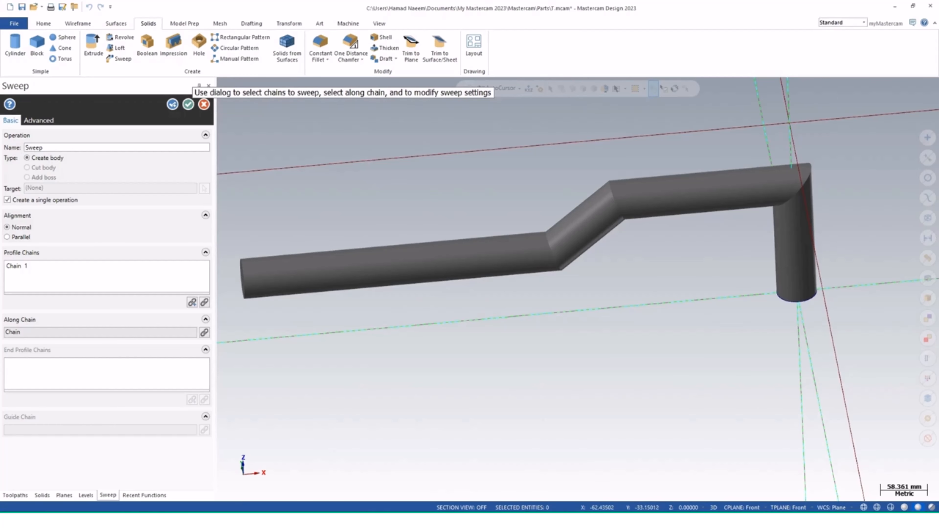
middle_drag(569, 296, 578, 289)
scroll(803, 328, up, 7)
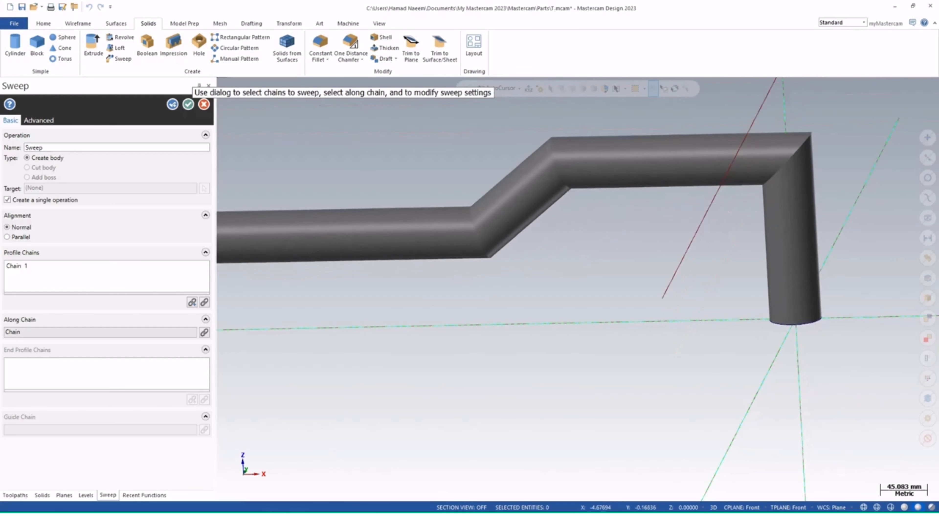
scroll(796, 333, down, 5)
scroll(797, 329, down, 2)
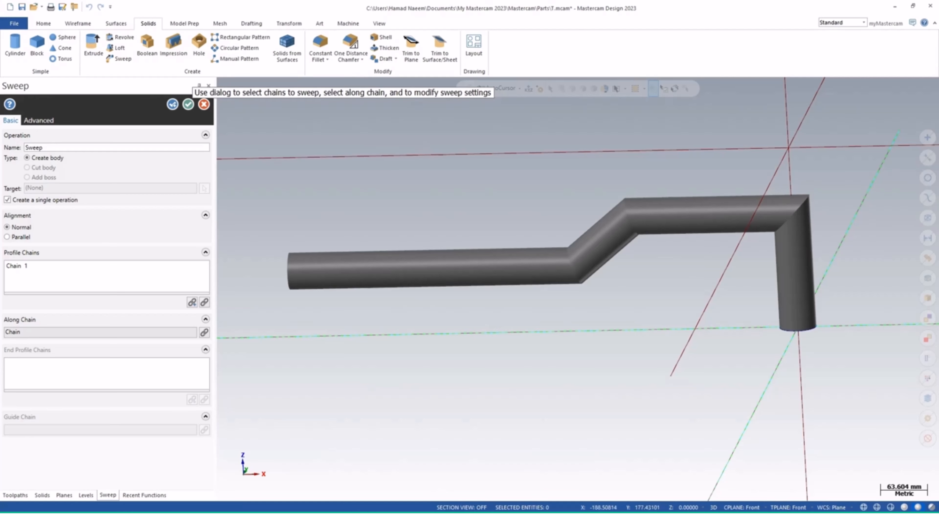
middle_drag(295, 270, 344, 273)
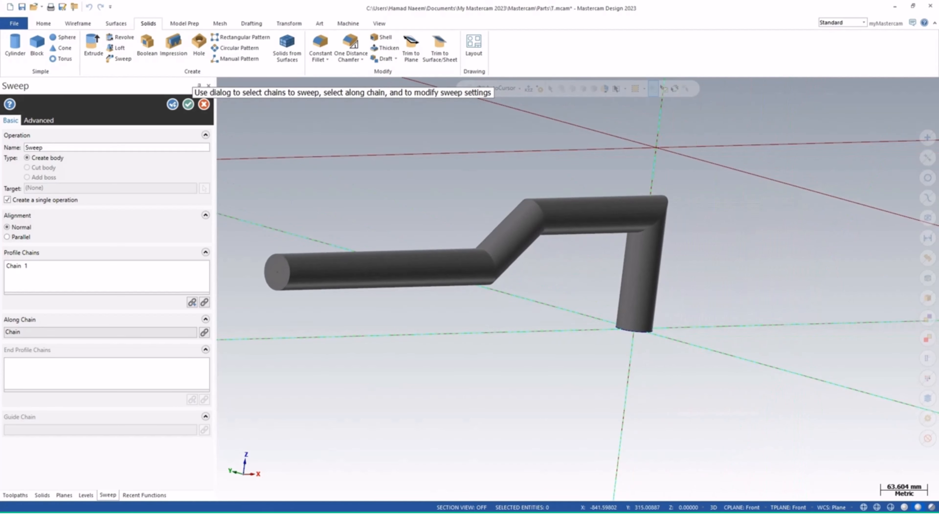
click(188, 104)
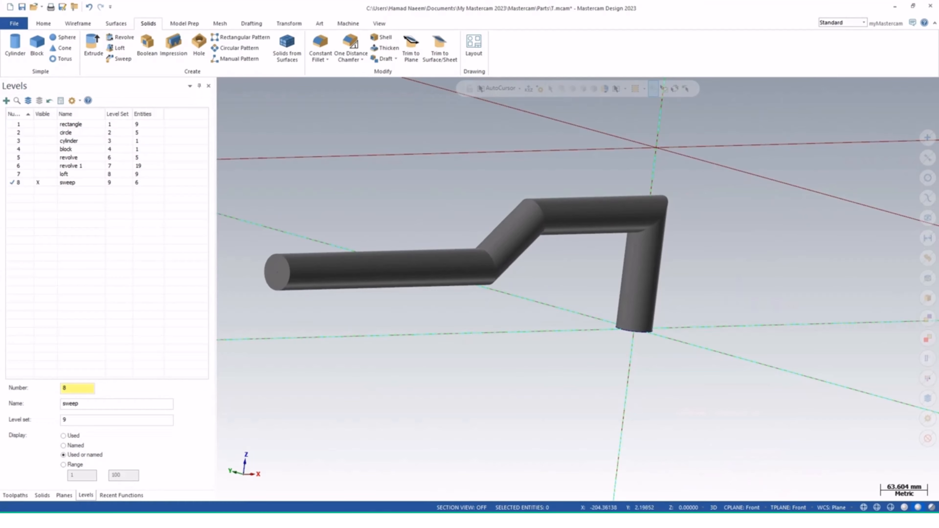
Make the rectangle level current and visible, and hide the sweep level to show only the block
mouse_move(647, 247)
middle_down()
mouse_move(629, 261)
mouse_move(644, 244)
middle_up()
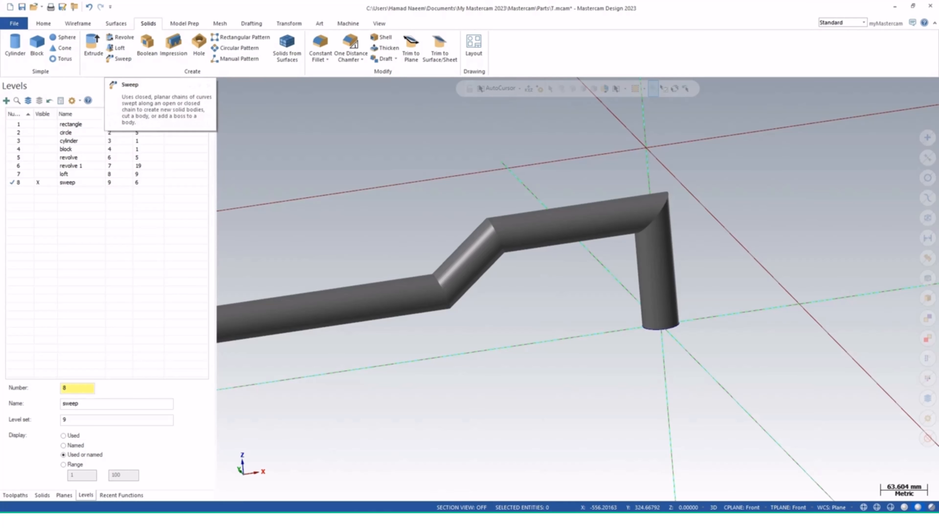
middle_drag(578, 289, 501, 293)
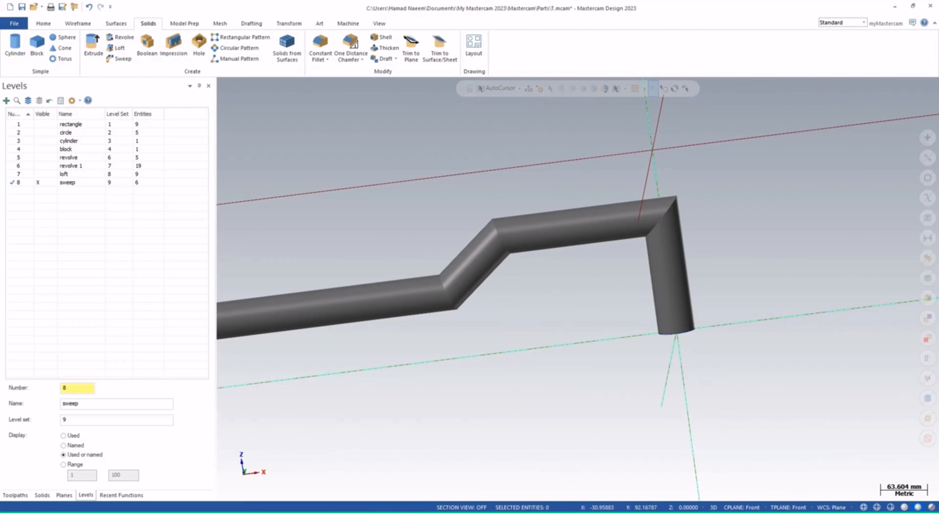
middle_drag(565, 289, 573, 290)
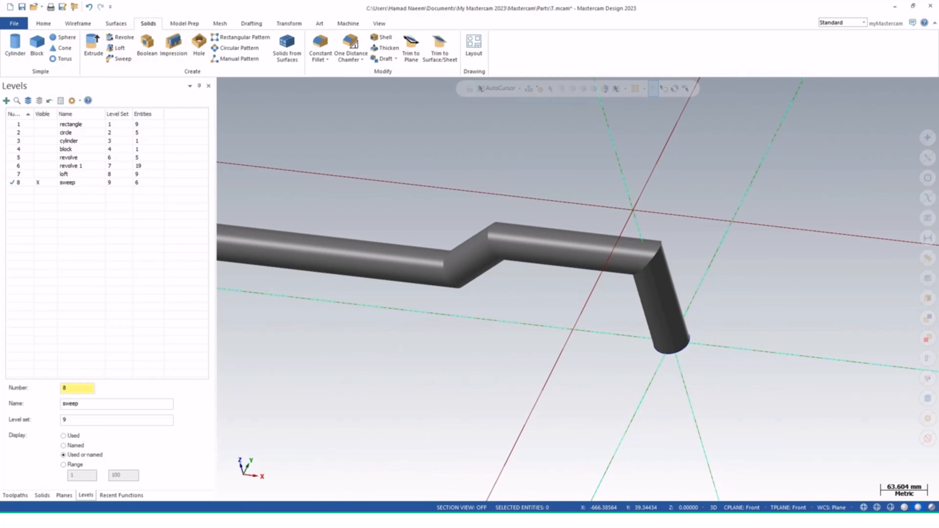
click(38, 132)
click(38, 124)
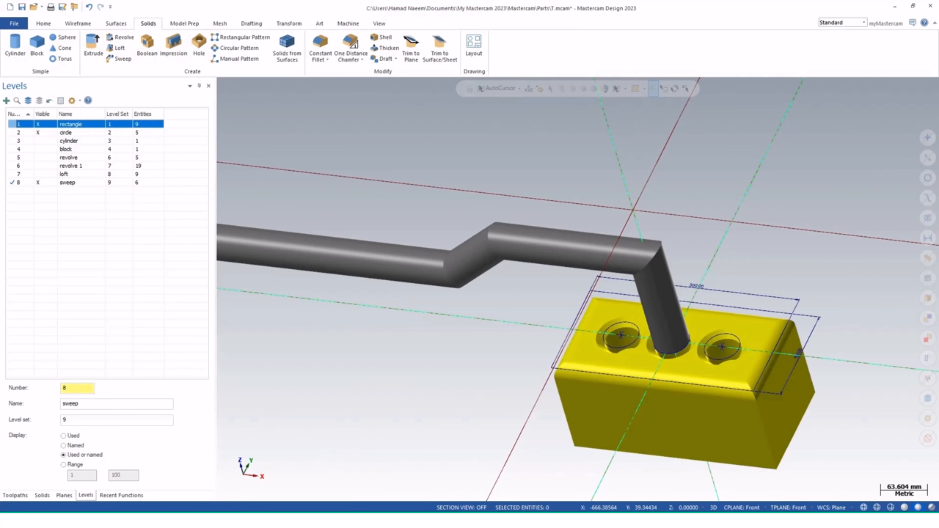
click(38, 132)
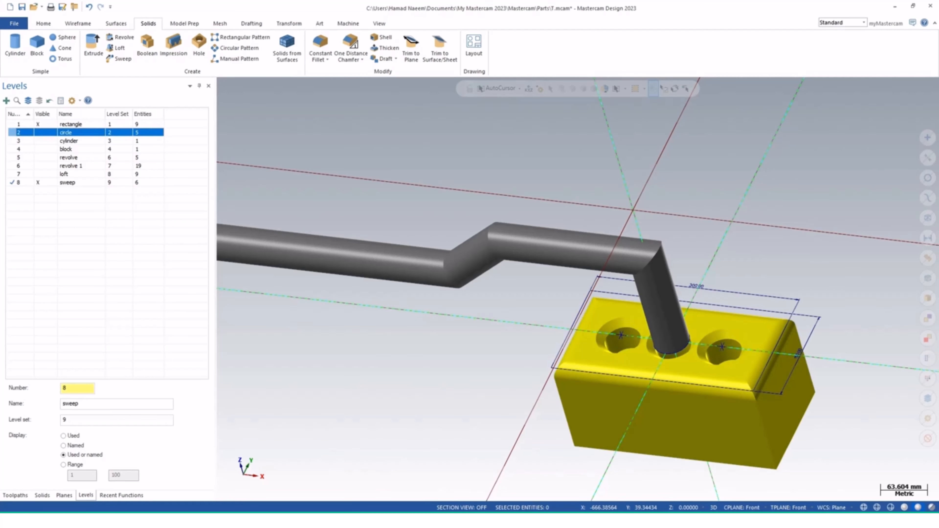
click(18, 125)
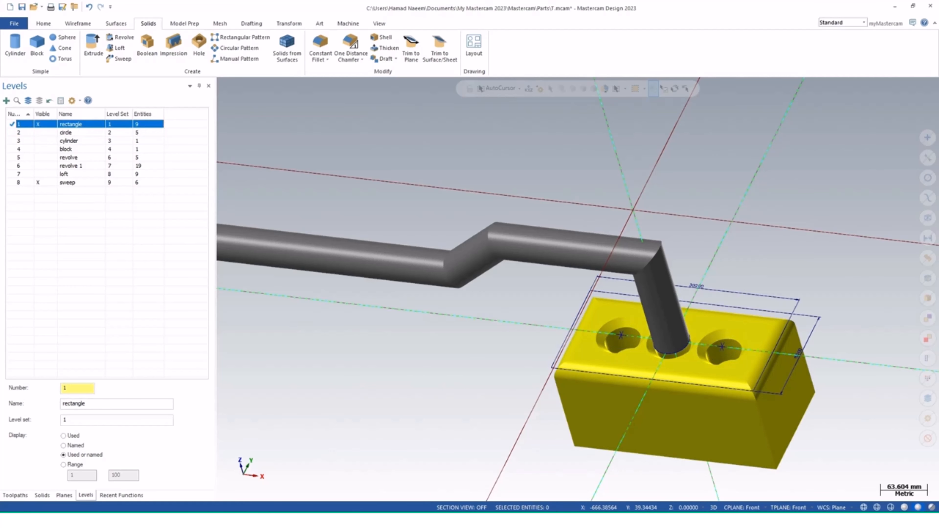
click(38, 182)
middle_drag(665, 369, 663, 373)
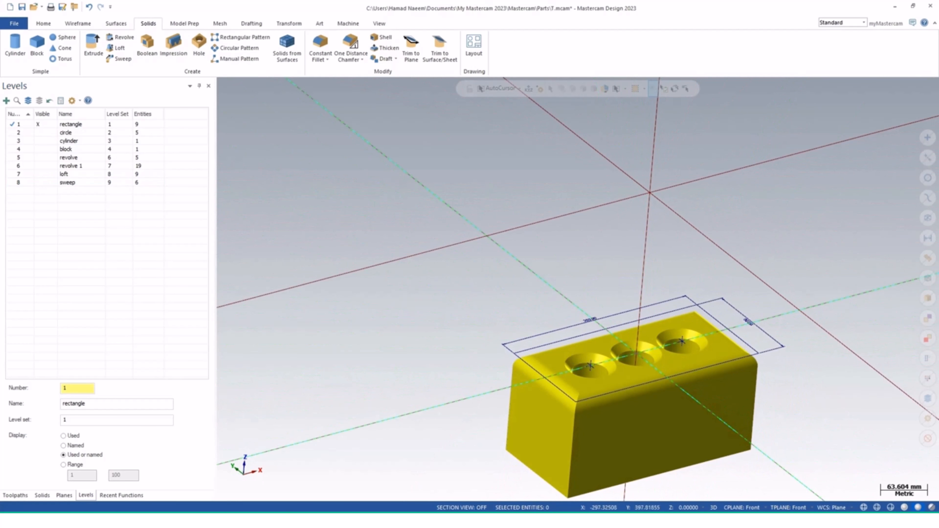
Start Push-Pull on the block's front vertical edge, choosing to remove the solid history
click(184, 23)
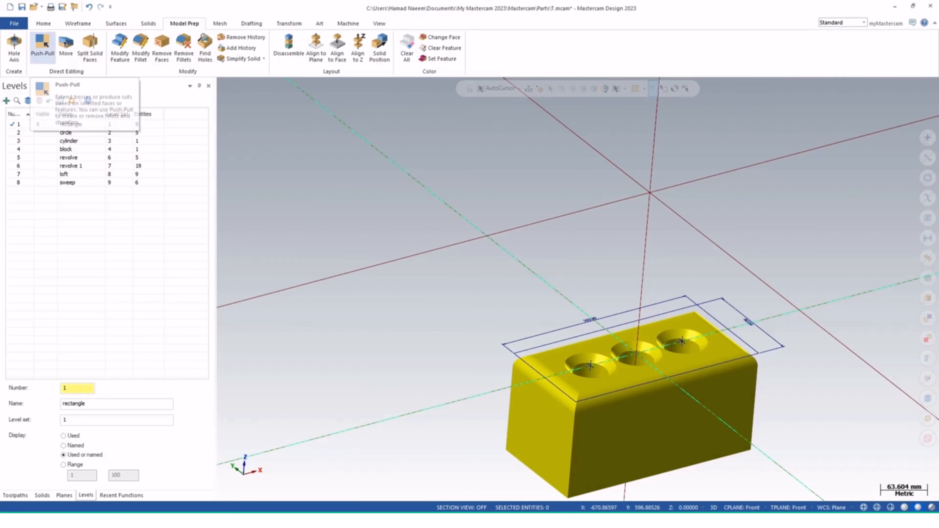
click(42, 47)
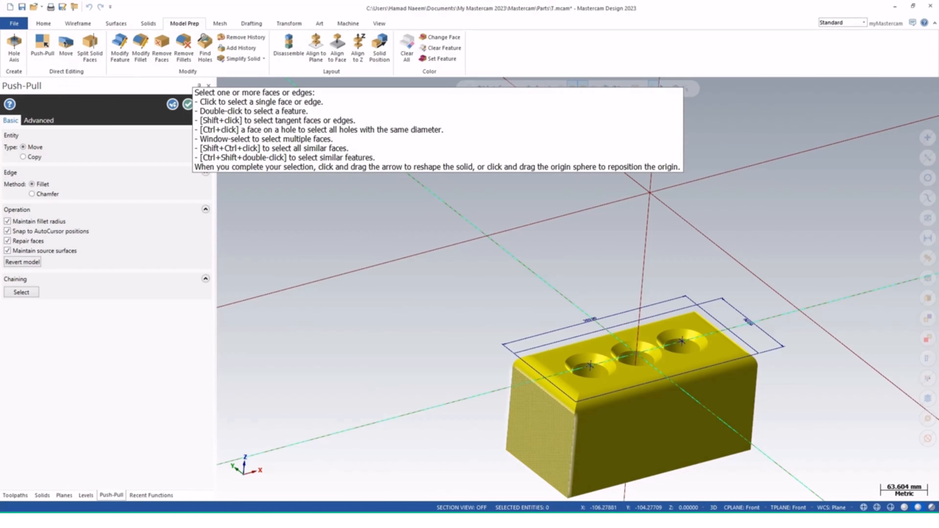
click(572, 456)
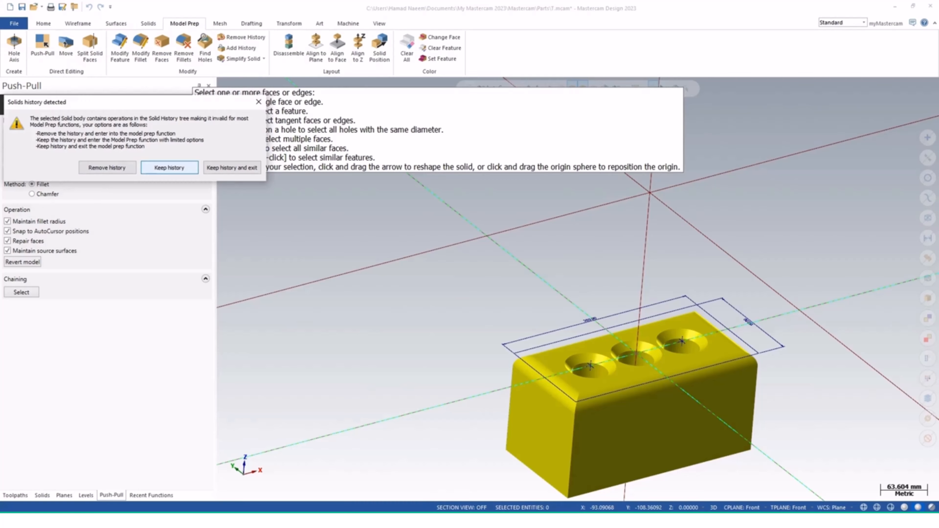
click(169, 168)
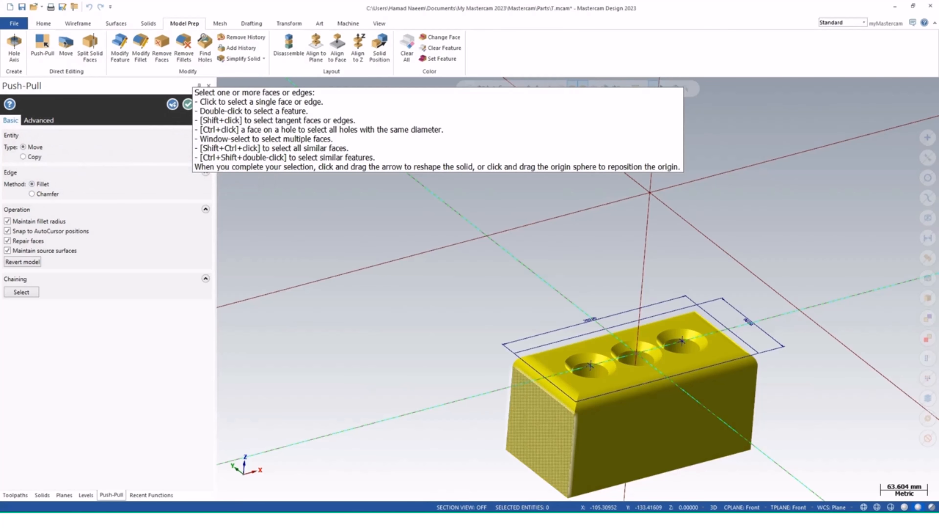
click(572, 453)
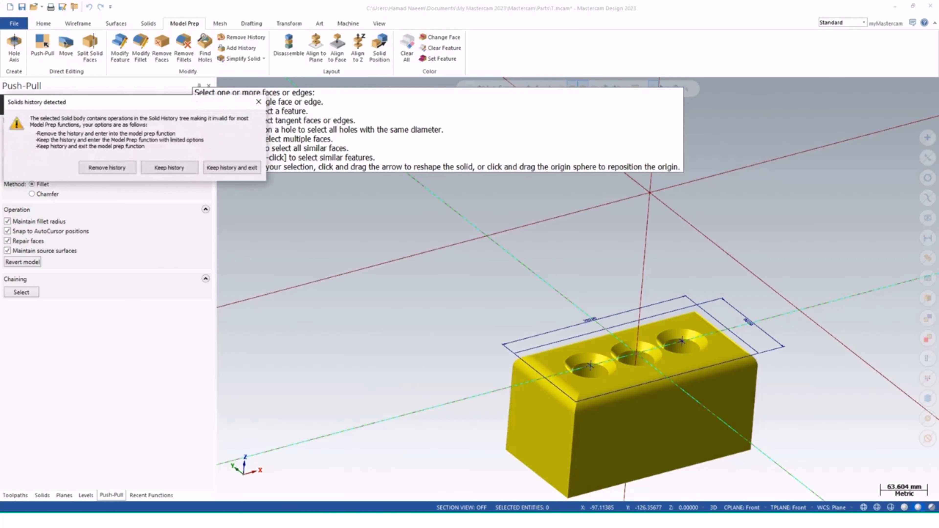
click(169, 167)
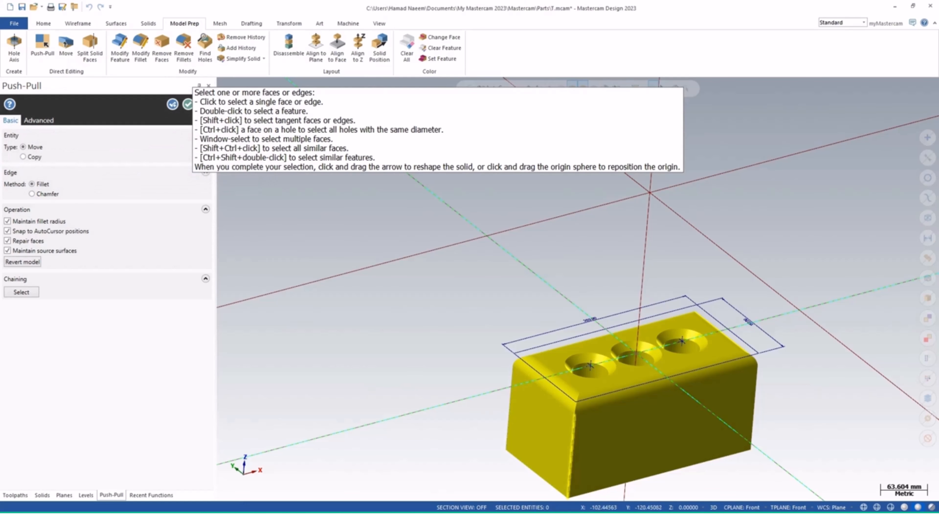
right_click(571, 445)
click(571, 446)
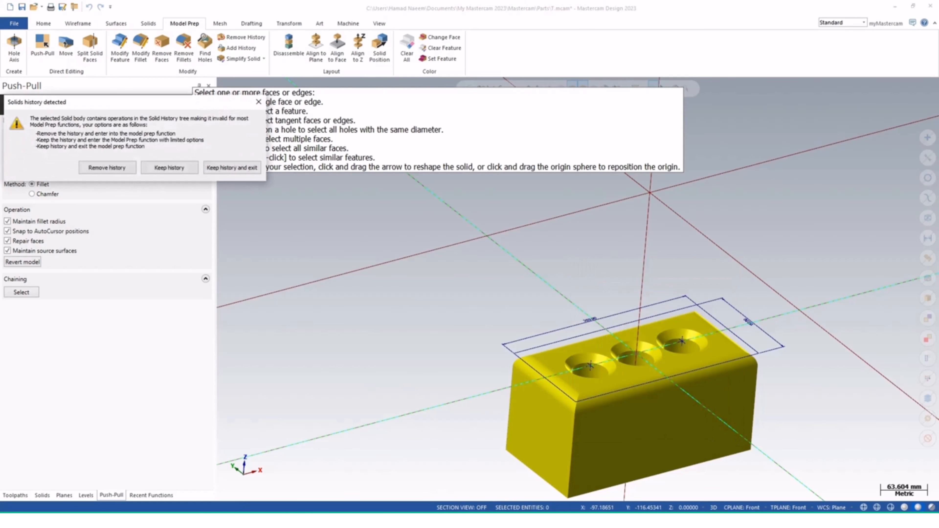
click(169, 167)
mouse_move(573, 445)
middle_down()
mouse_move(570, 432)
mouse_move(570, 442)
middle_up()
click(571, 441)
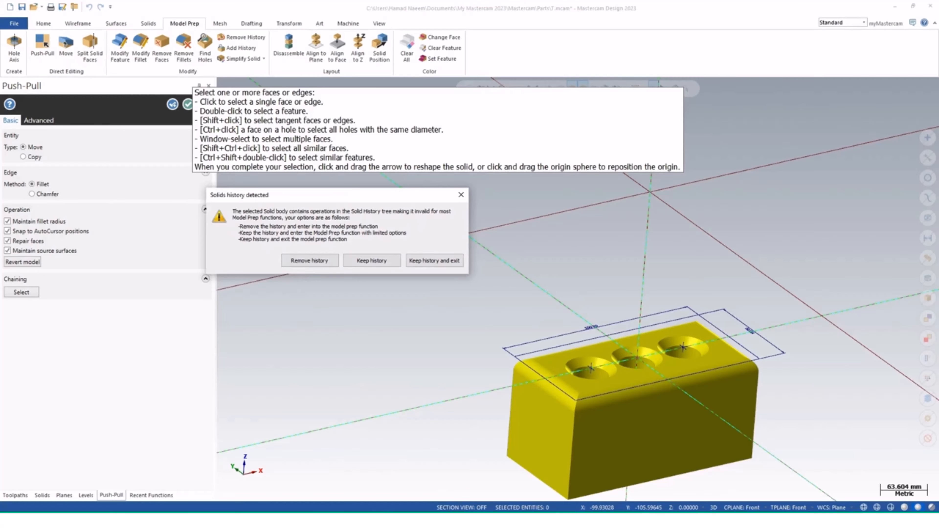
click(310, 260)
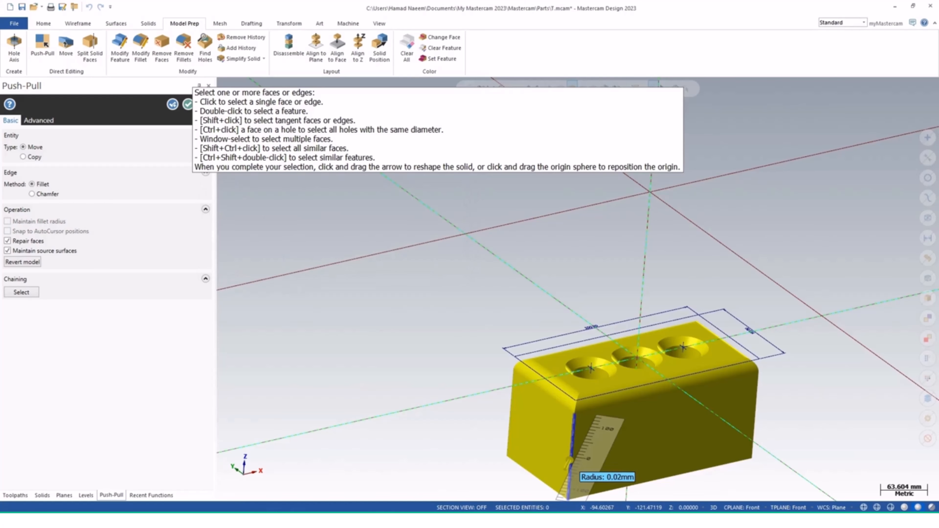
middle_drag(585, 452, 474, 380)
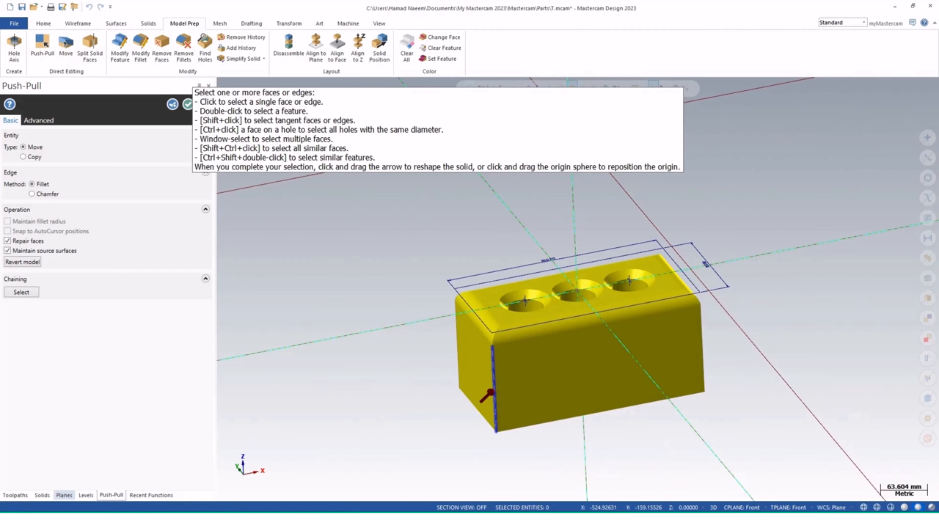
Expand the first solid's history and push-pull the block's front-left vertical rounded edge
click(42, 495)
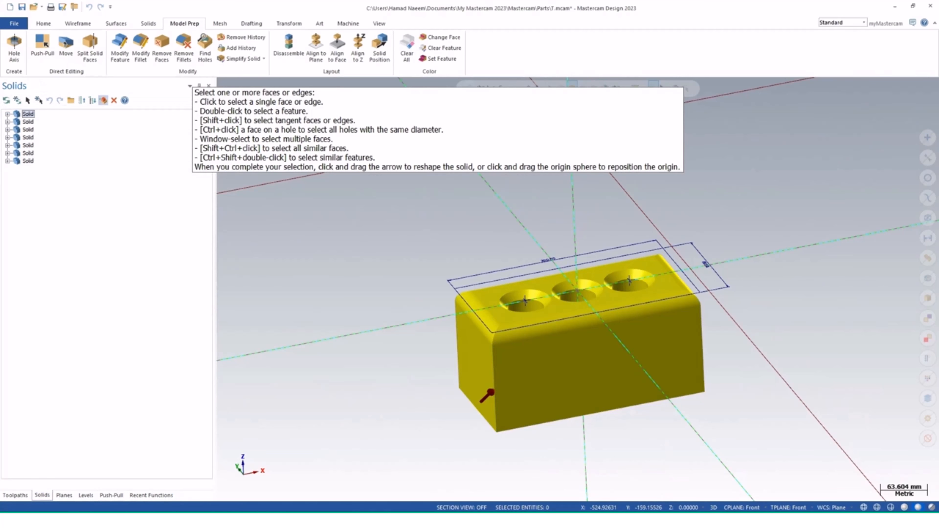
click(7, 114)
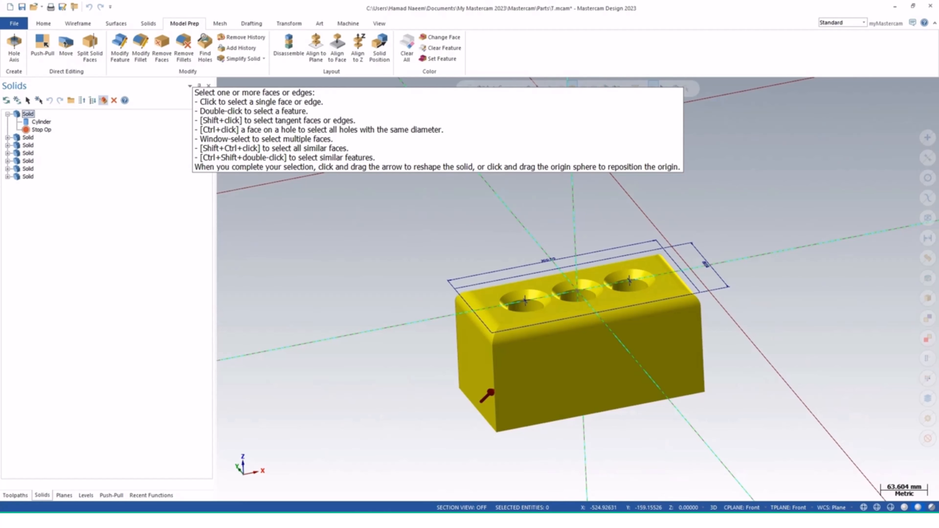
scroll(504, 390, up, 4)
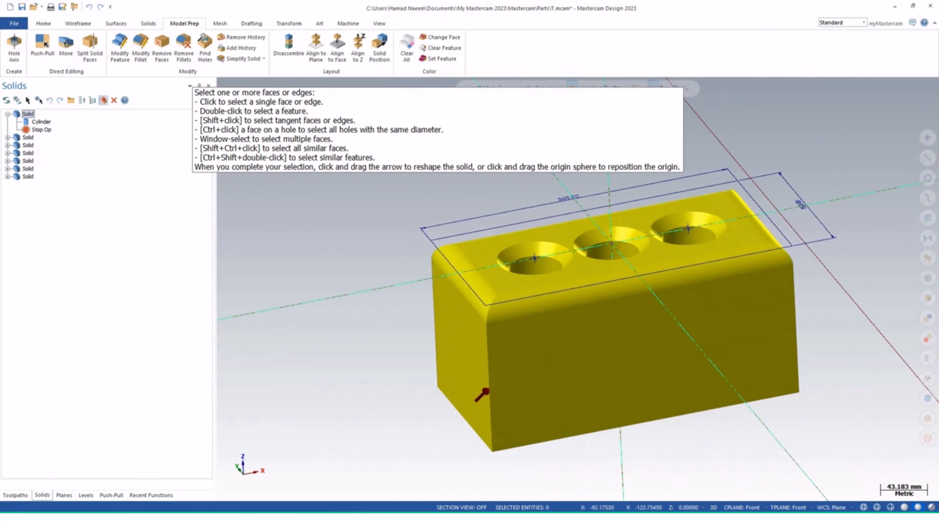
click(488, 391)
drag(489, 391, 524, 378)
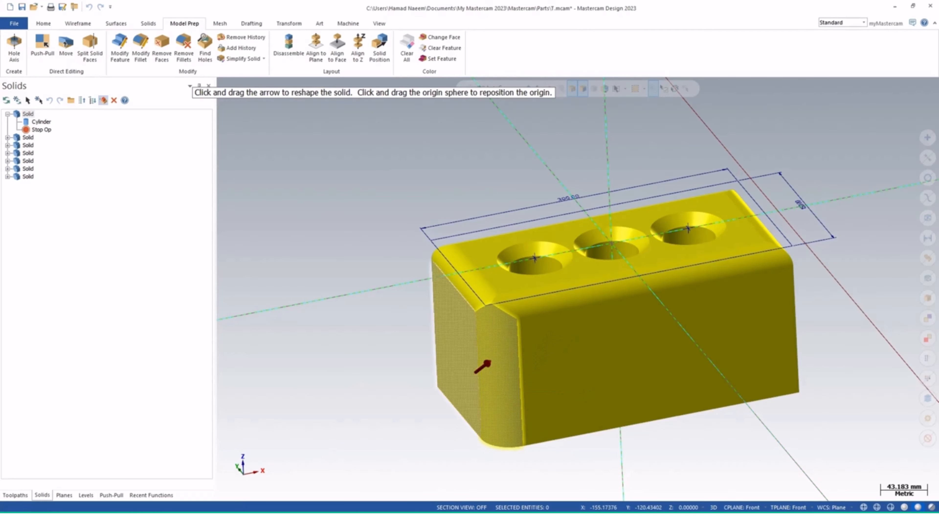
mouse_move(459, 390)
middle_down()
mouse_move(490, 375)
mouse_move(520, 375)
mouse_move(461, 379)
middle_up()
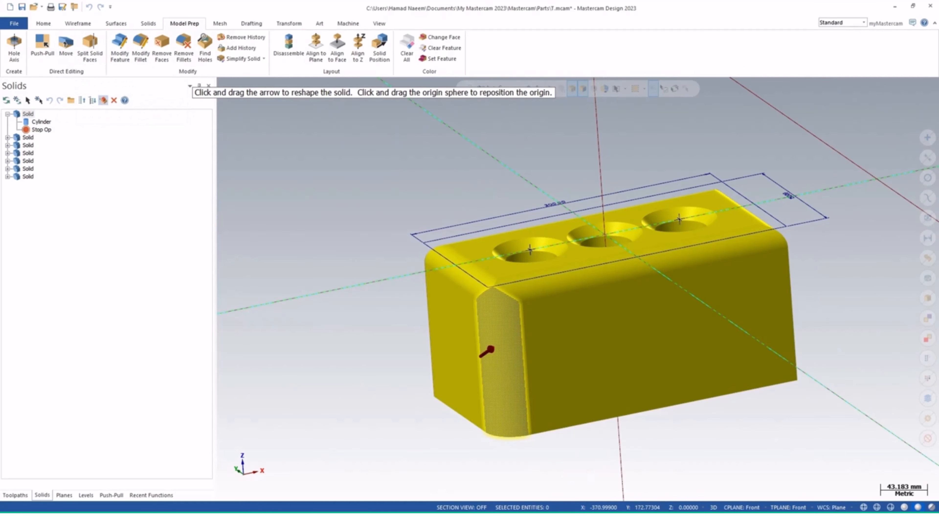
middle_drag(626, 285, 630, 309)
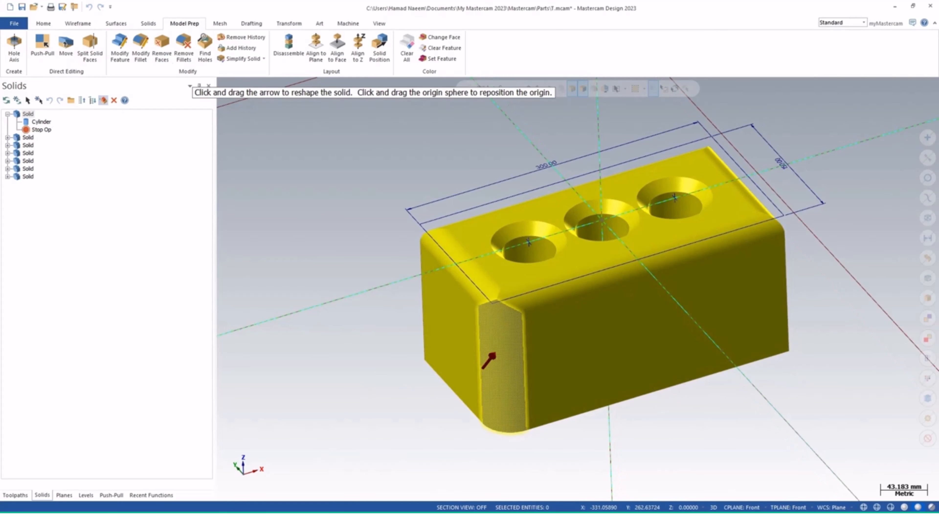
click(120, 48)
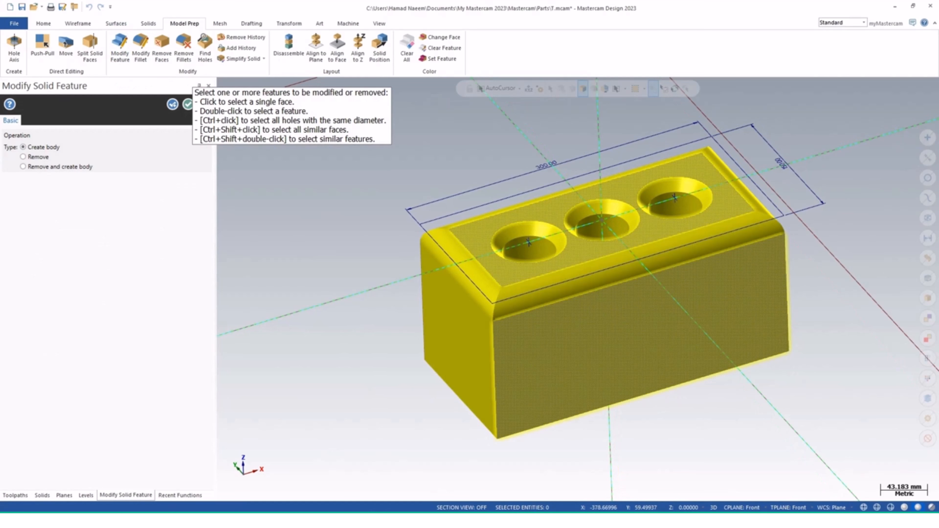
click(172, 103)
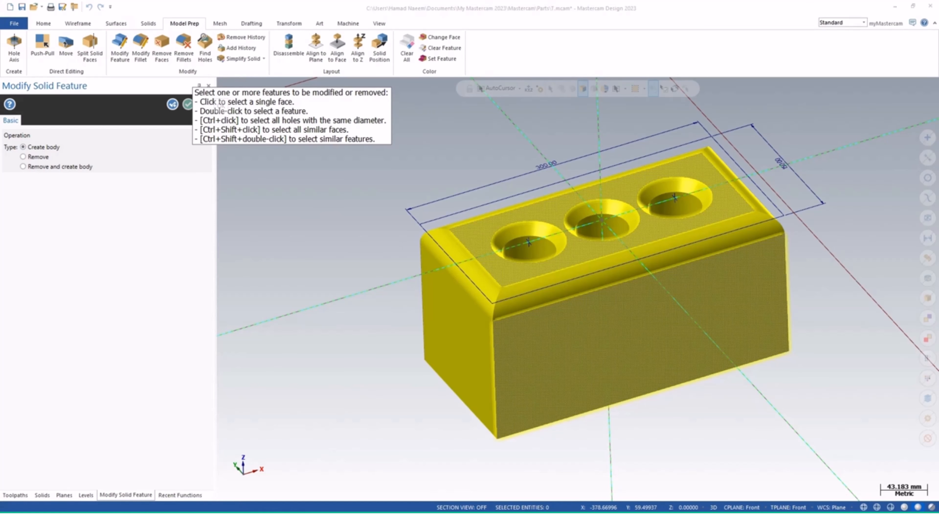
key(Return)
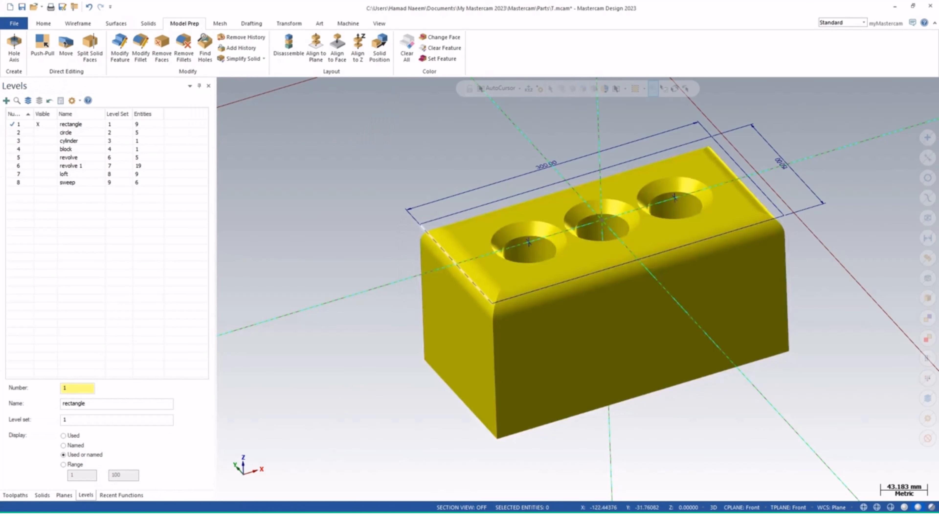
Orbit around the block to examine its reshaped rounded edges and holes from several angles
mouse_move(624, 377)
middle_down()
mouse_move(637, 350)
mouse_move(636, 366)
mouse_move(615, 376)
middle_up()
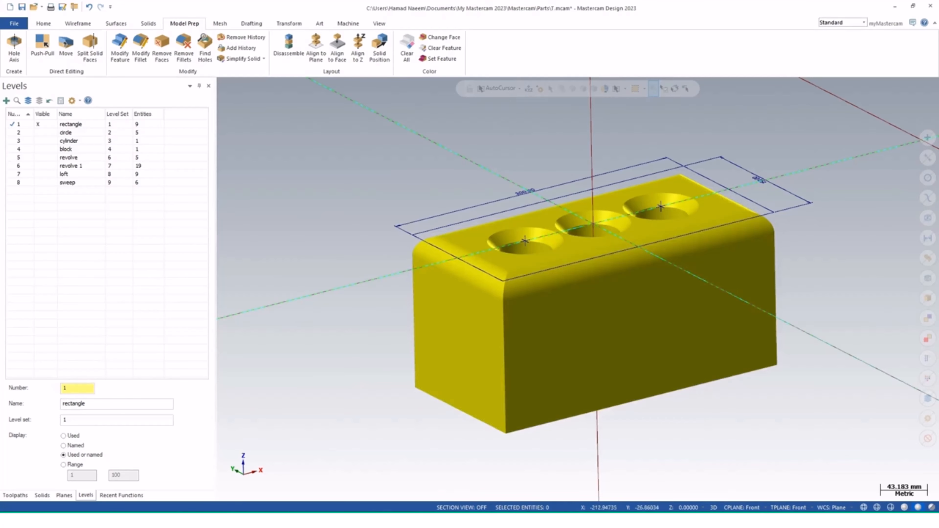
click(148, 24)
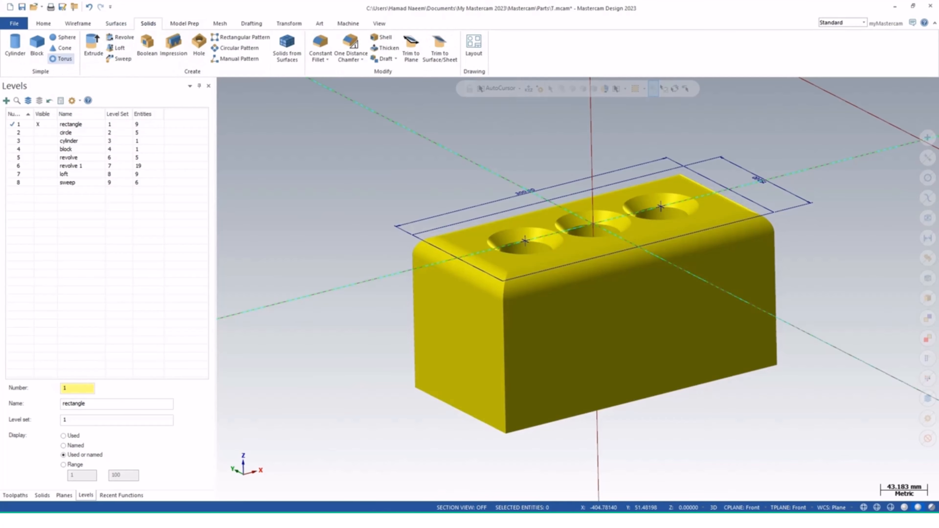
middle_drag(577, 290, 577, 290)
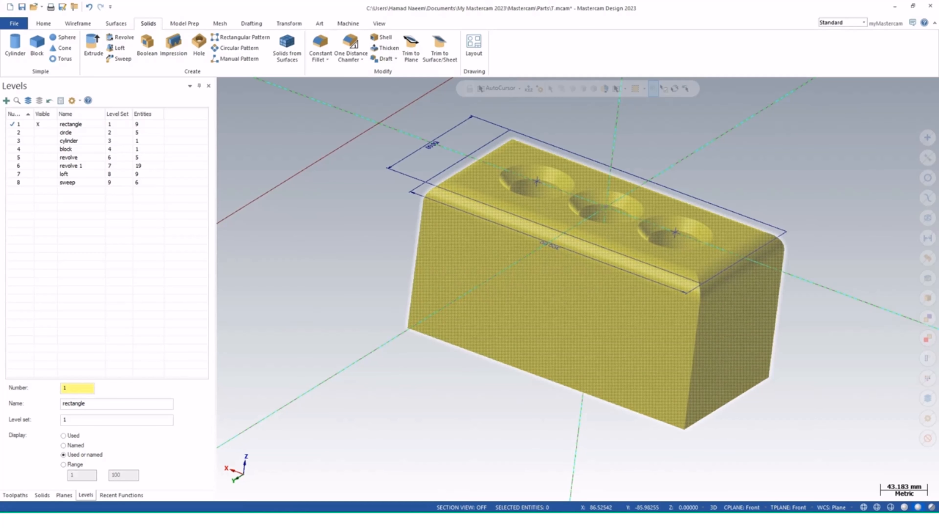
middle_drag(555, 247, 637, 354)
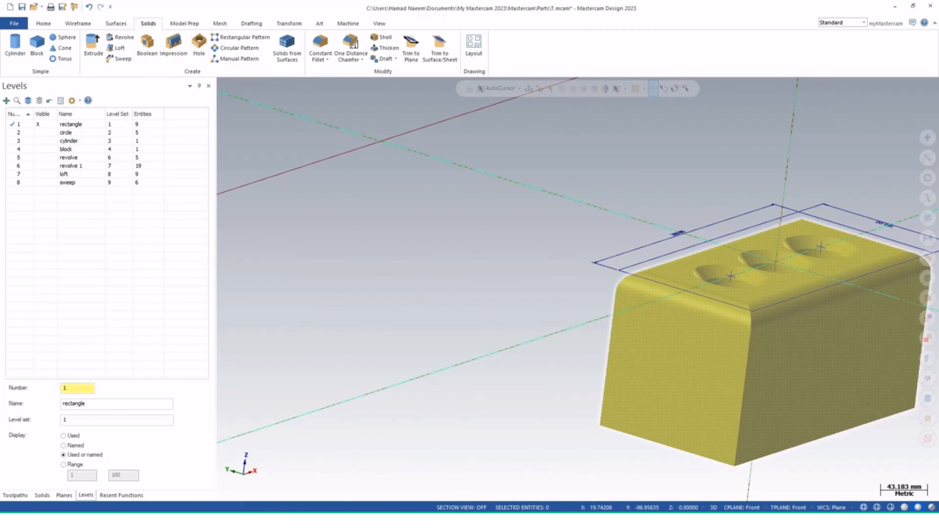
shift+middle_drag(784, 333, 617, 318)
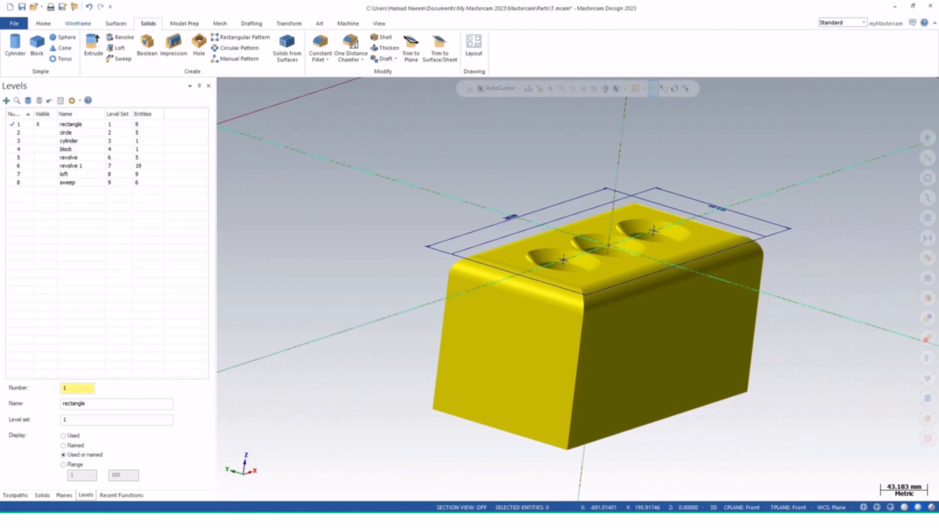
click(77, 23)
click(149, 23)
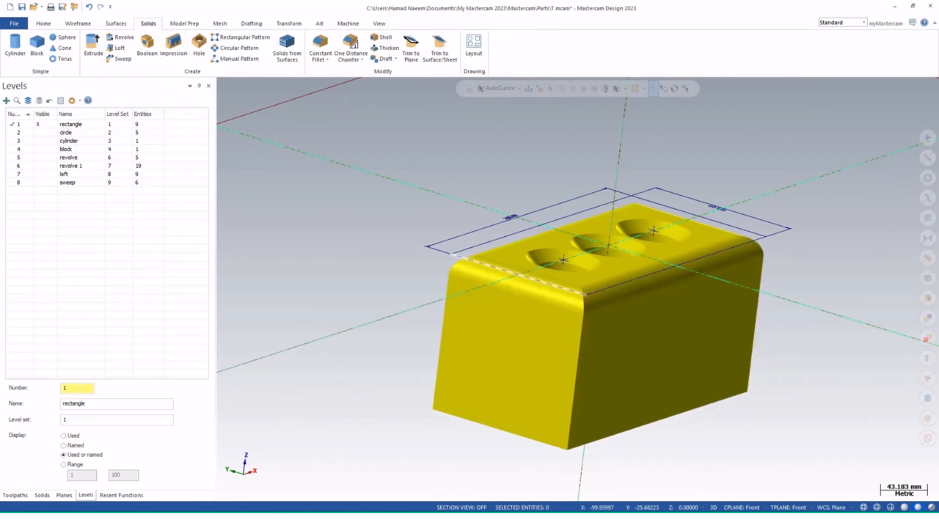
middle_drag(629, 279, 528, 229)
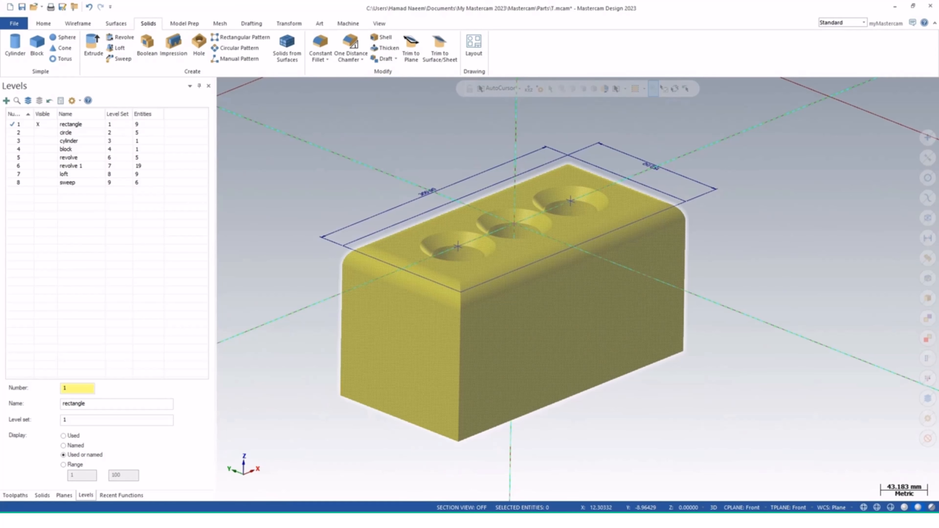
middle_drag(499, 307, 502, 297)
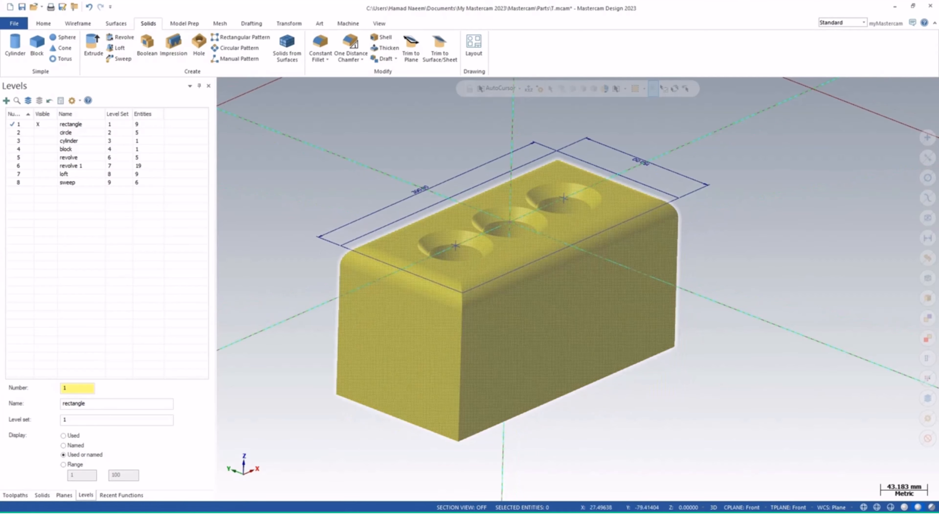
middle_drag(540, 301, 536, 301)
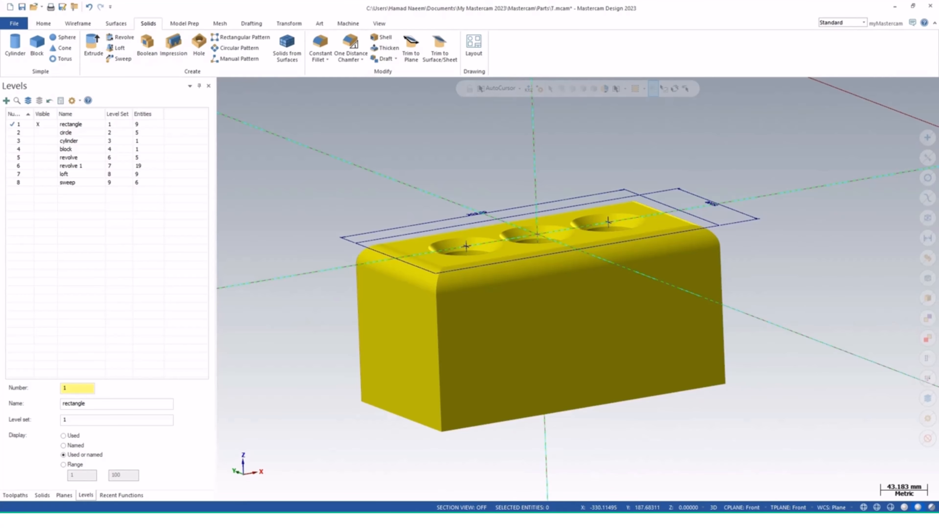